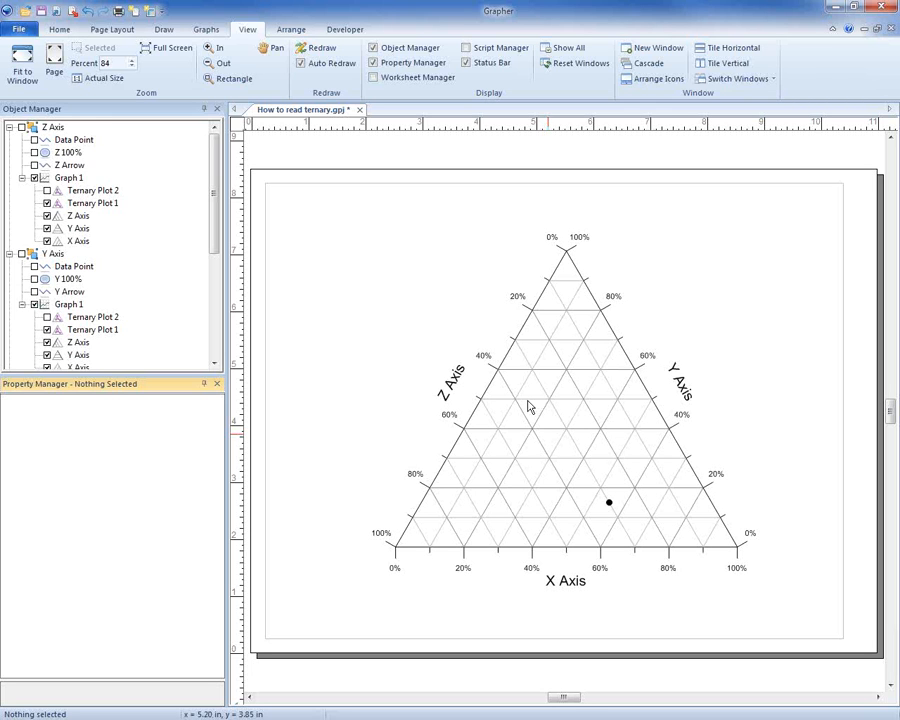
Step: Hide the complete Graph 1 and show the X Axis group with its Ternary Plot 2, X Arrow and X 100% marker
drag(215, 245, 216, 345)
click(21, 304)
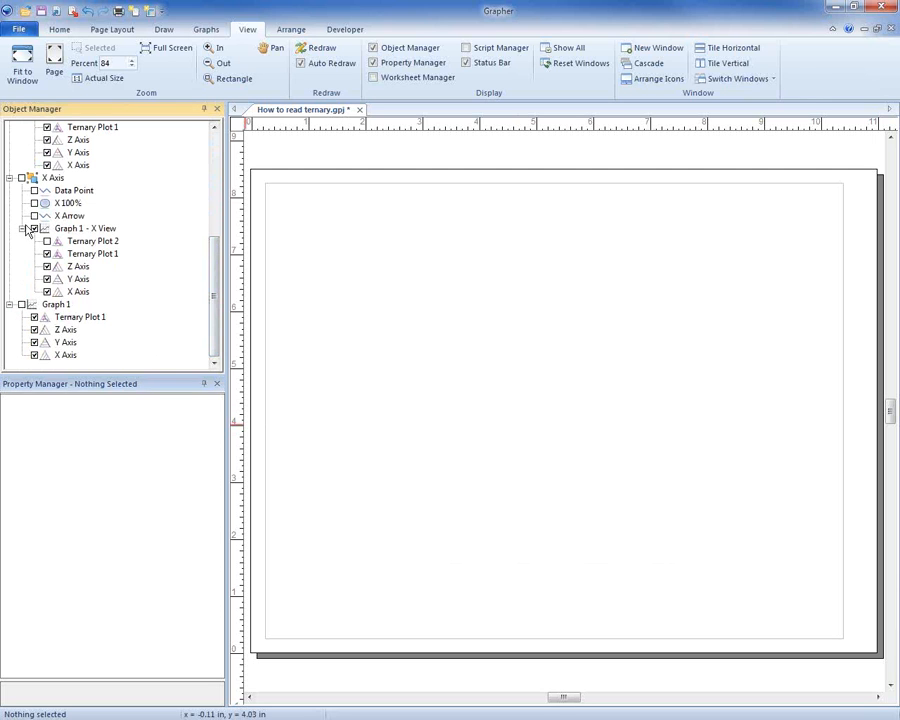
click(21, 177)
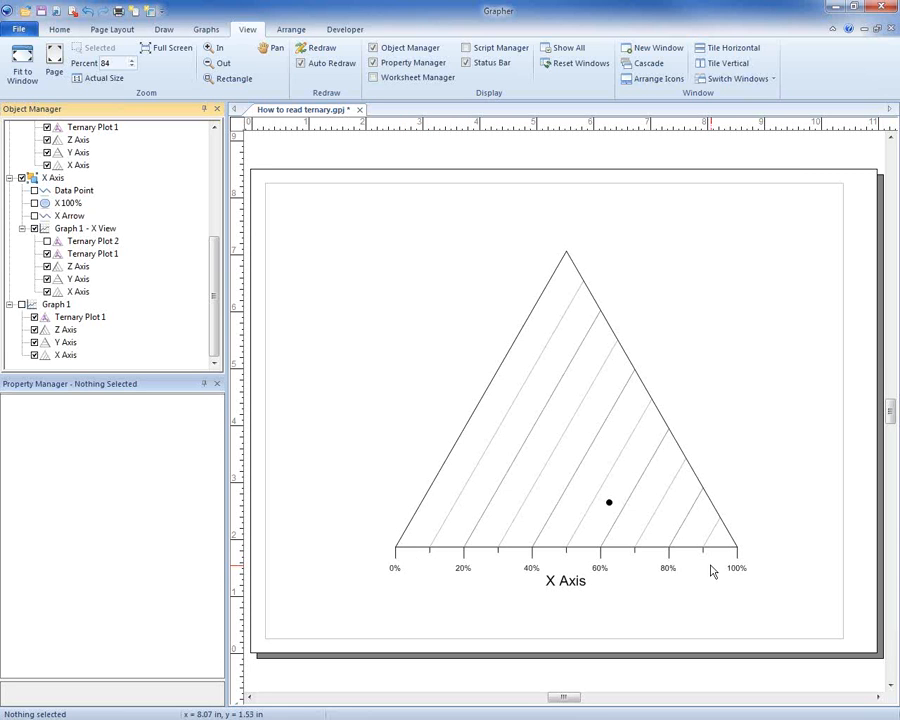
click(46, 242)
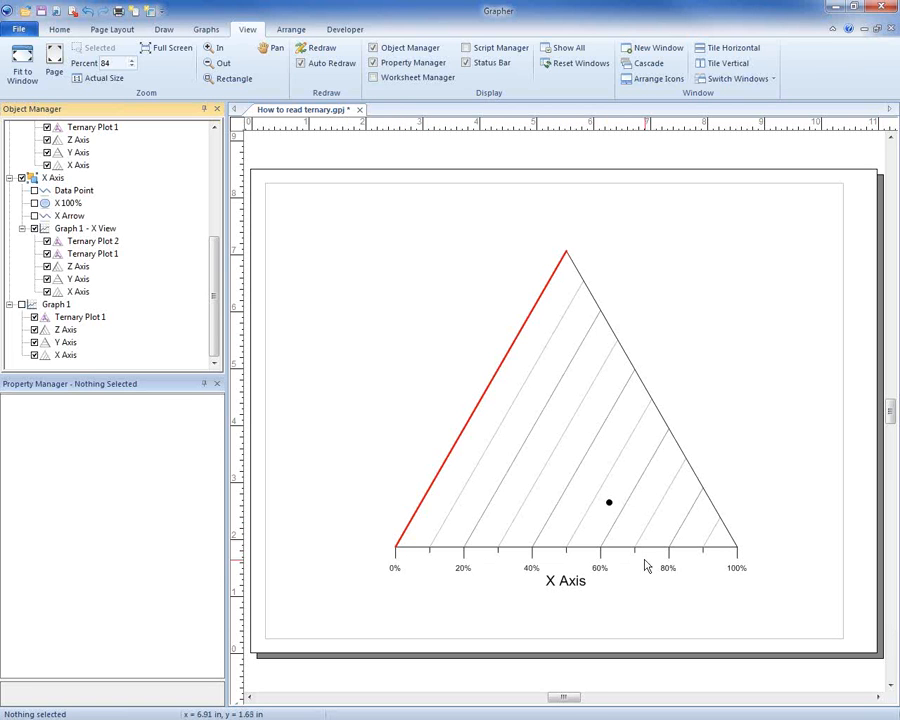
click(34, 215)
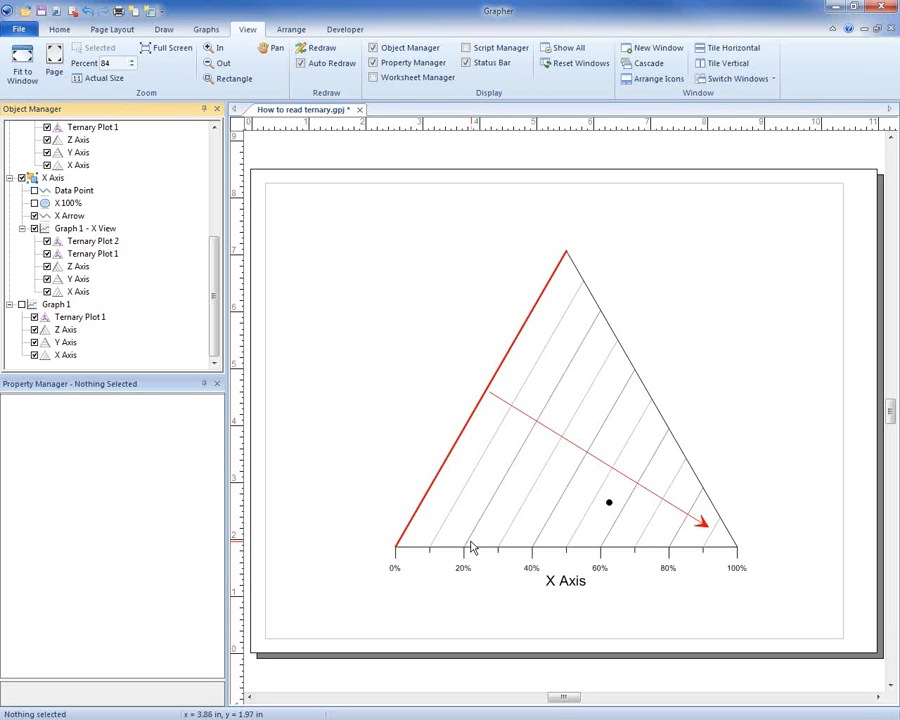
click(35, 203)
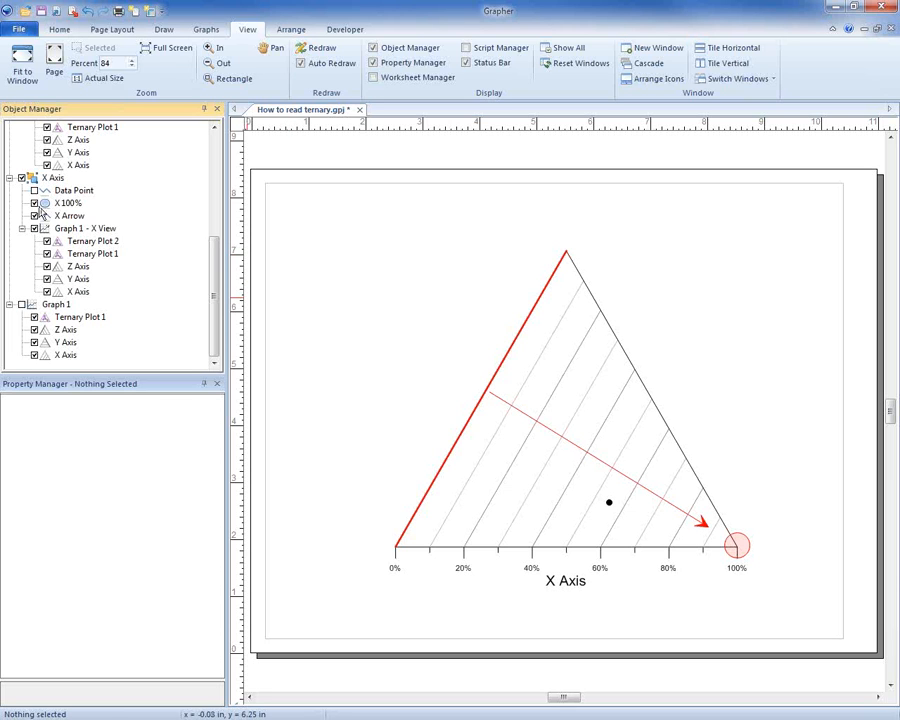
Step: Hide the X 100% marker and X Arrow, and show the X Axis group's Data Point line
click(35, 203)
click(35, 216)
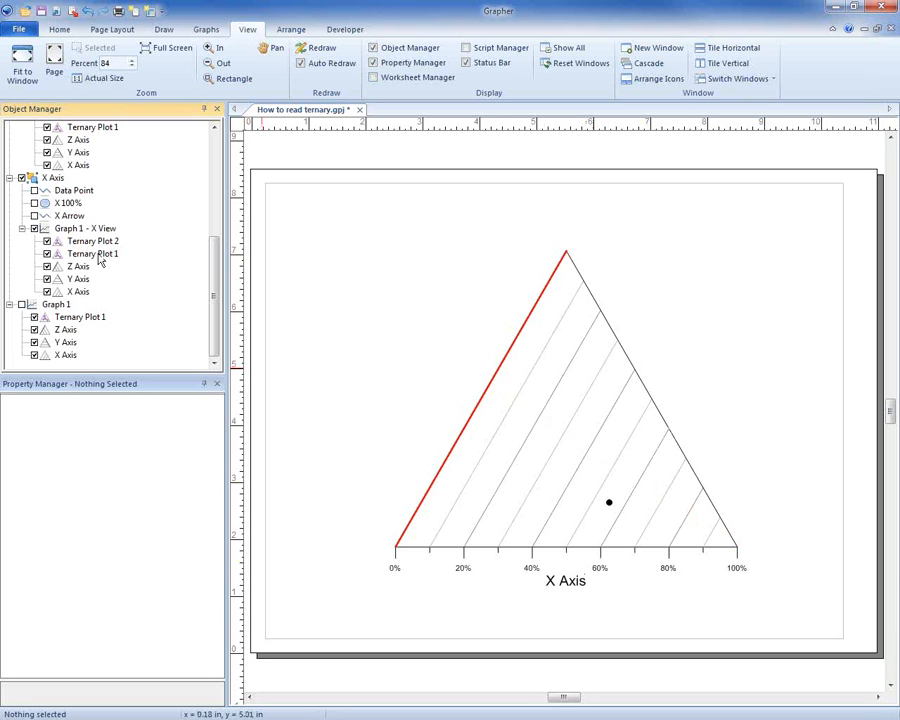
click(34, 191)
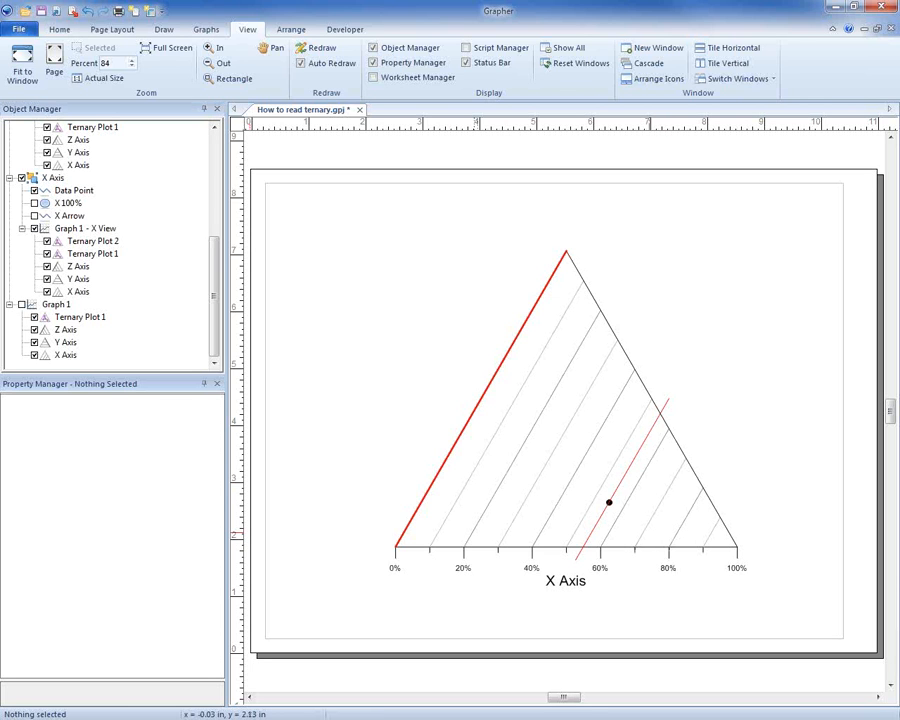
Step: Replace the X Axis group with the Y Axis group, showing its Ternary Plot 2, Y Arrow and Y 100% marker
click(22, 178)
drag(214, 264, 213, 204)
click(23, 165)
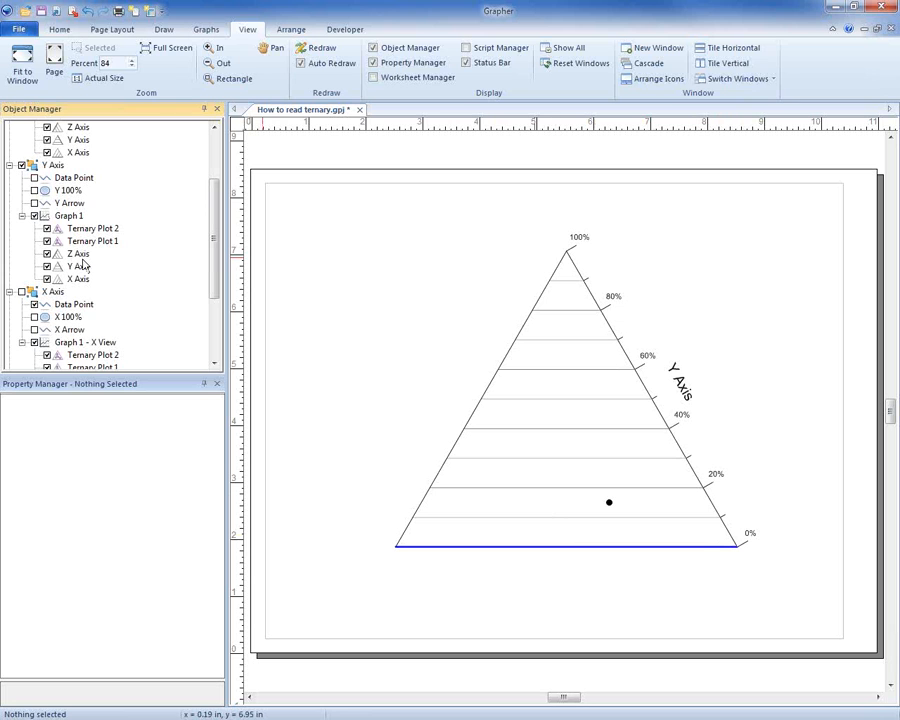
click(34, 203)
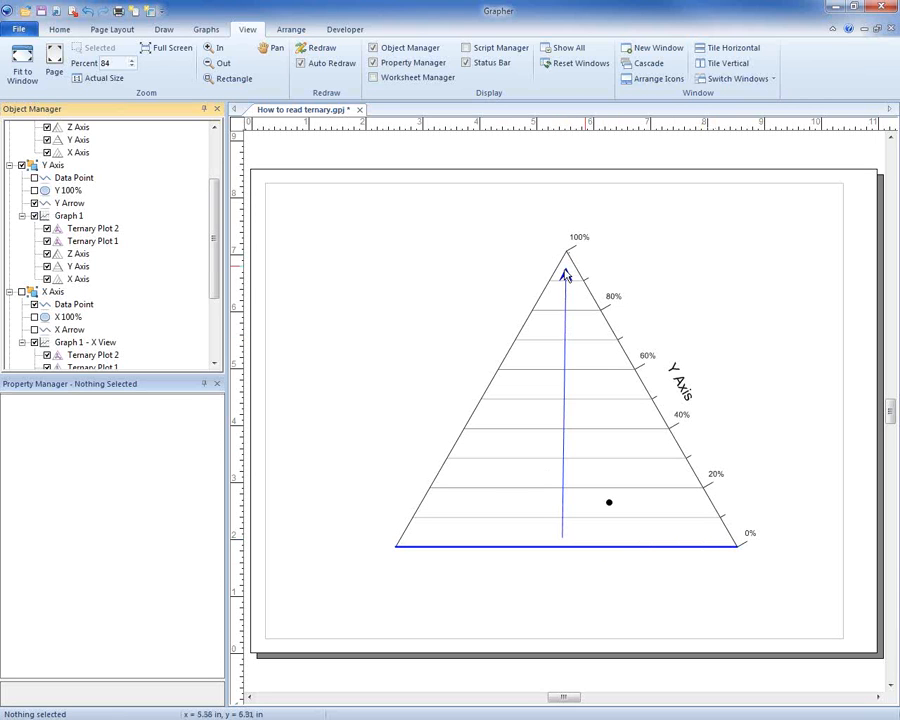
click(34, 190)
Step: Hide the Y 100% marker and Y Arrow, and show the Y Axis group's Data Point line
click(34, 190)
click(34, 203)
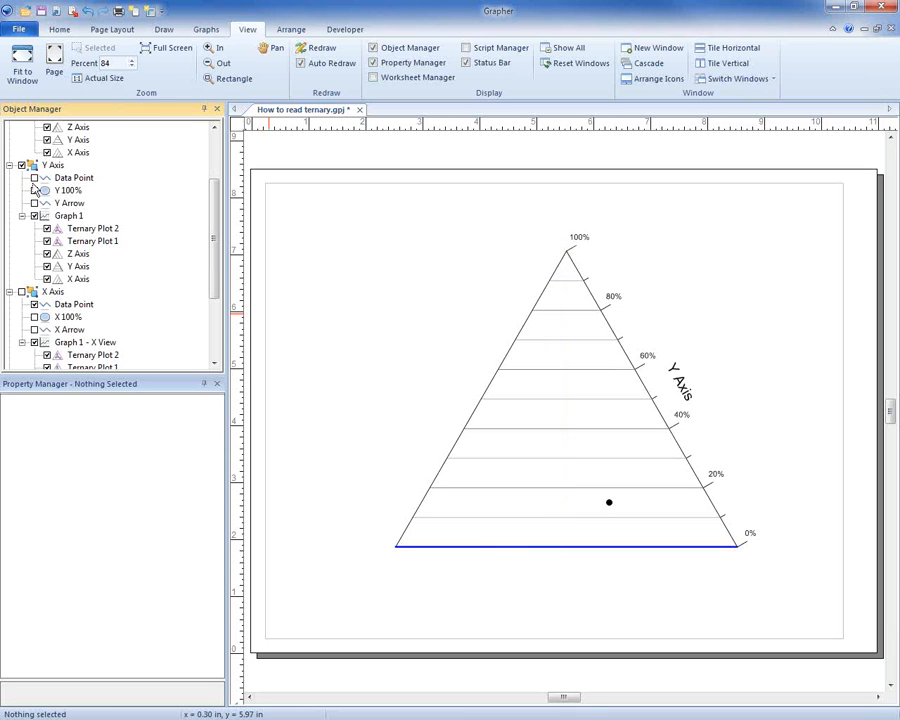
click(34, 178)
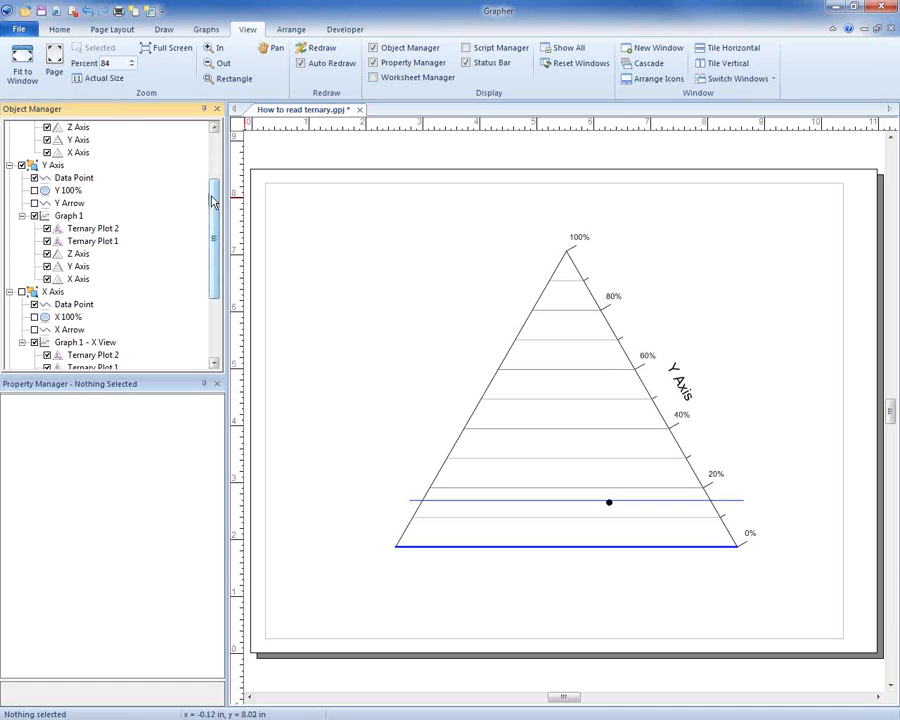
Step: Hide the Y Axis group and show the Z Axis group in its place
drag(212, 196, 210, 179)
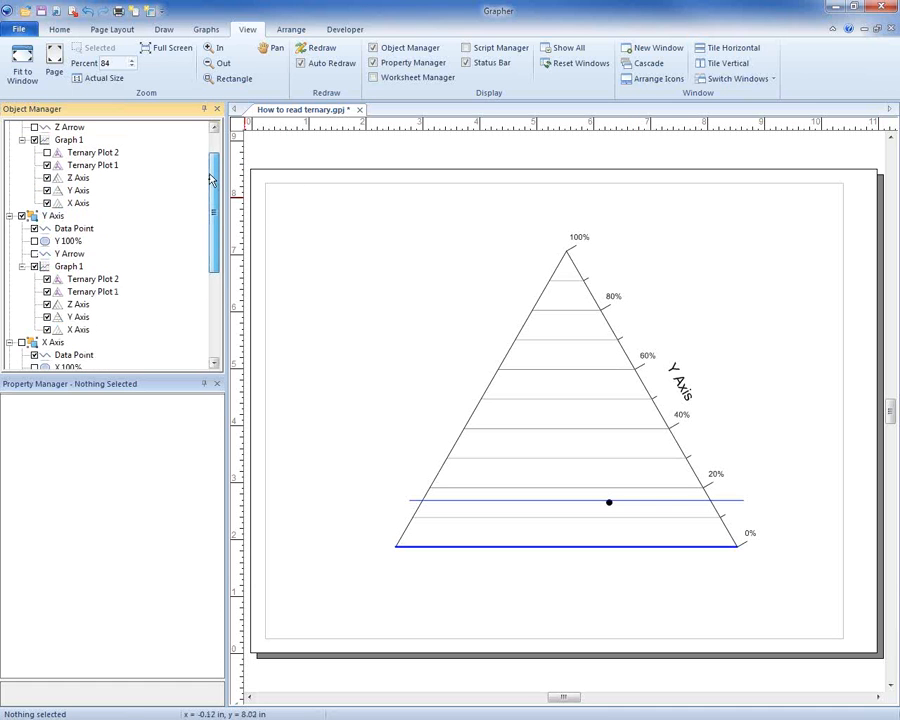
click(21, 216)
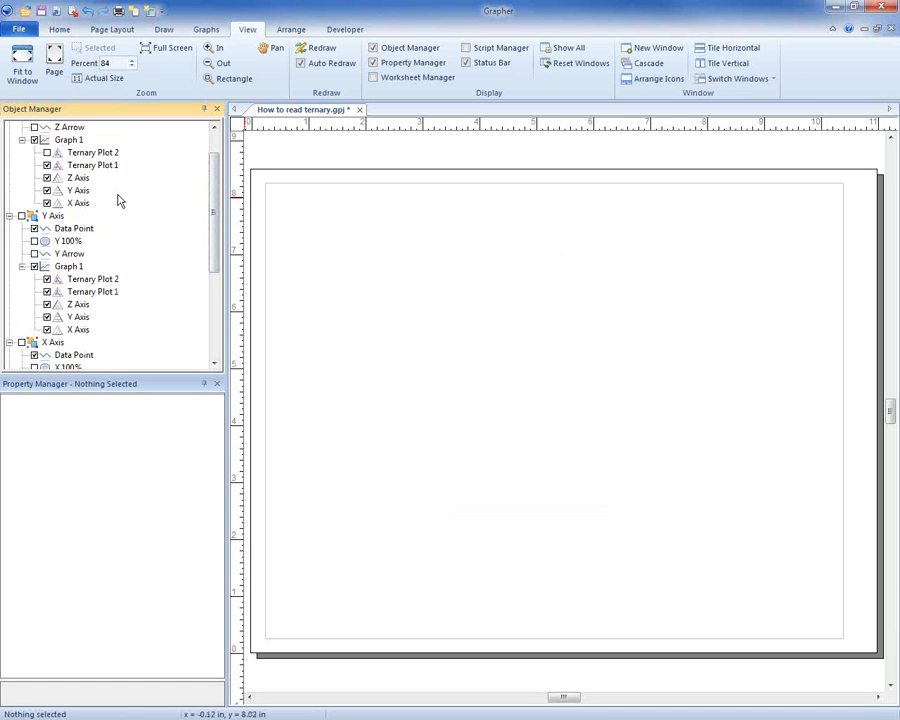
scroll(216, 156, up, 1)
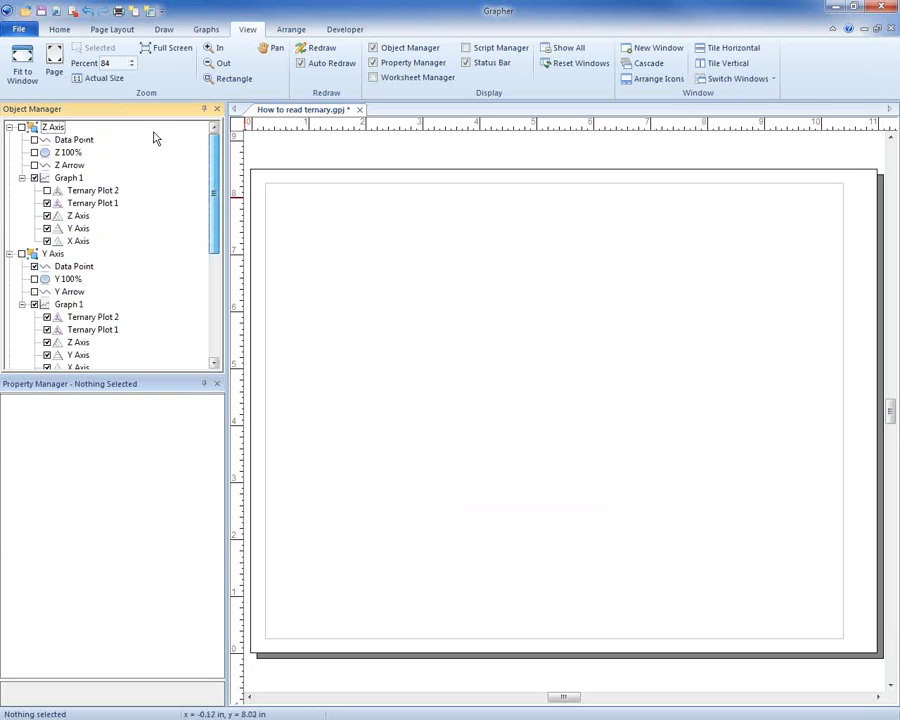
click(21, 128)
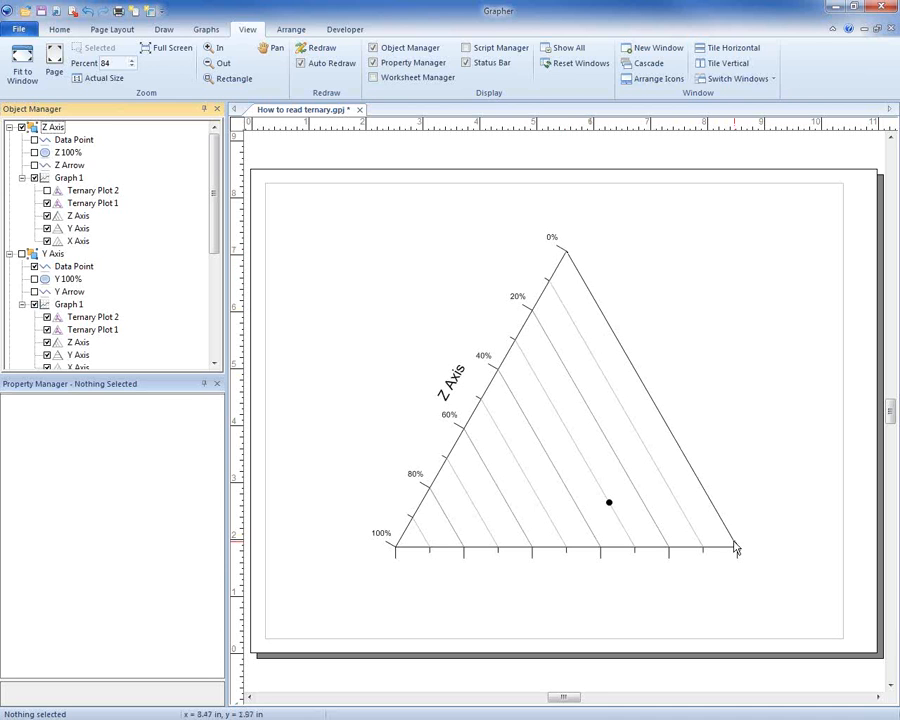
Step: Show Ternary Plot 2, the Z Arrow and the Z 100% marker in the Z Axis group
click(35, 165)
click(35, 165)
click(46, 190)
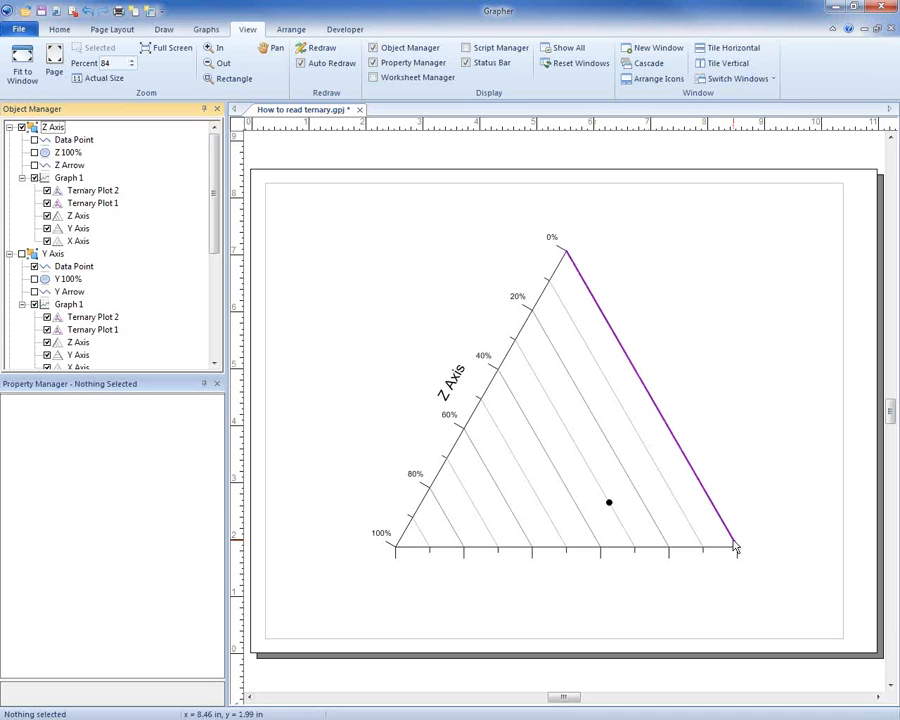
click(35, 165)
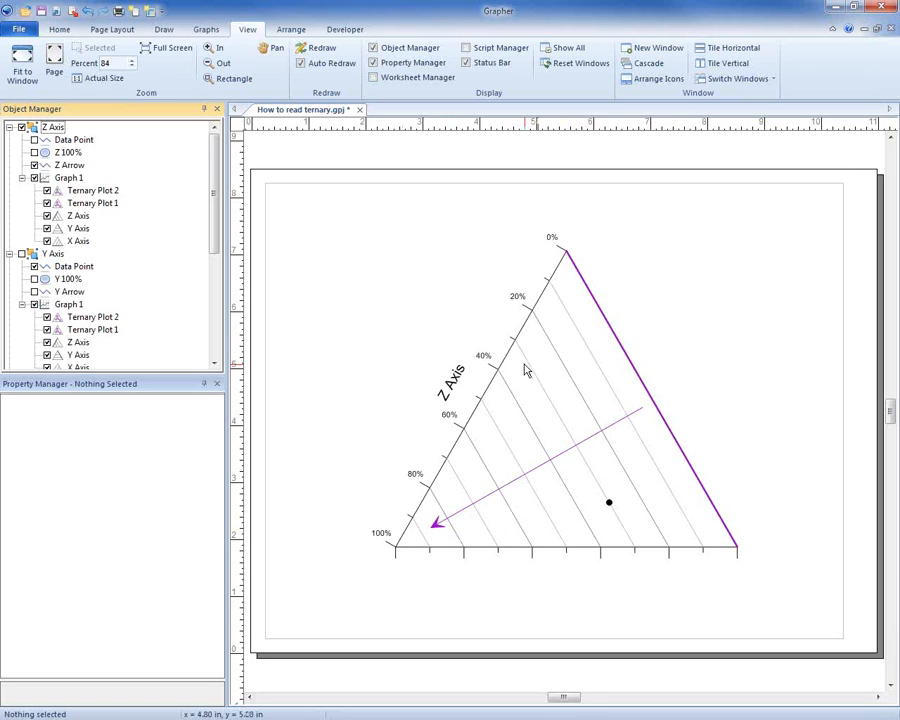
click(34, 152)
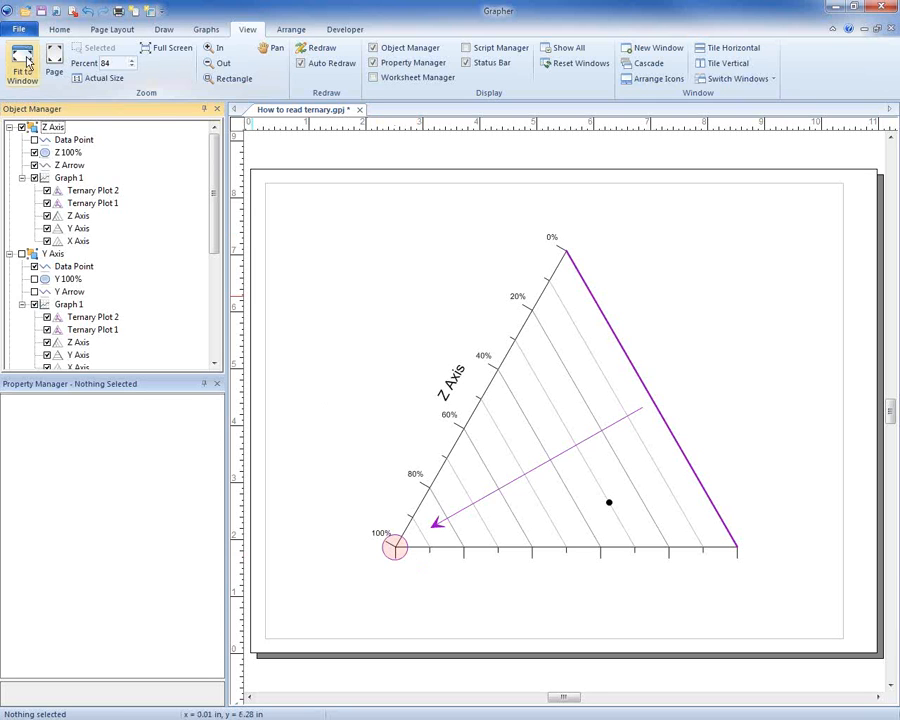
Step: Hide the Z Arrow and Z 100% marker, and show the Z Axis group's Data Point line
click(34, 165)
click(34, 152)
click(34, 140)
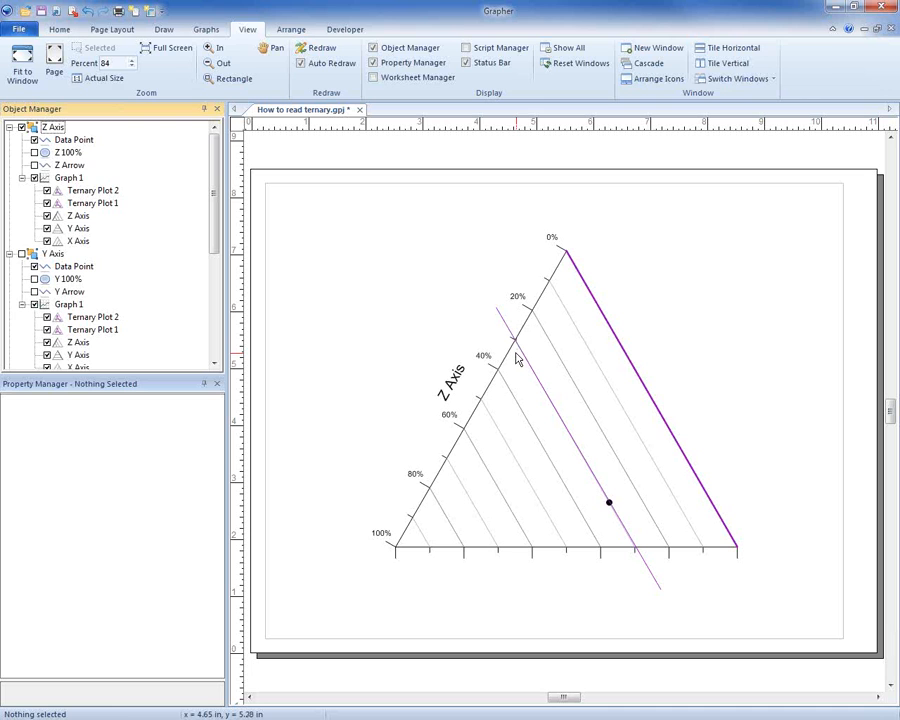
Step: Hide the Z Axis group and show the complete Graph 1 with all three axes again
click(22, 128)
scroll(70, 300, down, 5)
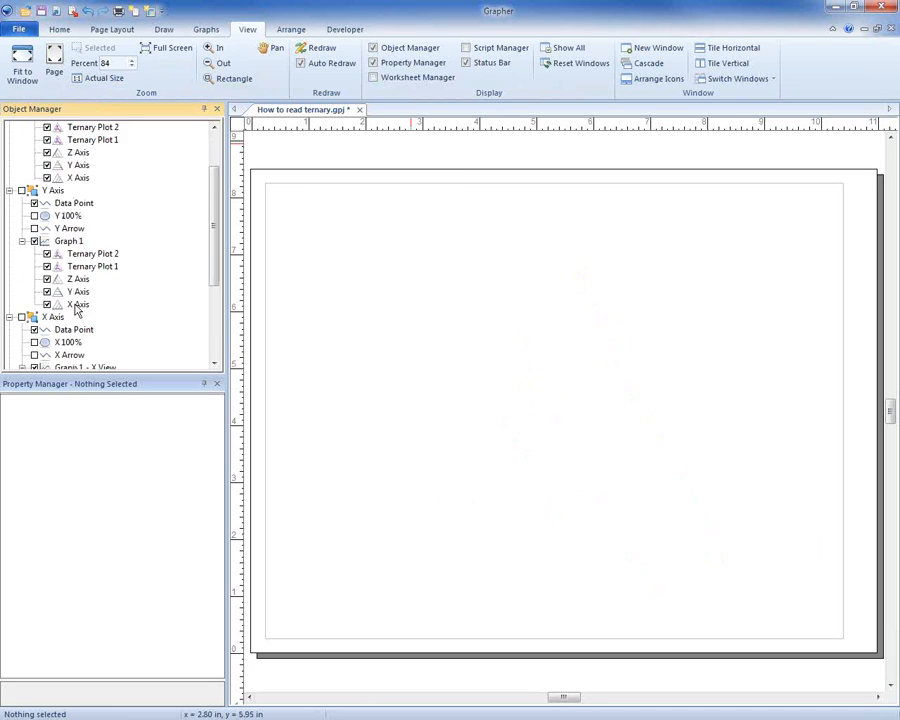
click(22, 304)
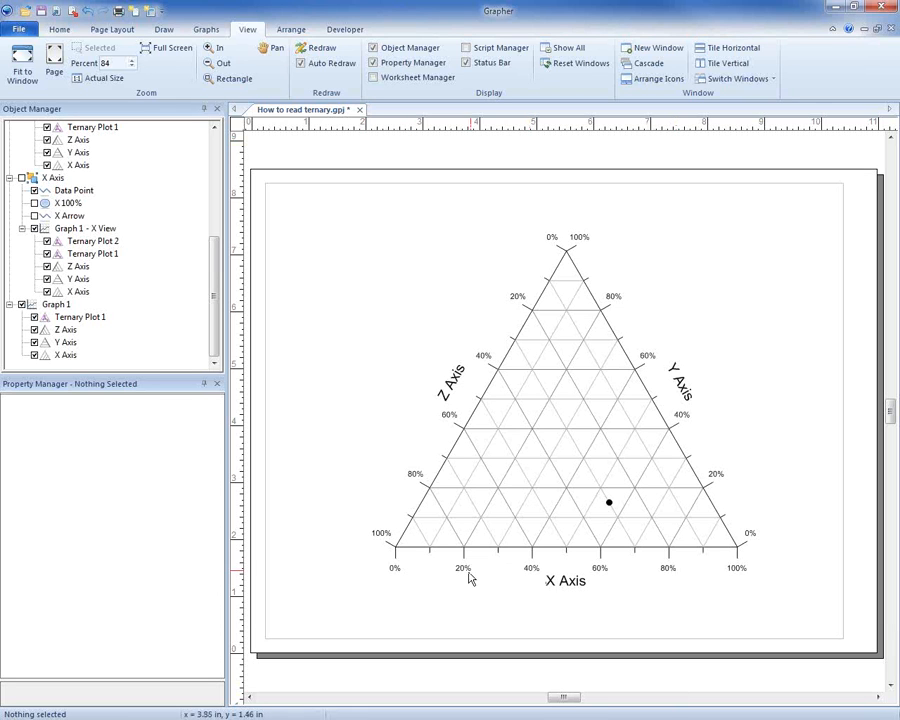
Step: Turn on angled tick marks for the X Axis of the complete Graph 1
click(62, 355)
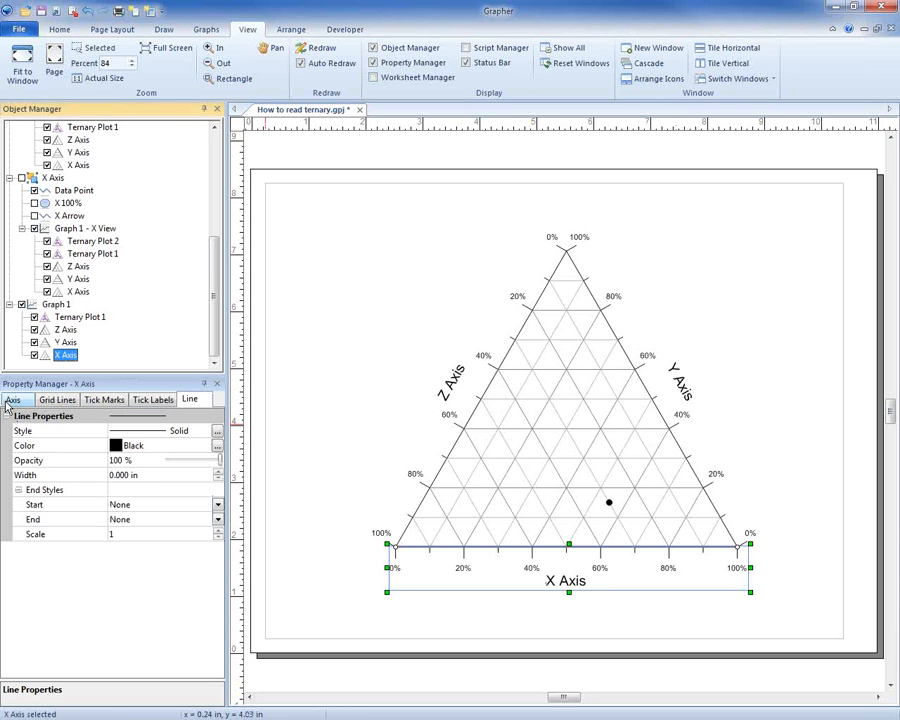
click(113, 401)
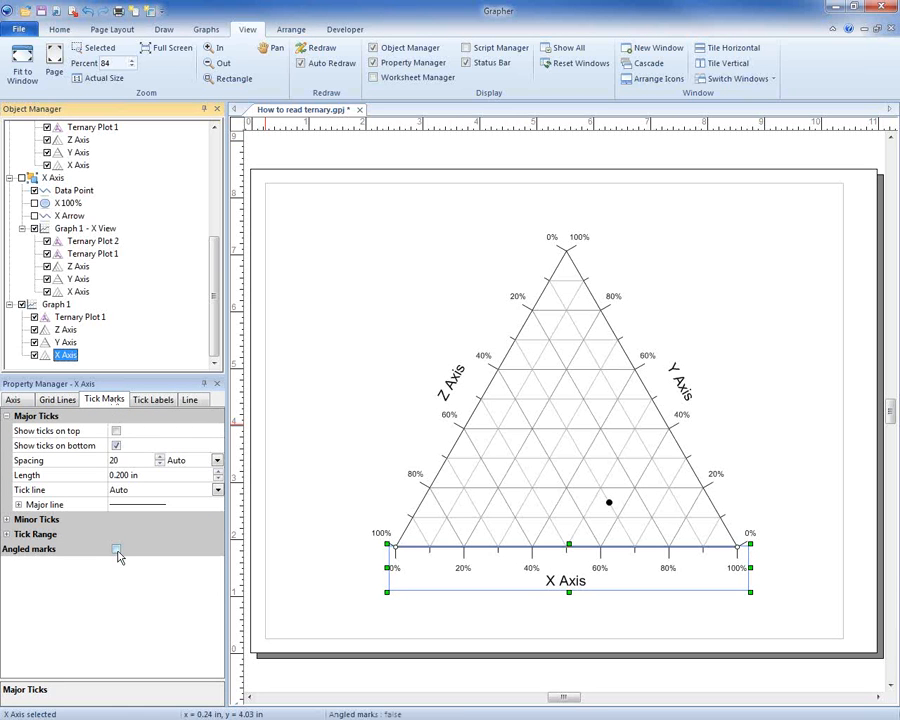
click(116, 549)
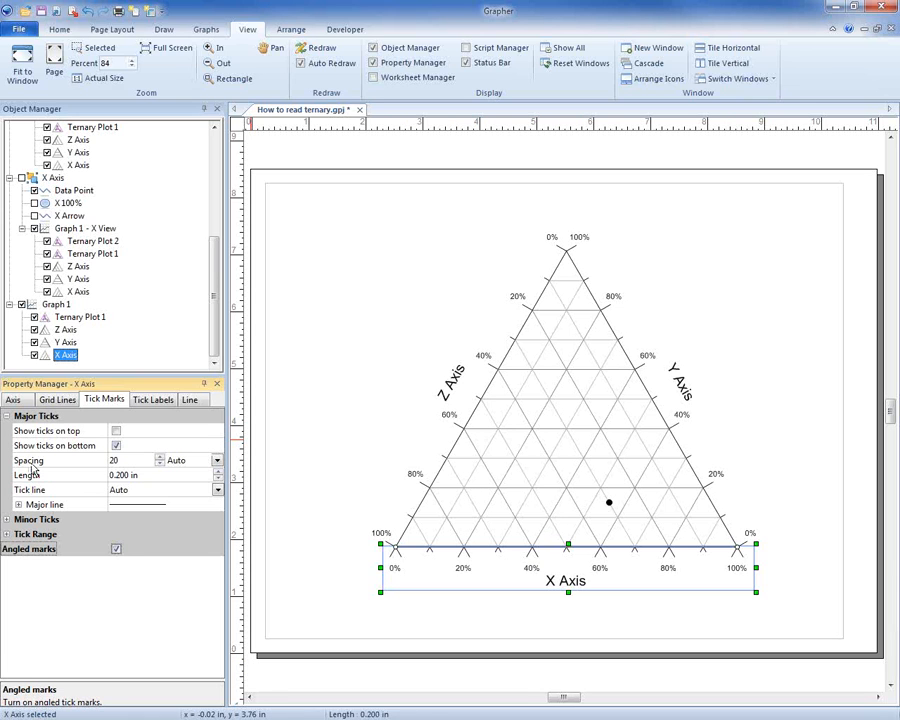
Step: Turn on angled tick marks for the Z, Y and X axes of Graph 1 together, and clear the selection
shift+click(65, 329)
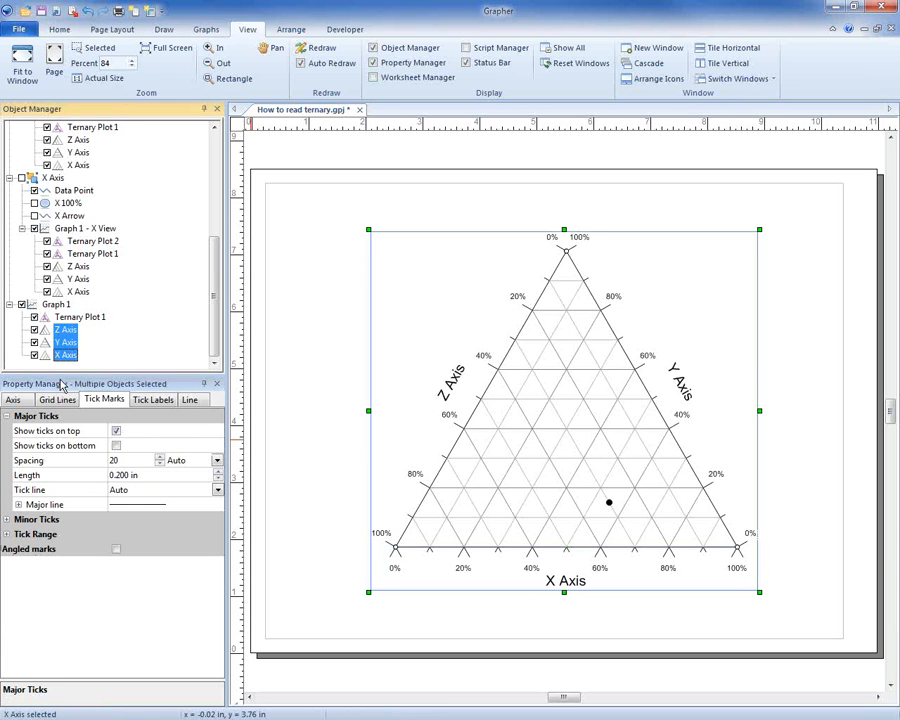
click(116, 549)
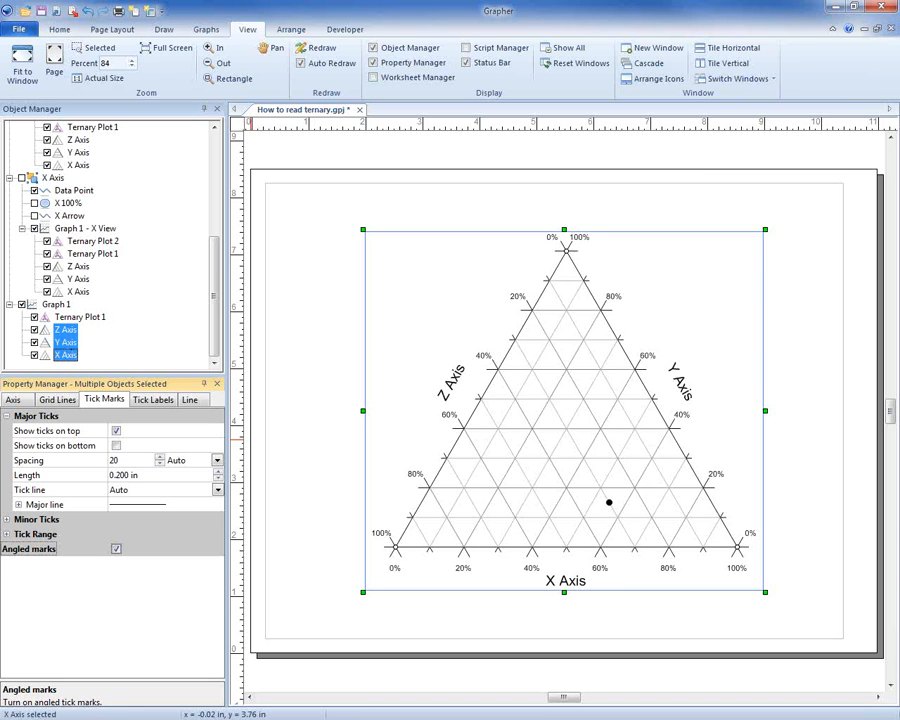
click(288, 179)
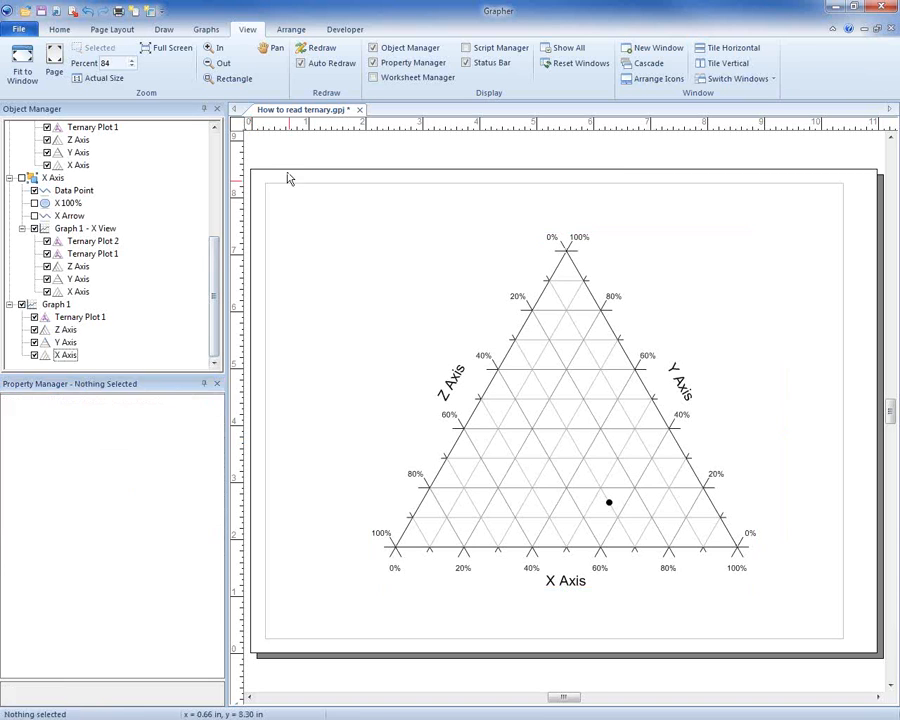
Step: Draw a symbol on the ternary grid at 20% X, 60% Y and 20% Z
click(158, 30)
click(76, 63)
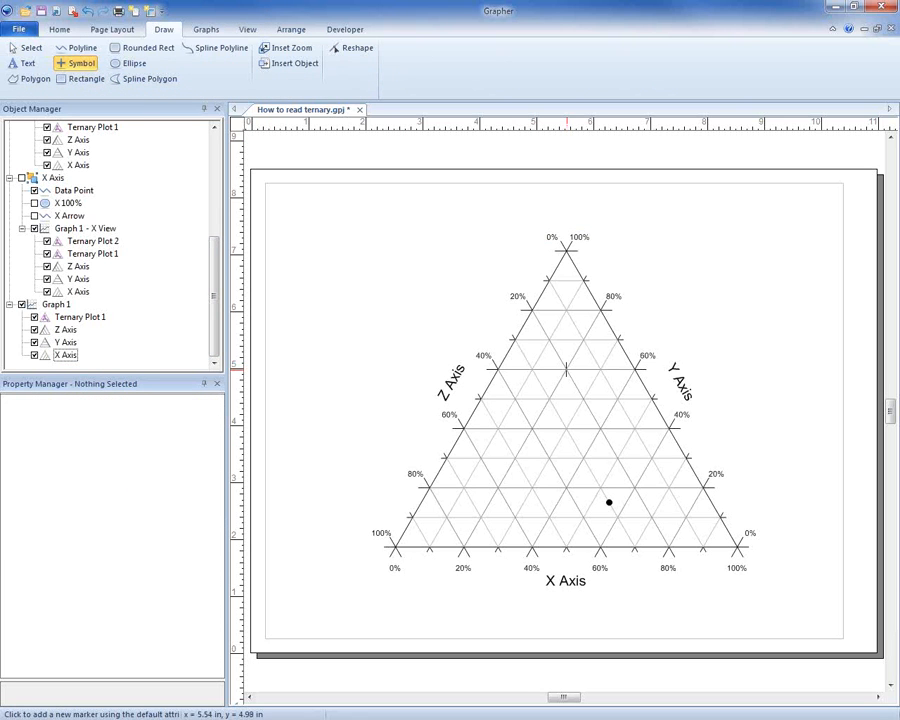
click(566, 369)
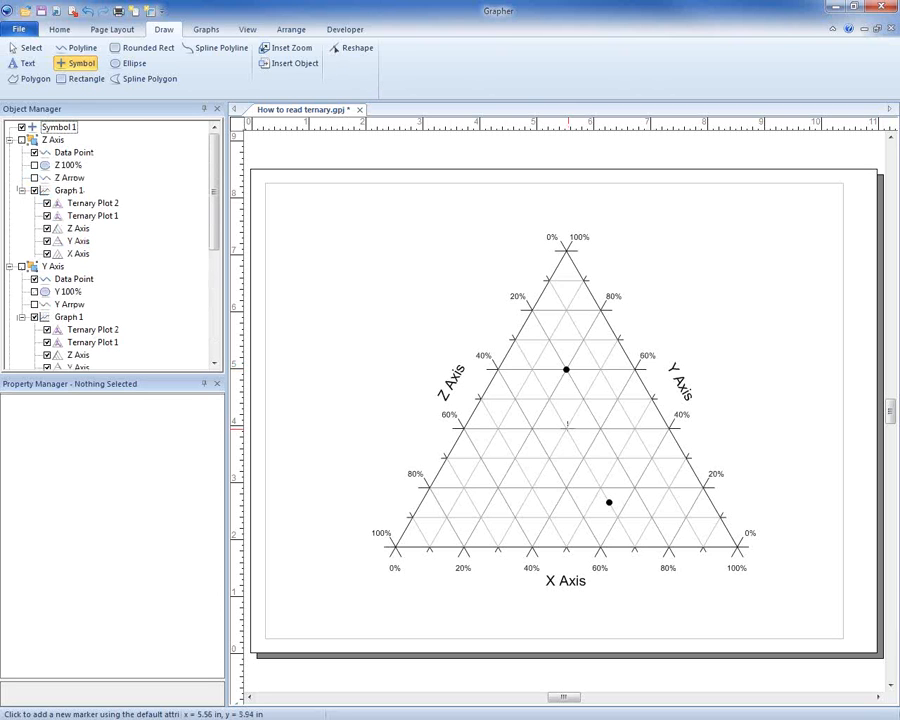
key(Escape)
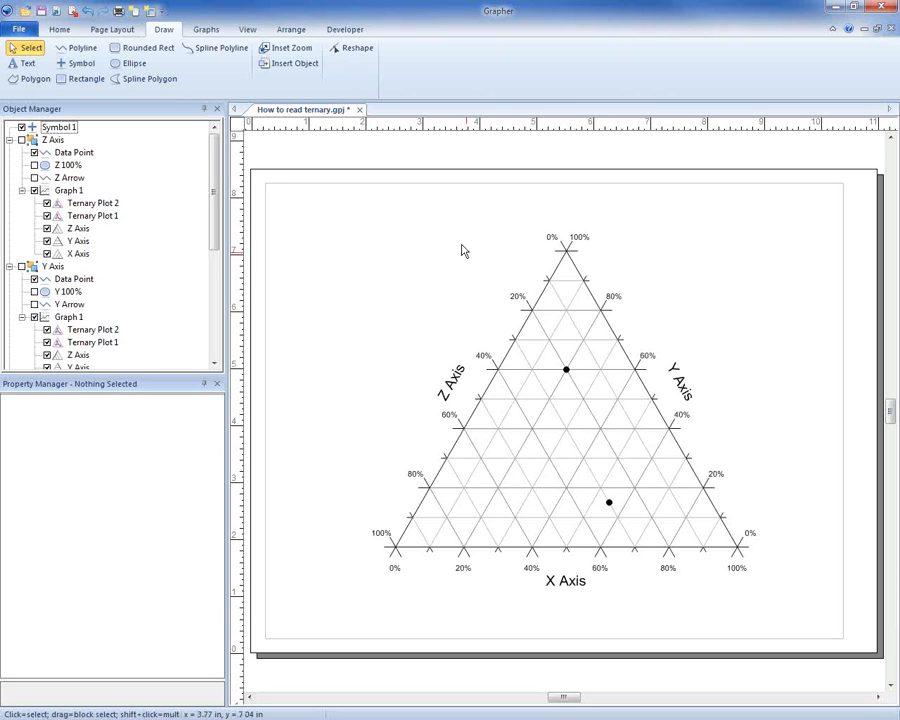
Step: Draw a second symbol on the Z Axis edge at 0% X, 30% Y and 70% Z
click(78, 63)
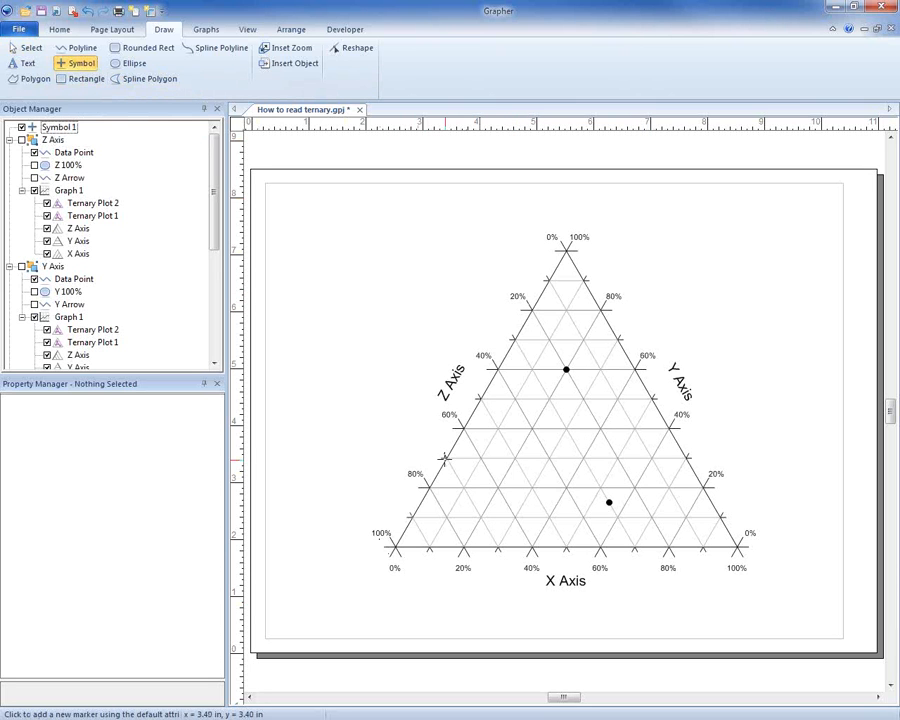
click(446, 457)
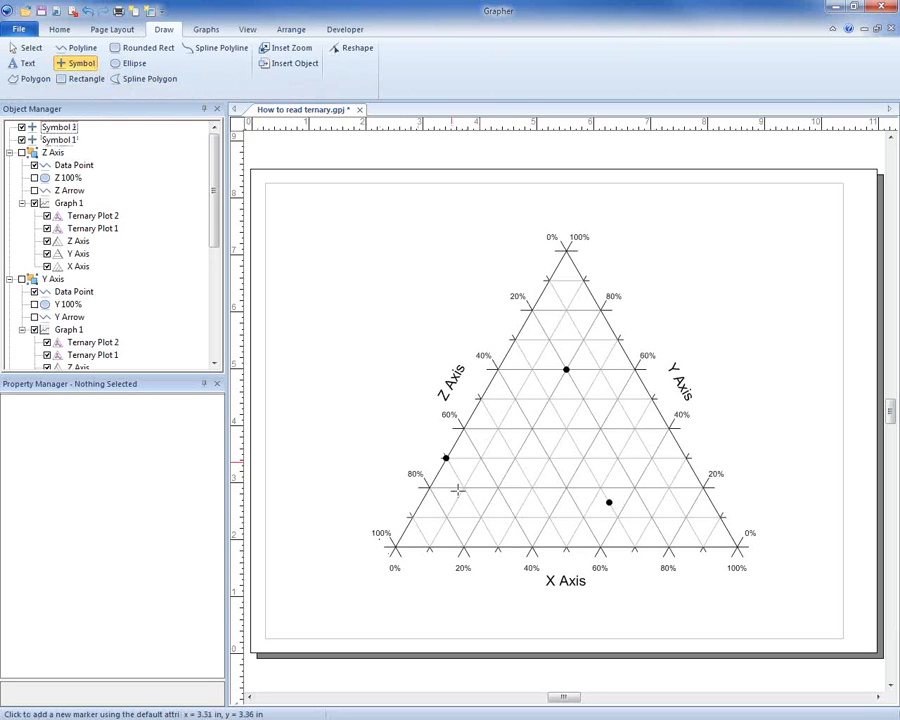
key(Escape)
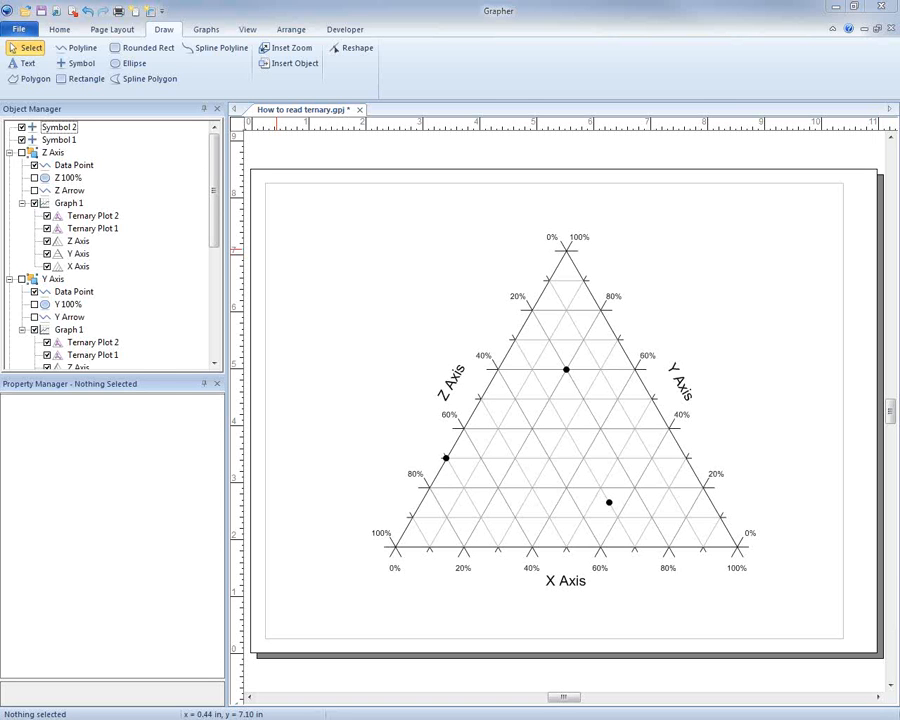
Step: Open the oil-water-gas.dat data file as a worksheet
click(16, 26)
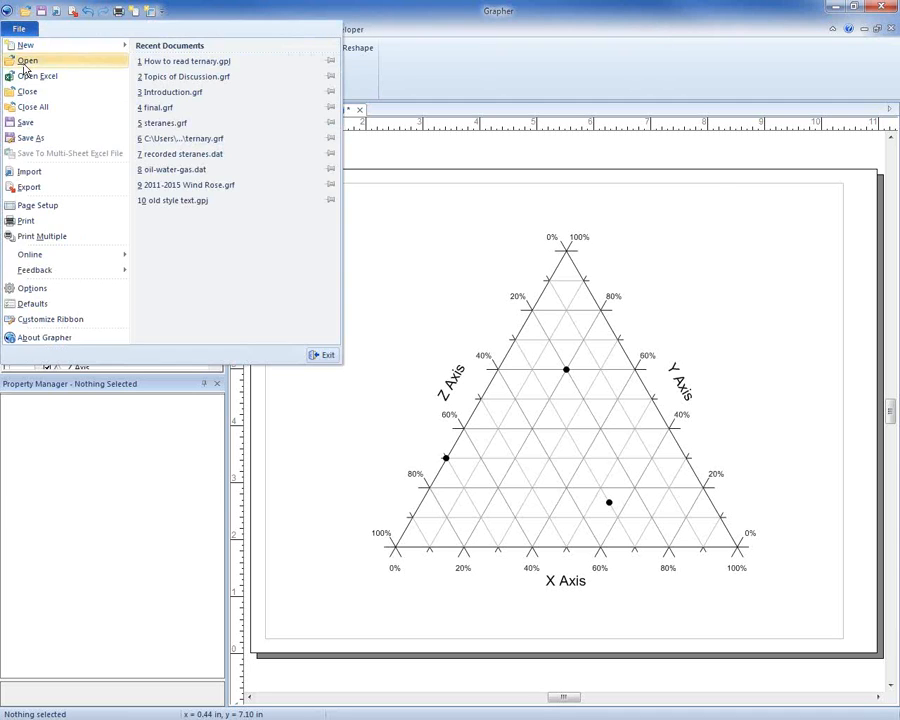
click(26, 61)
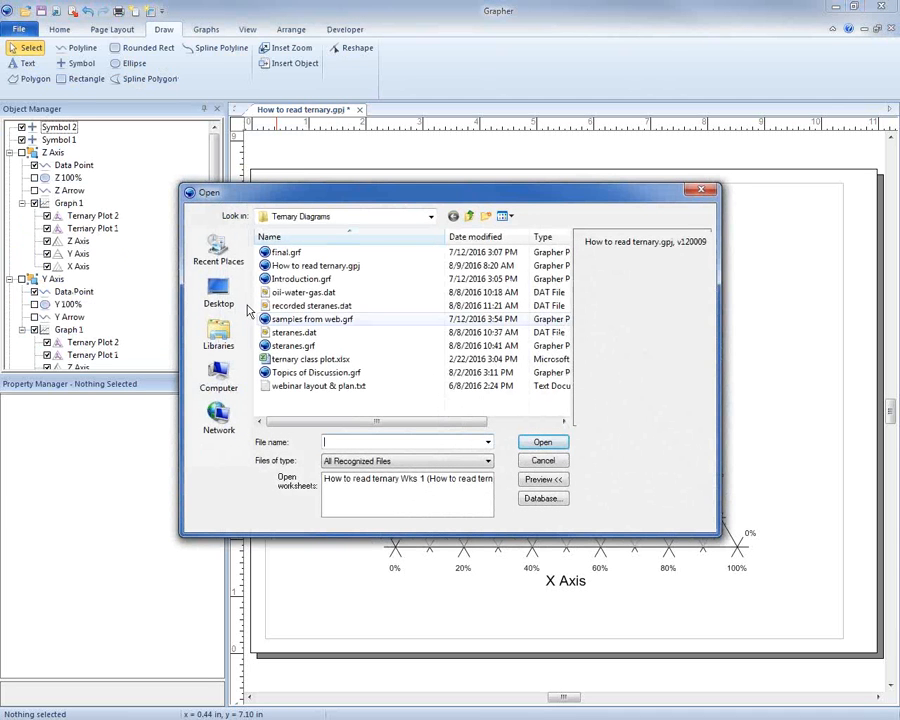
click(285, 292)
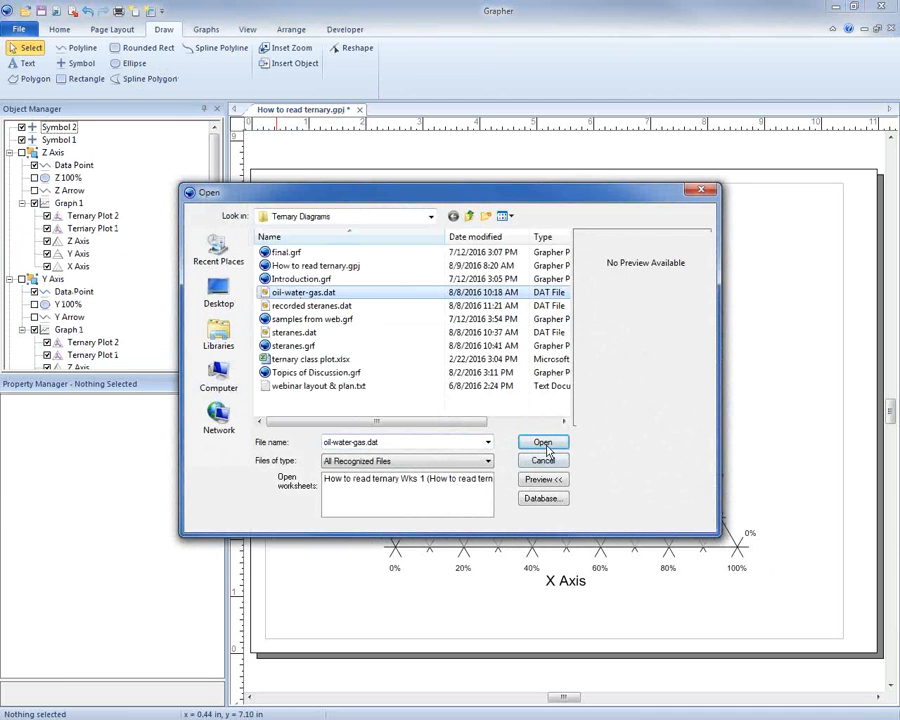
click(544, 443)
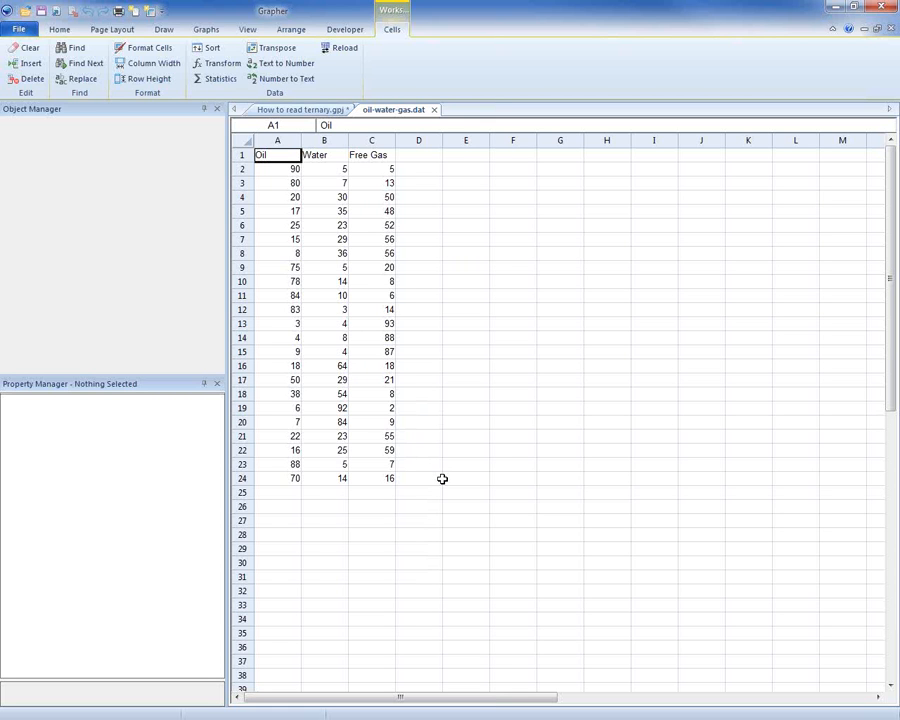
Step: Open the recorded steranes.dat data file as a second worksheet
click(13, 34)
click(24, 63)
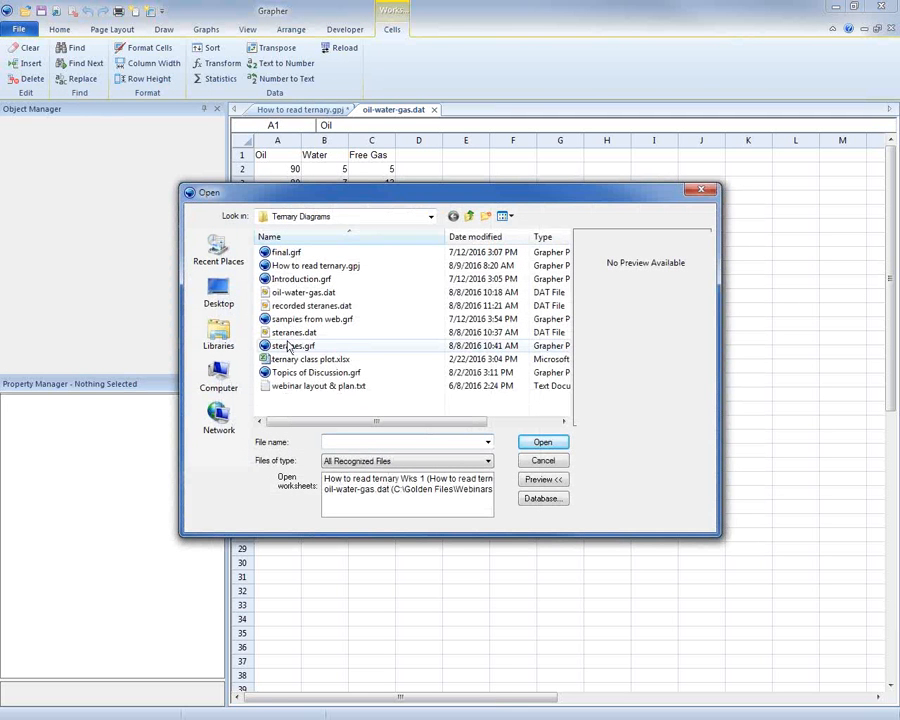
click(297, 305)
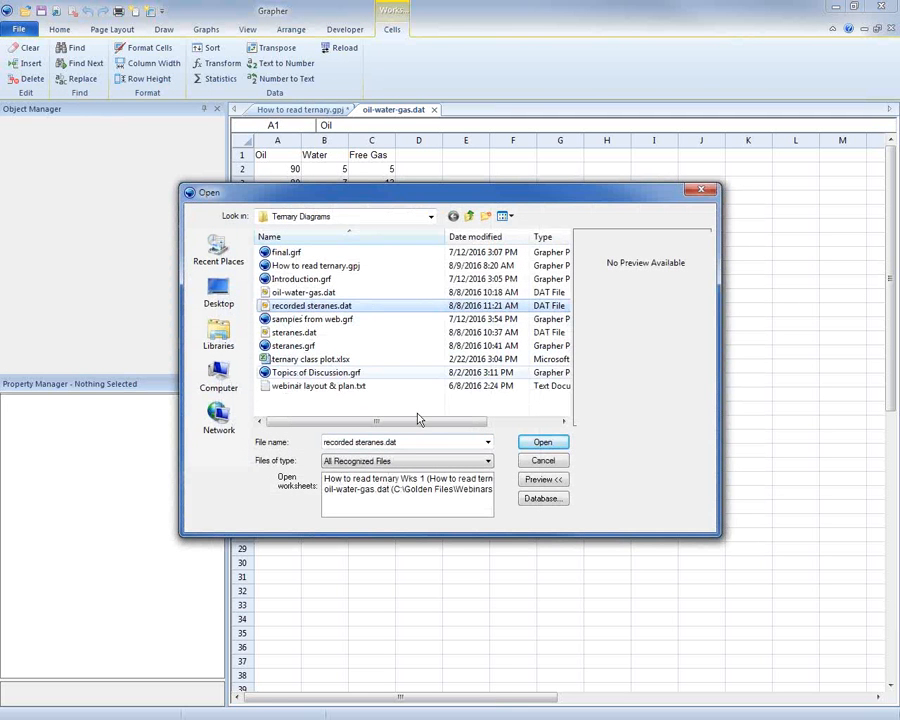
click(542, 442)
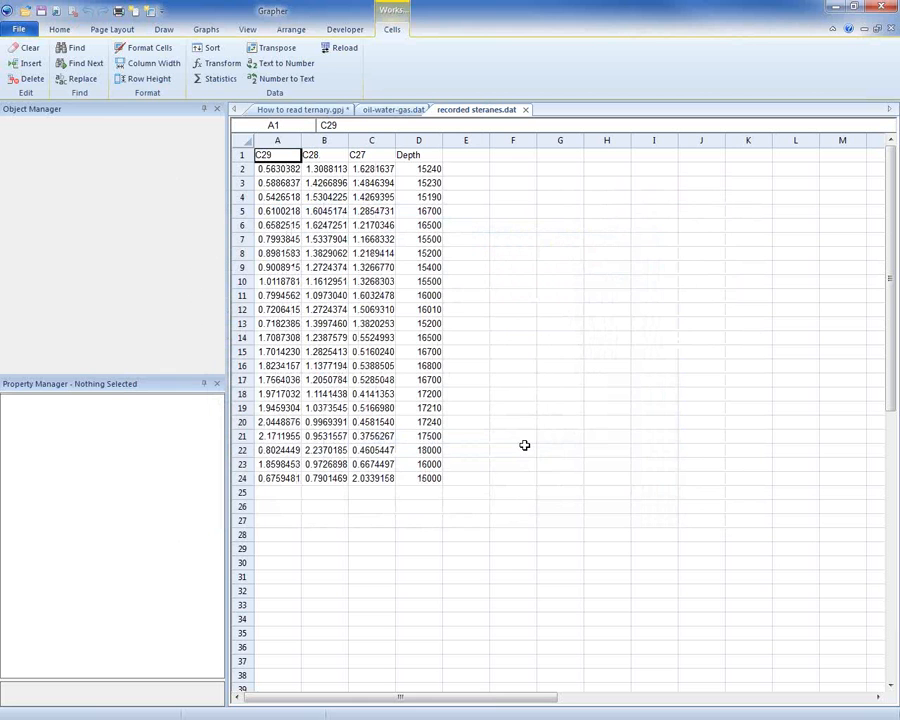
Step: Examine the C29, C28 and C27 columns of recorded steranes.dat and compare them with the data in oil-water-gas.dat
drag(272, 140, 393, 202)
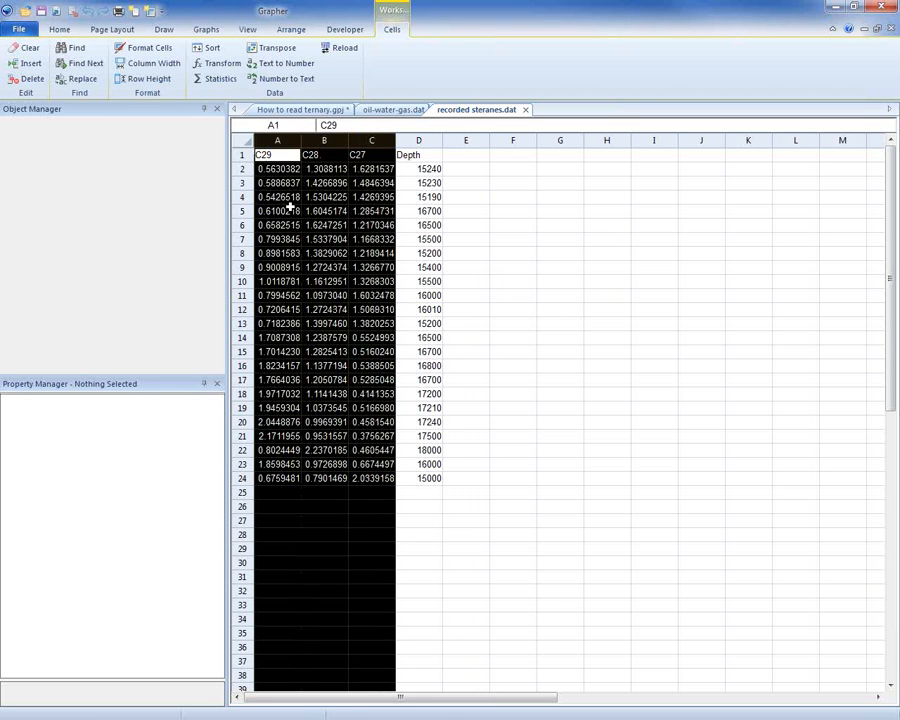
click(291, 208)
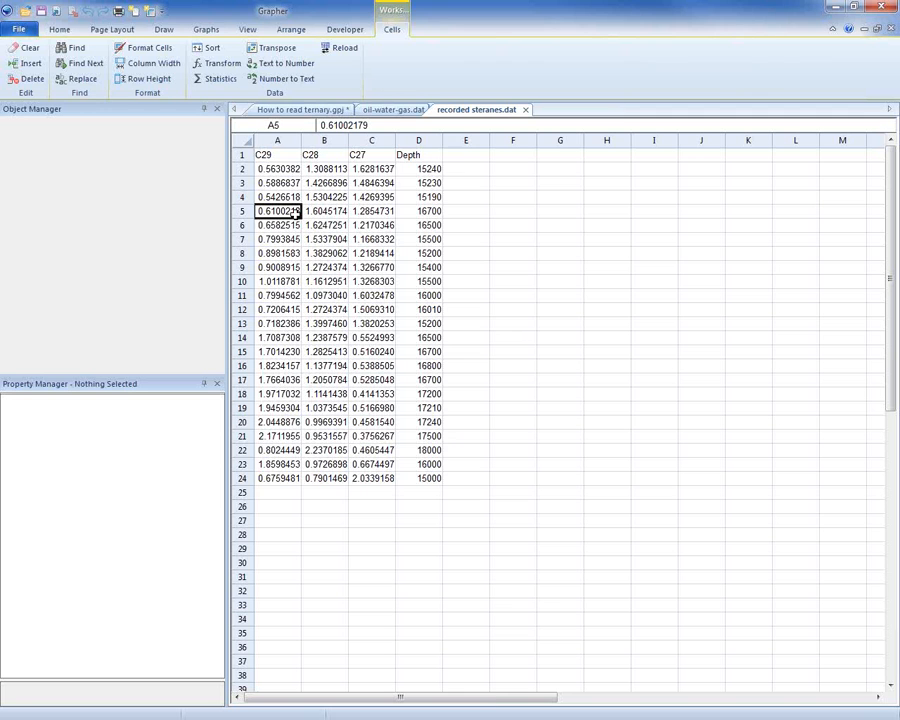
click(393, 109)
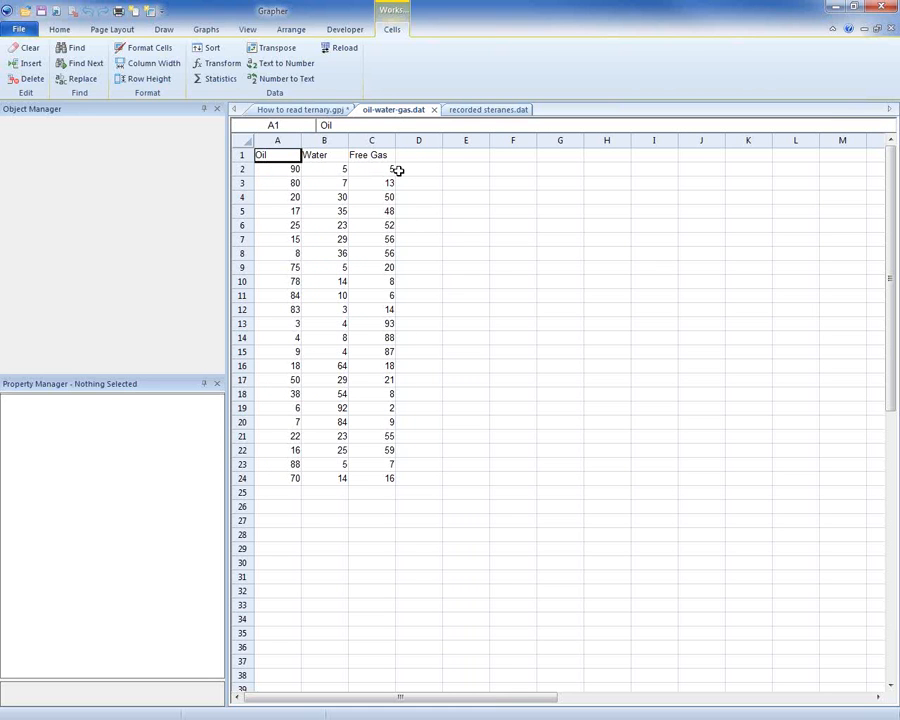
click(484, 111)
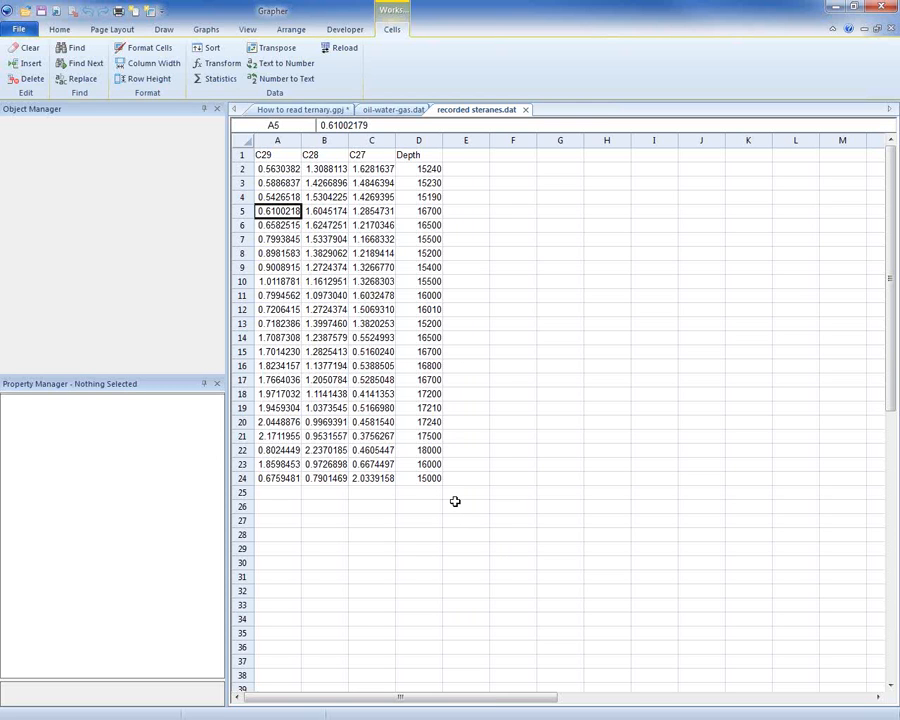
Step: Copy the first data row, row 2, of recorded steranes.dat into the empty row 25 below the data
click(243, 169)
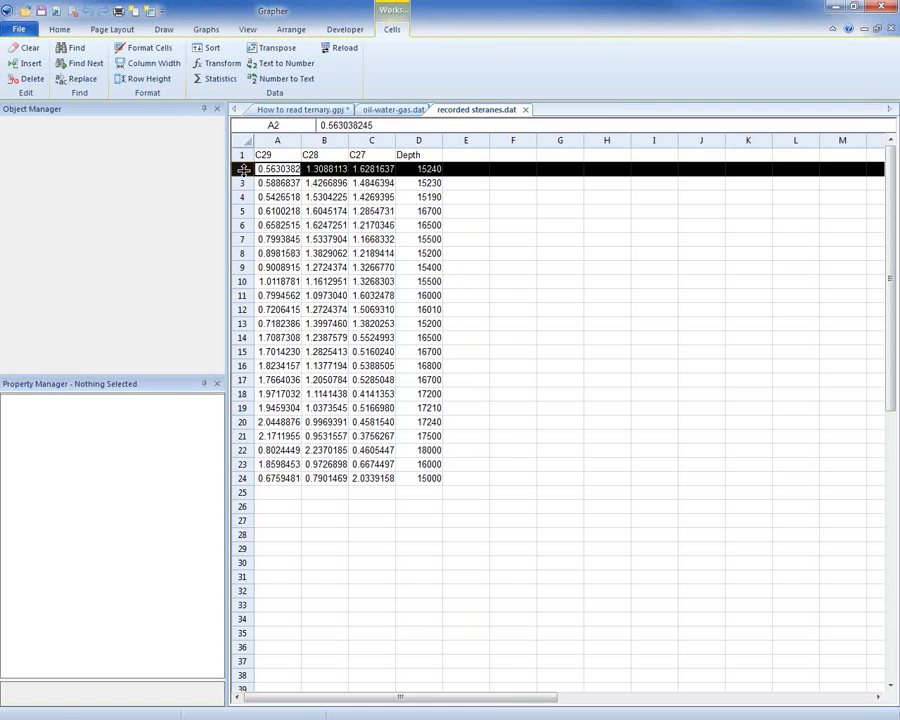
key(ctrl+c)
key(Down)
key(Down)
key(Down)
key(Down)
key(Down)
key(Down)
key(Down)
key(Down)
key(Down)
key(Down)
key(Down)
key(Down)
key(Down)
key(Down)
key(Down)
key(Down)
key(Down)
key(Down)
key(Down)
key(Down)
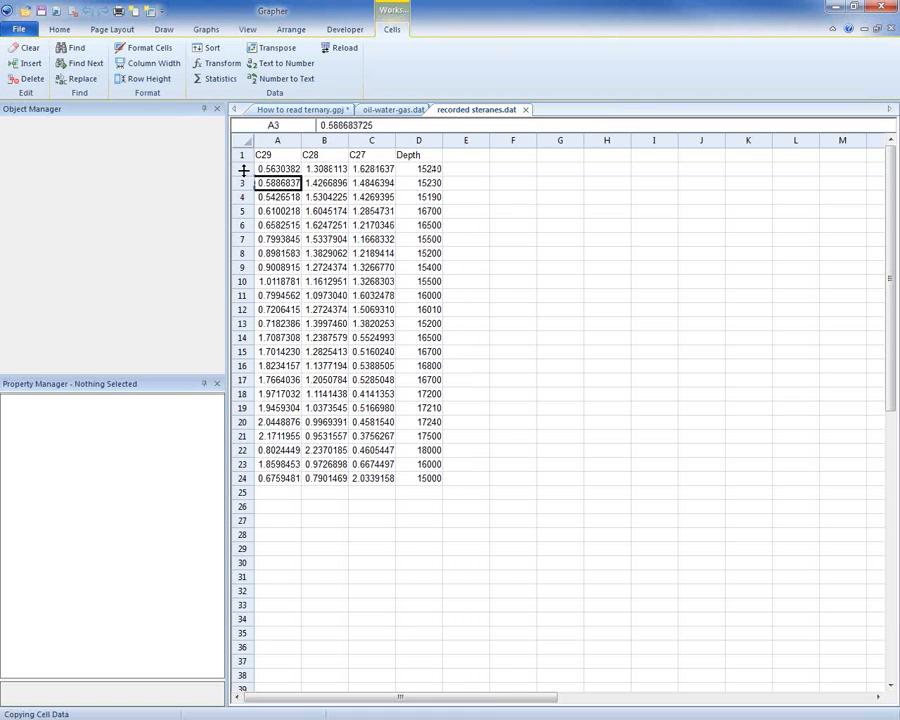
key(Down)
key(Down)
key(ctrl+v)
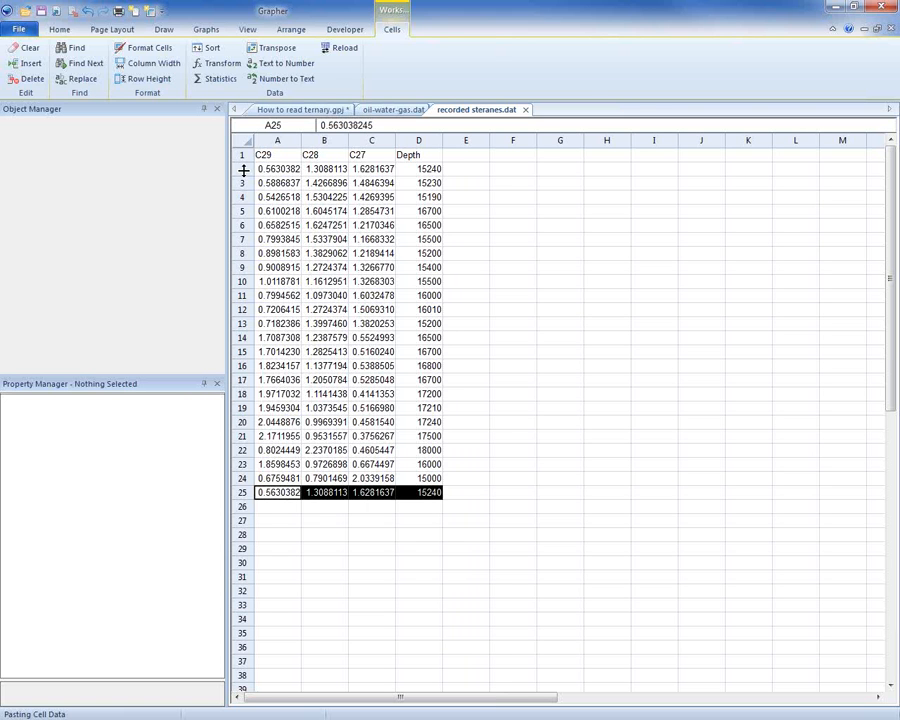
Step: Create a ternary scatter plot from columns A to C, C29, C28 and C27, of recorded steranes.dat
drag(286, 140, 357, 140)
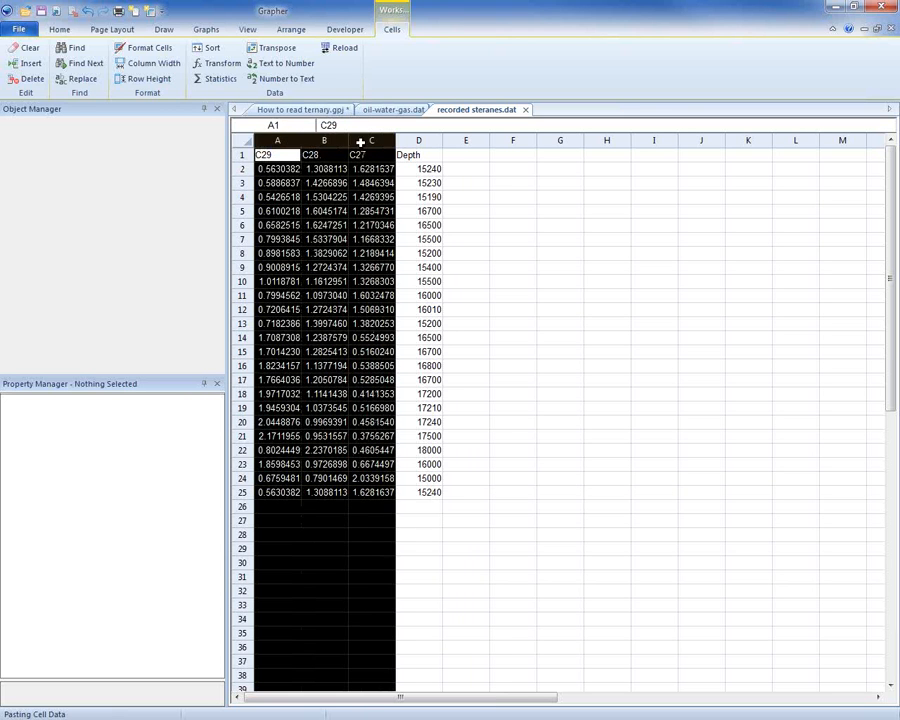
click(206, 30)
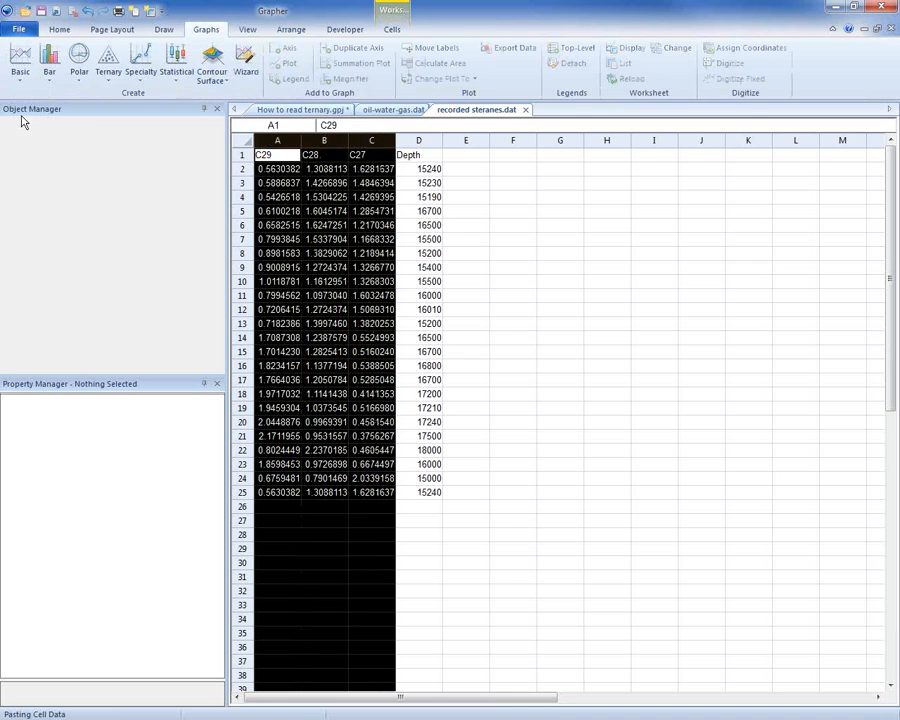
click(108, 66)
click(120, 128)
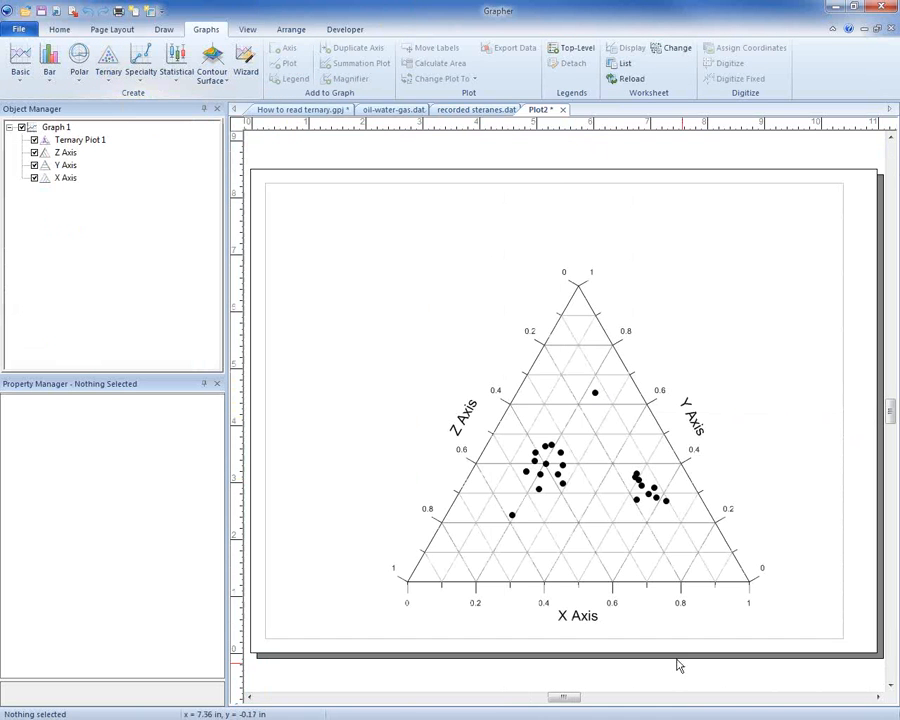
Step: Review the C29, C28 and C27 values in row 2 of recorded steranes.dat and compare them with the ternary plot
click(476, 109)
click(293, 170)
click(325, 170)
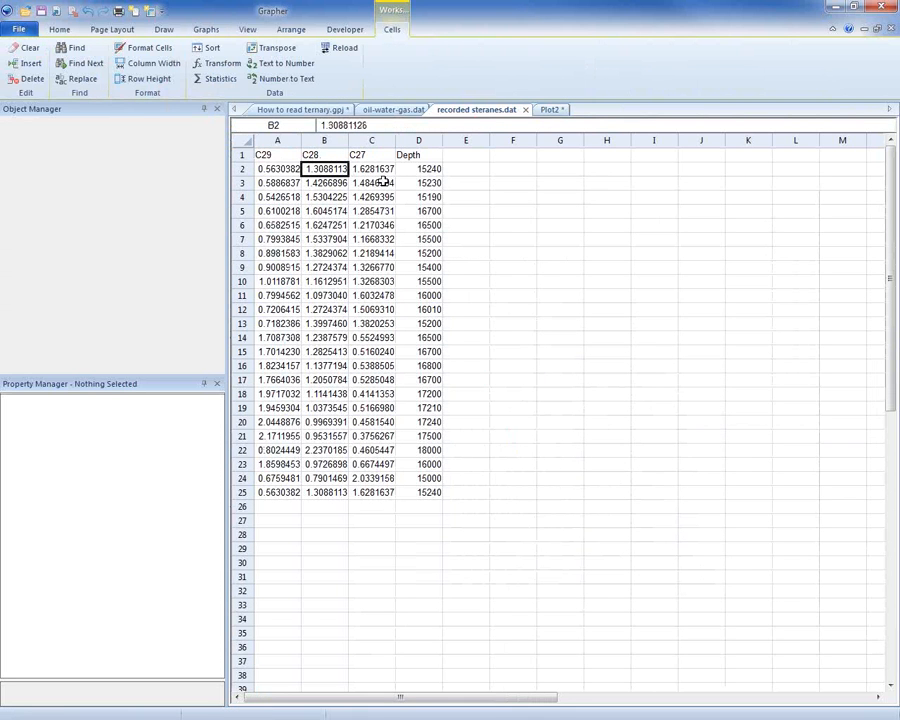
click(375, 174)
click(552, 111)
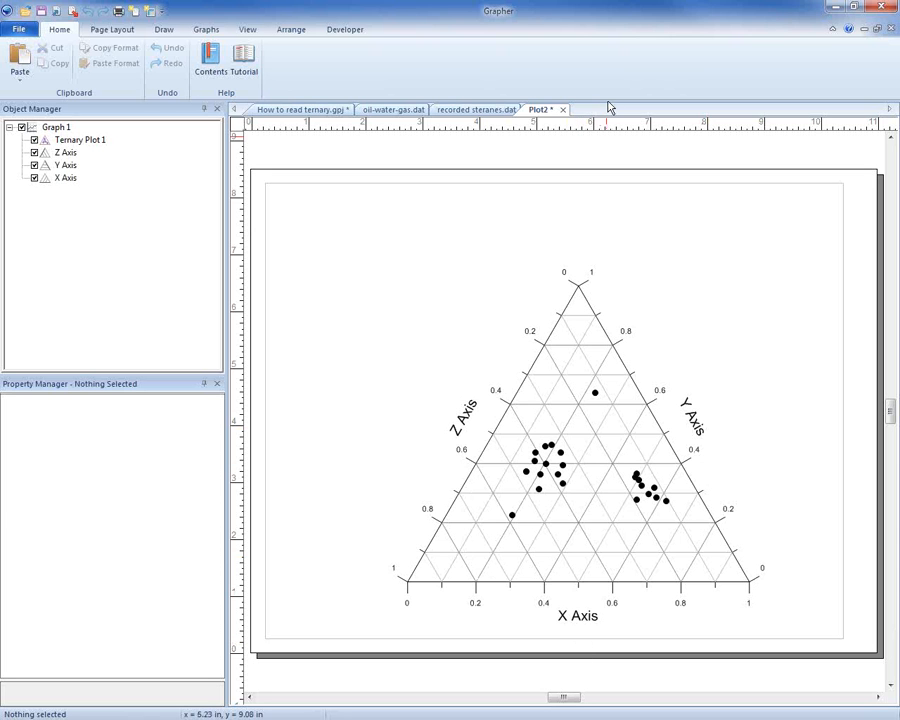
Step: Close the Plot2 document without saving it and return to the recorded steranes.dat worksheet
click(562, 110)
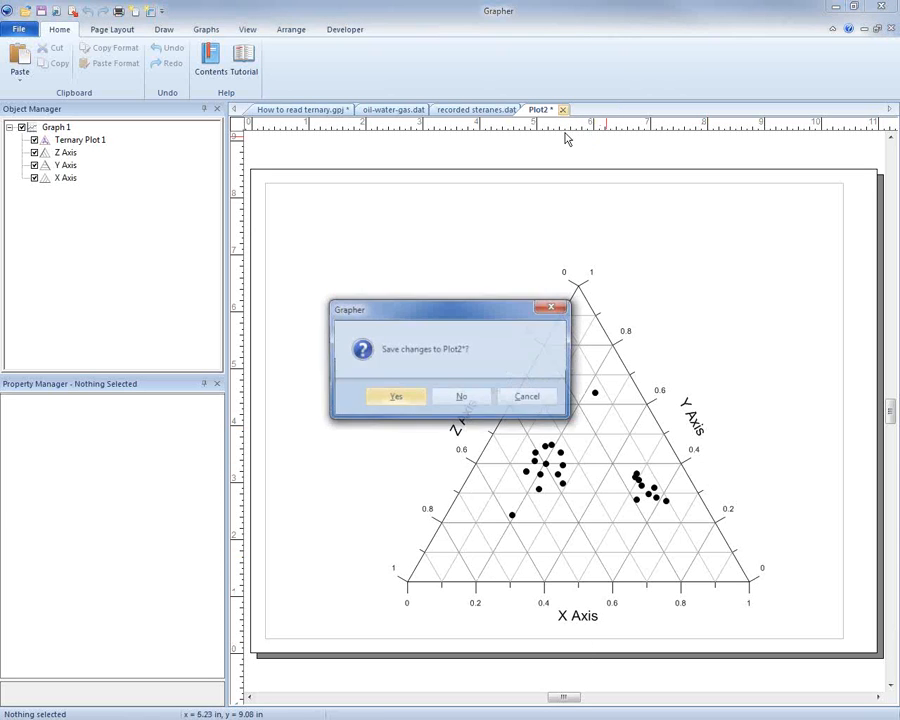
click(459, 400)
click(406, 323)
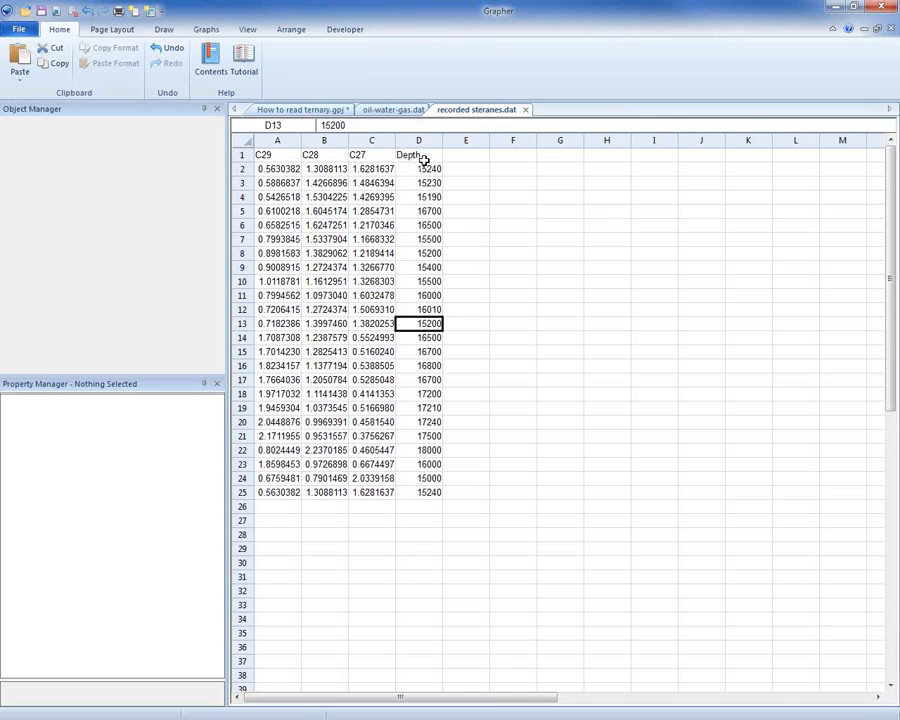
Step: Enter the header Total in cell E1, beside the Depth column
click(458, 158)
text(Total)
key(Return)
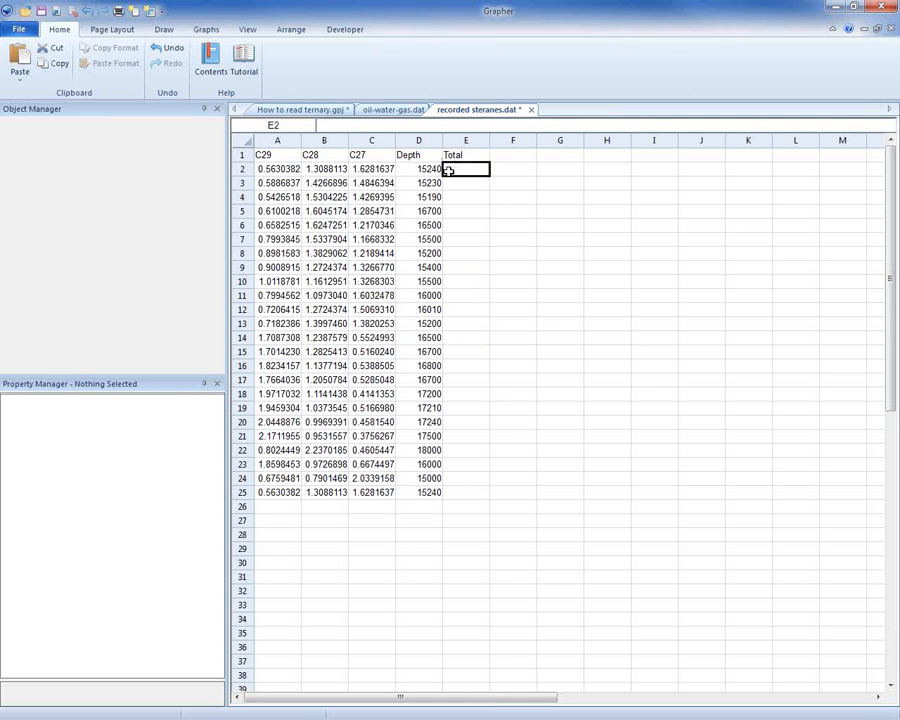
Step: Fill the Total column for rows 2 to 25 with a Transform using the equation e=a+b+c
drag(462, 175, 474, 494)
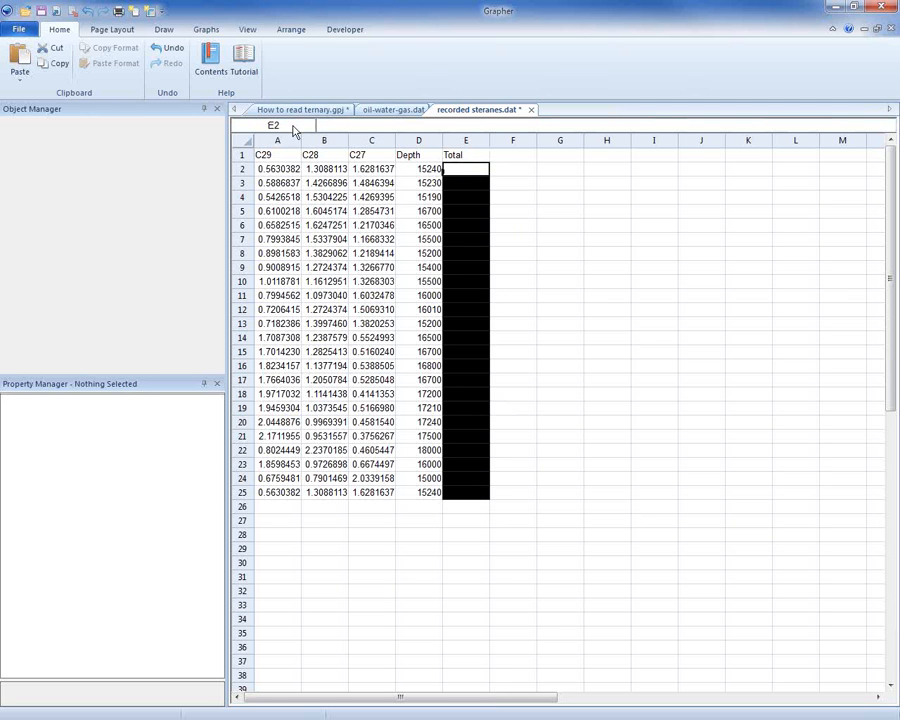
click(385, 110)
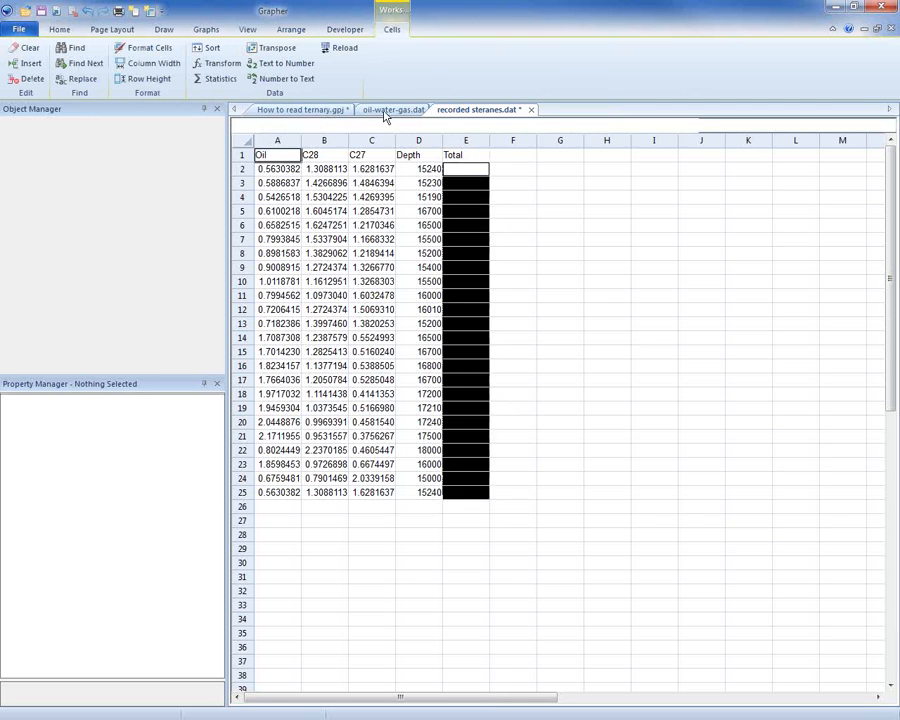
click(466, 110)
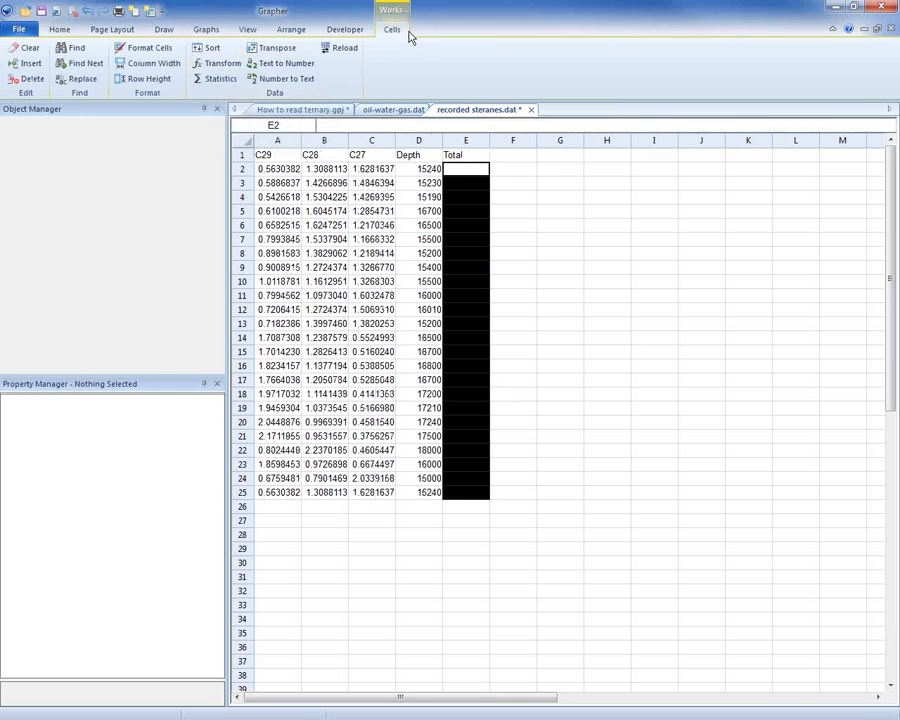
click(218, 63)
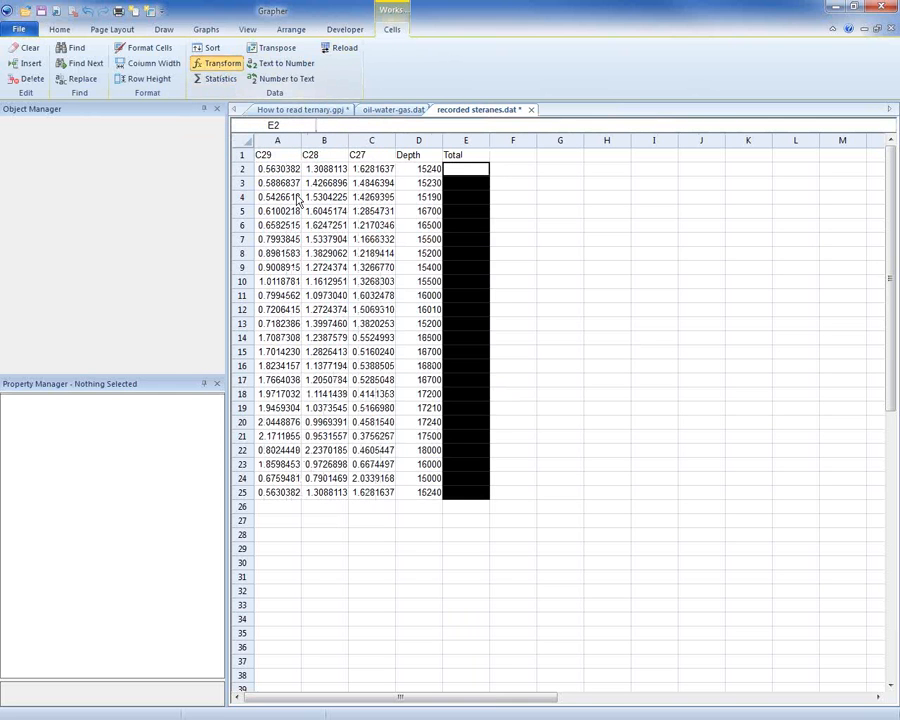
double_click(383, 328)
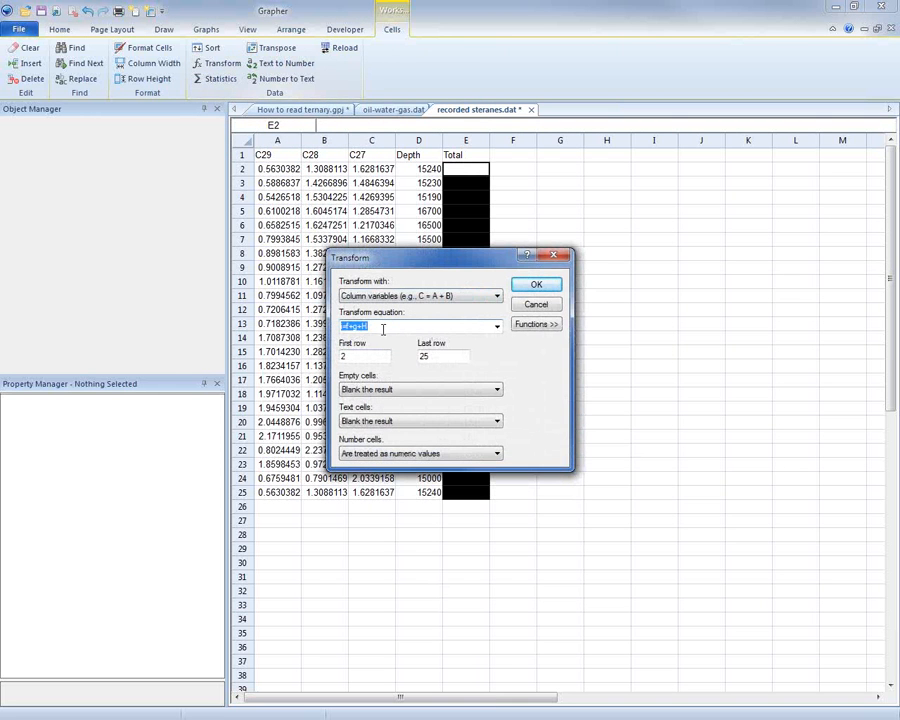
text(e=a+b+c)
click(540, 285)
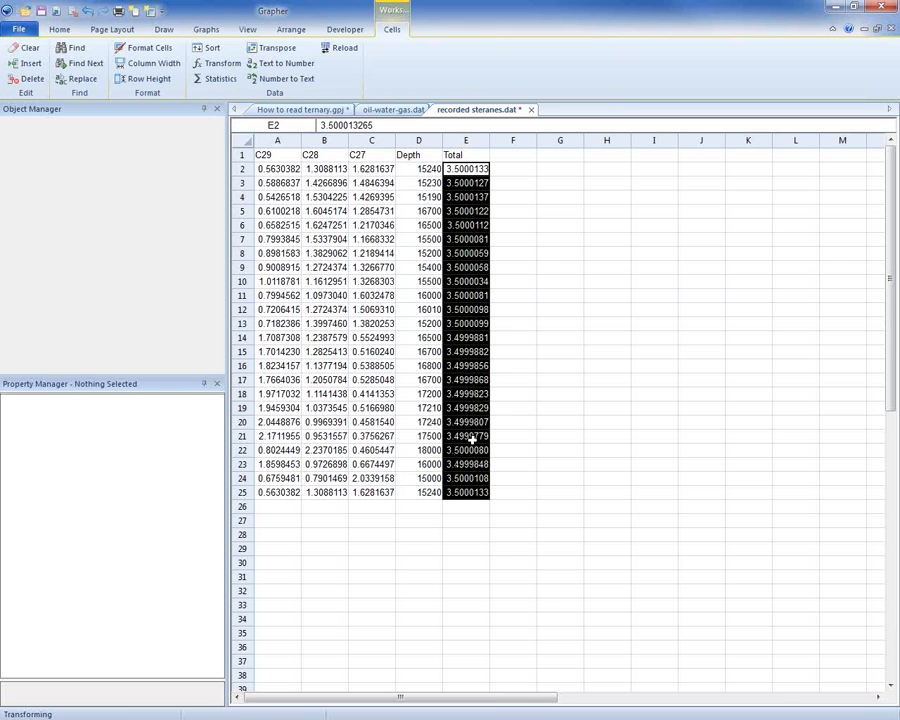
Step: Enter the header C29_norm in cell F1, beside the Total column
click(513, 158)
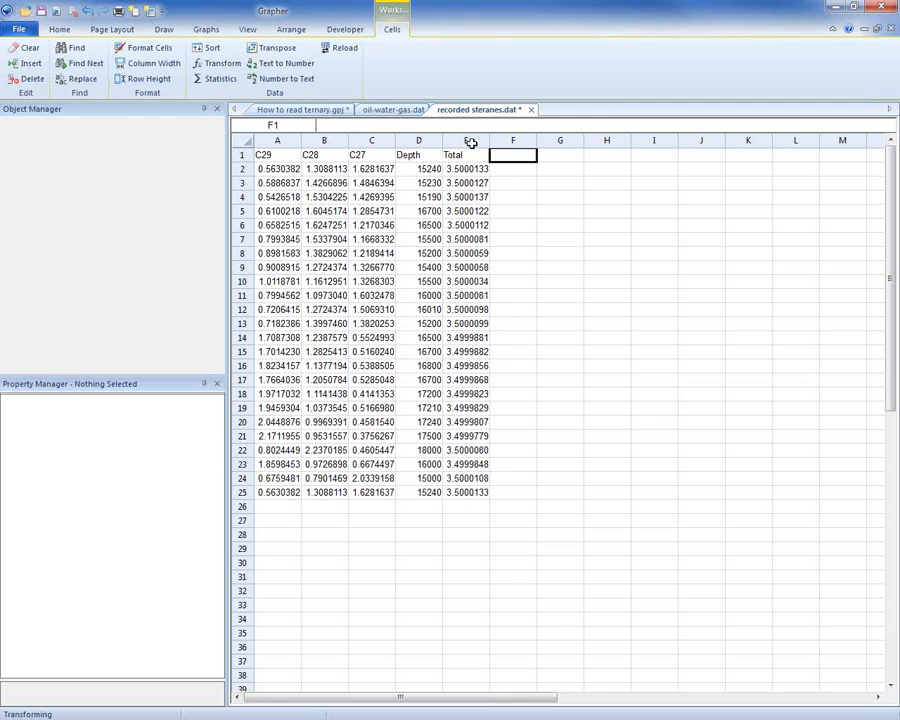
text(C29_norm)
key(Return)
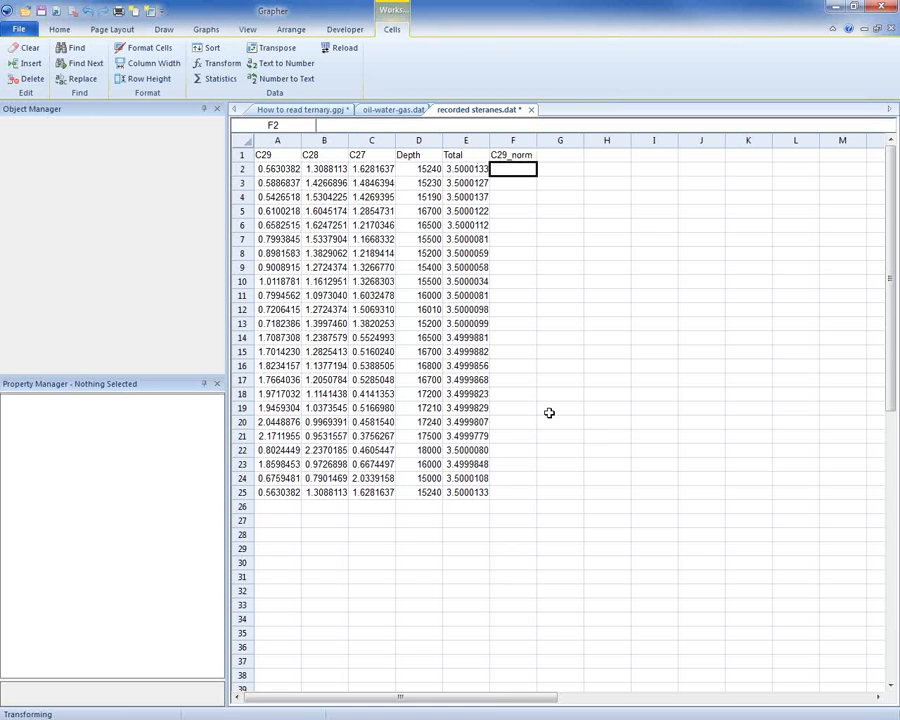
Step: Fill the C29_norm column for rows 2 to 25 with a Transform using the equation f=a/e
drag(517, 168, 512, 490)
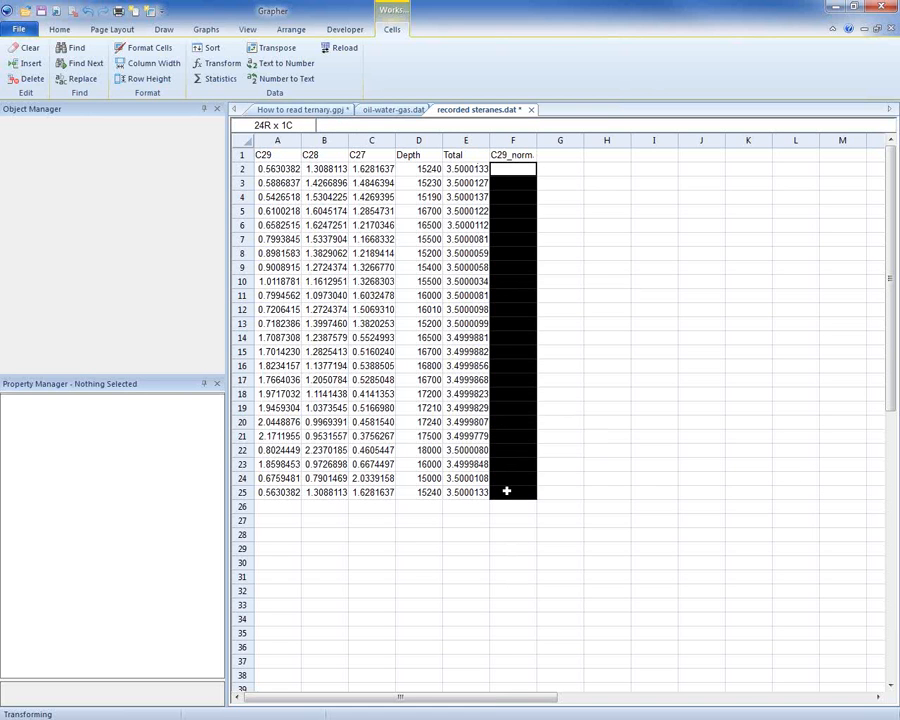
click(222, 64)
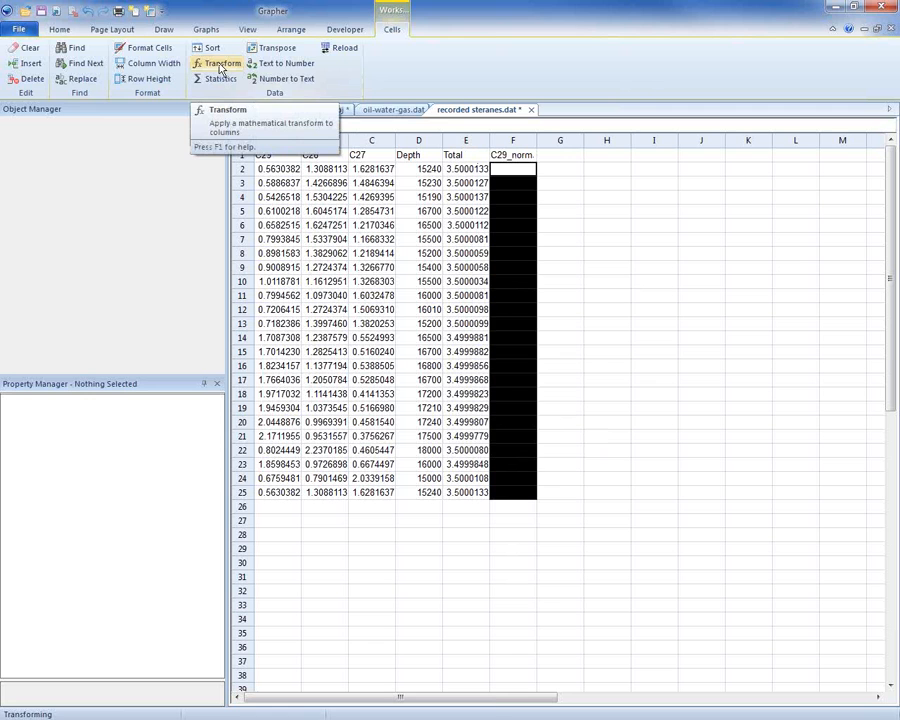
click(222, 66)
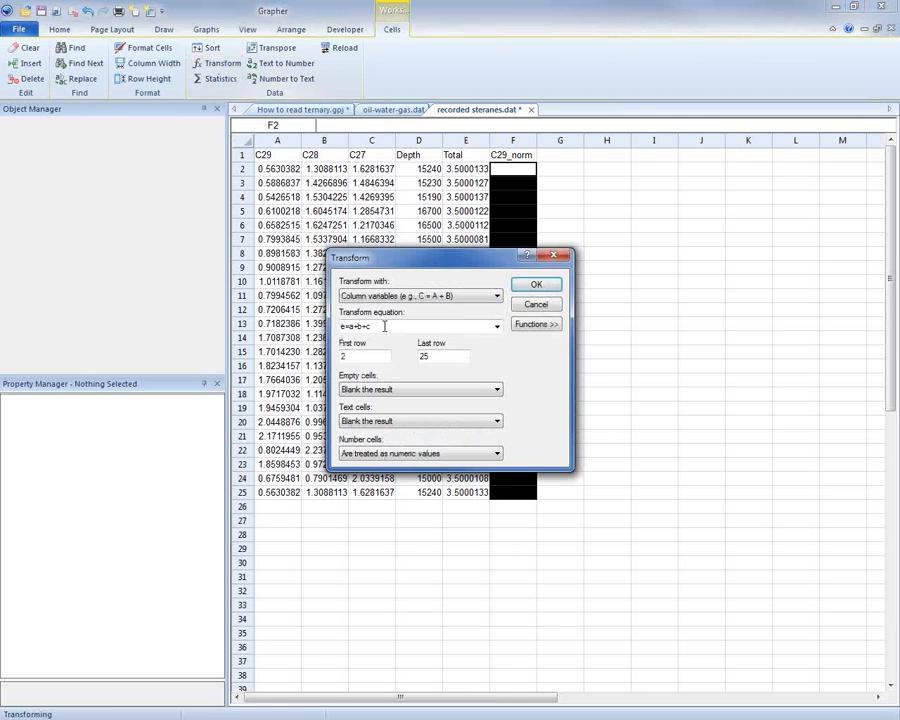
text(f=a/e)
click(536, 285)
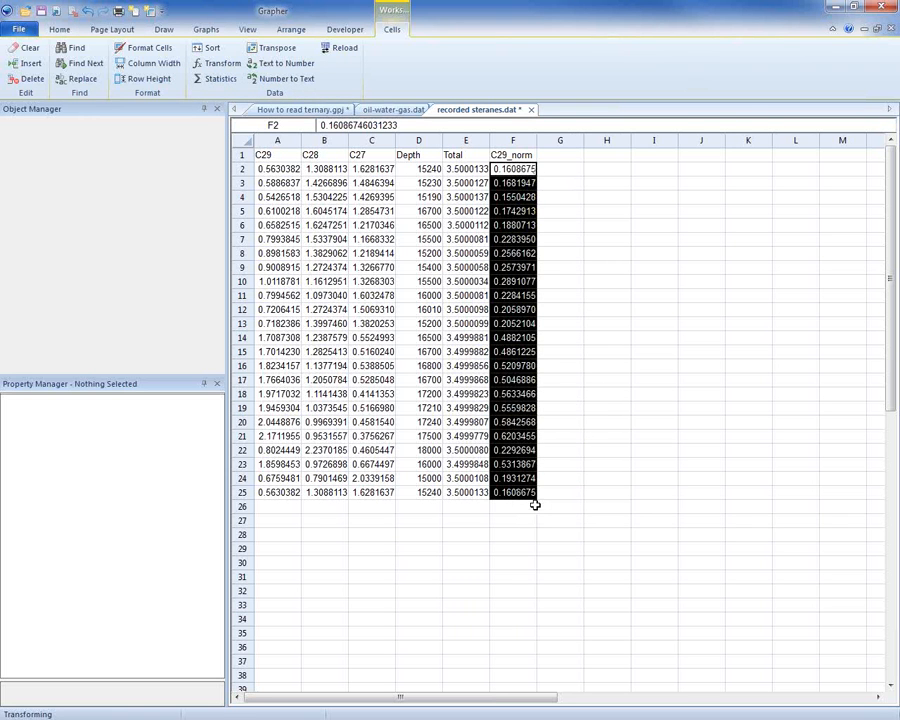
Step: Enter the header C28_norm in cell G1, beside the C29_norm column
click(560, 156)
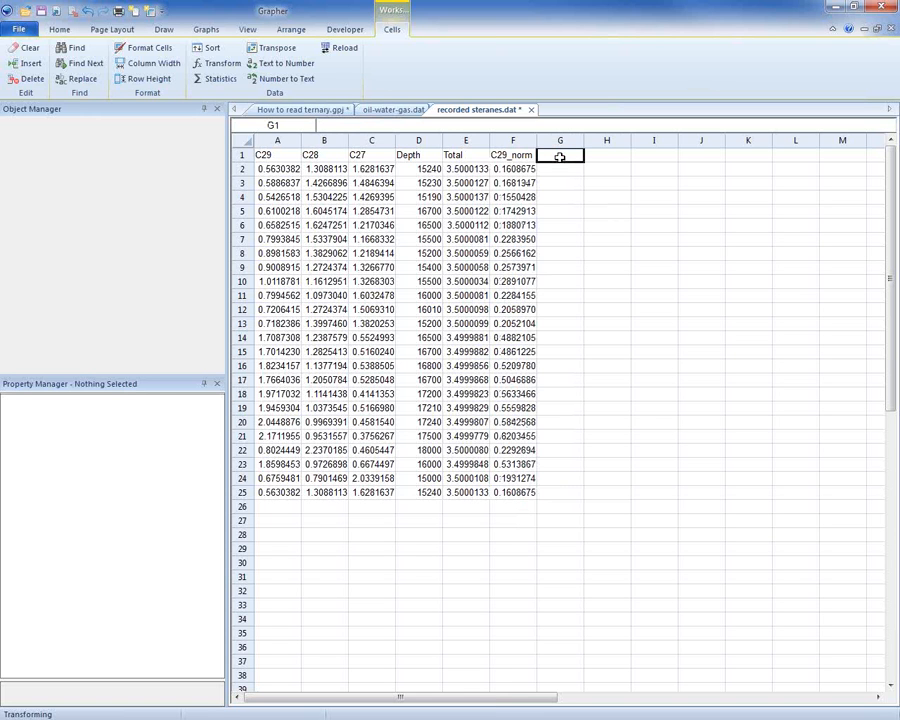
text(C28_norm)
key(Return)
Step: Fill the C28_norm column for rows 2 to 25 with a Transform using the equation g=b/e
drag(550, 170, 573, 495)
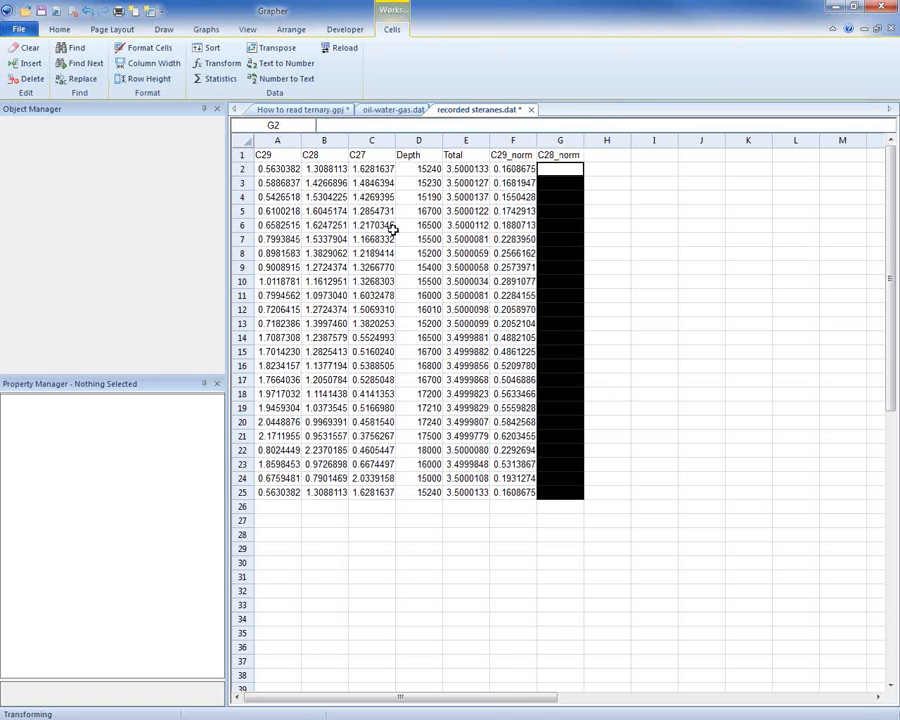
click(214, 63)
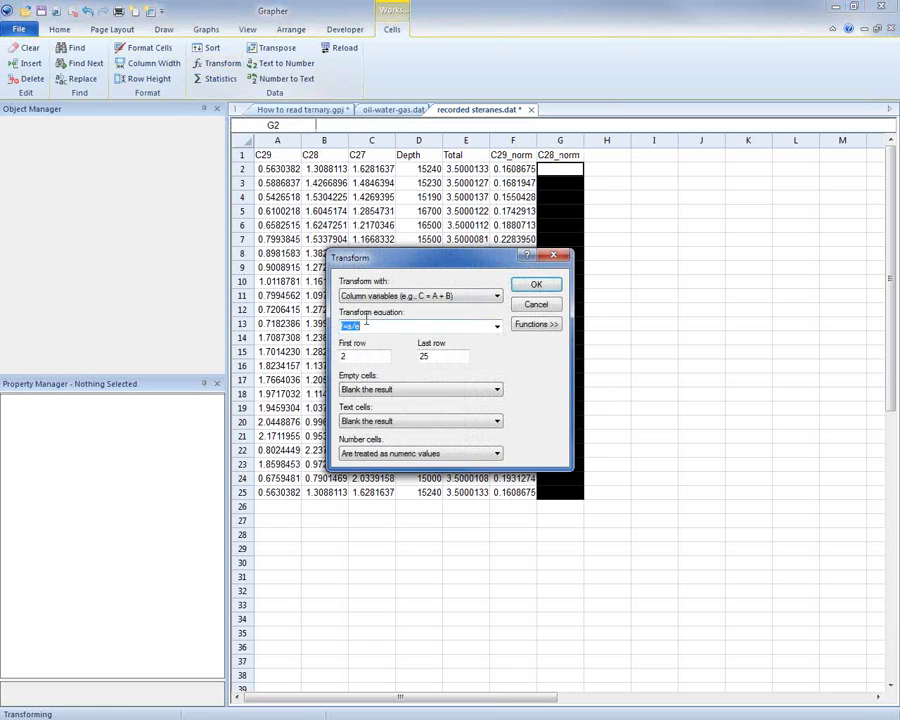
text(g=b/e)
click(519, 284)
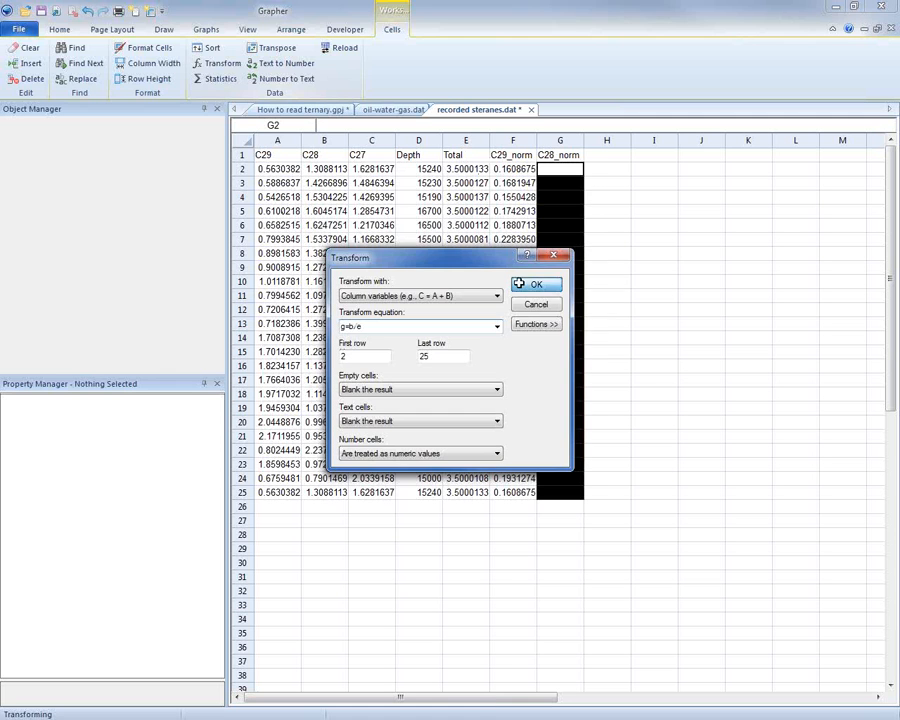
Step: Enter the header C27_norm in cell H1, beside the C28_norm column
click(603, 157)
text(C27_norm)
key(Return)
Step: Fill the C27_norm column for rows 2 to 25 with a Transform using the equation h=c/e
drag(620, 170, 604, 494)
click(218, 66)
text(h=c)
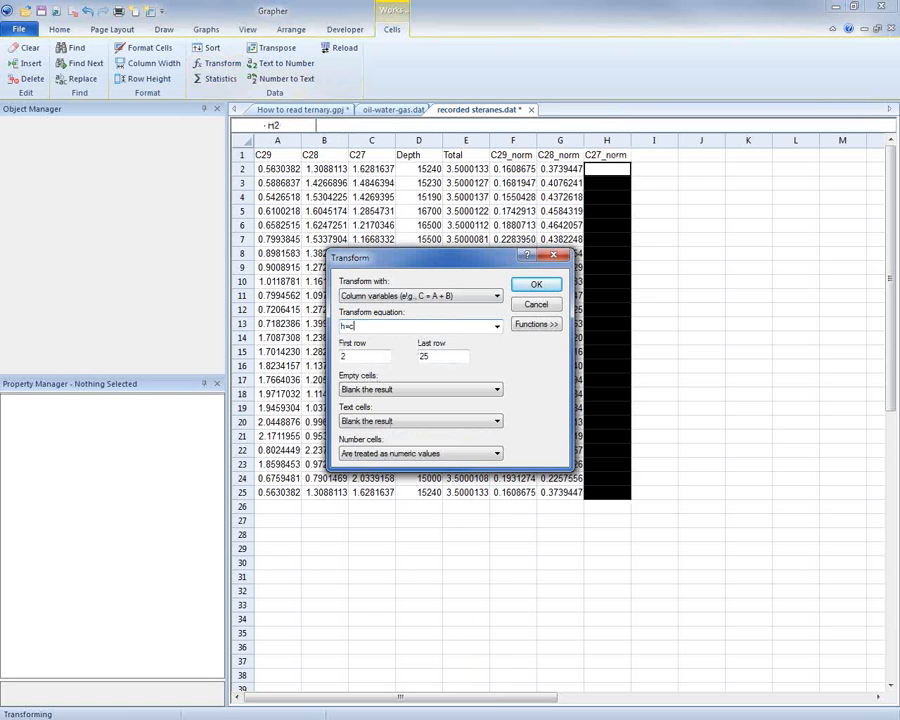
text(/e)
click(546, 285)
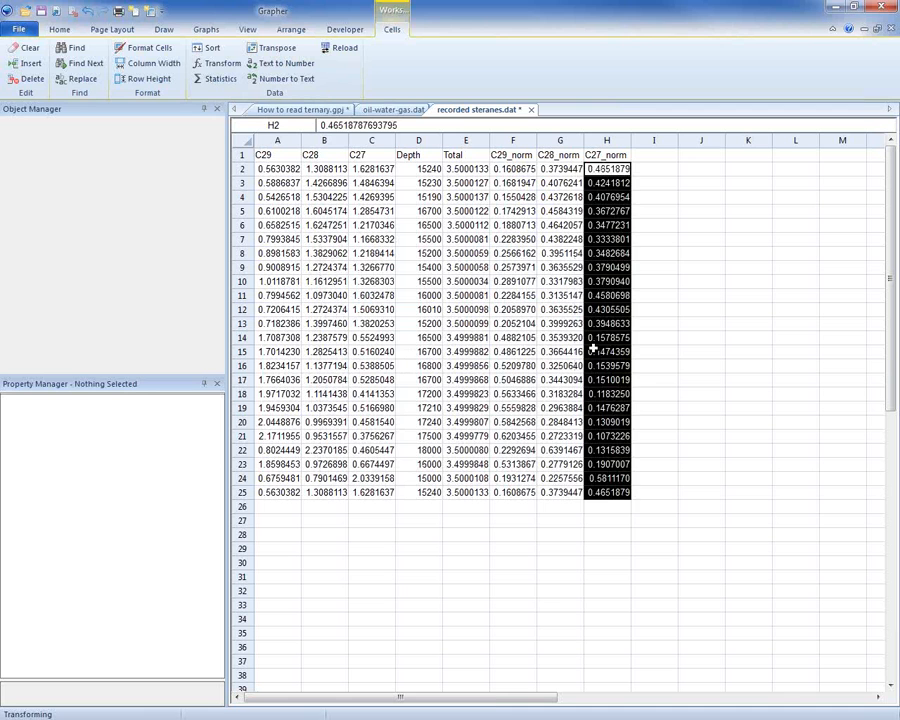
Step: Enter the header Total in cell I1, beside the three normalized columns
click(524, 170)
drag(524, 170, 585, 170)
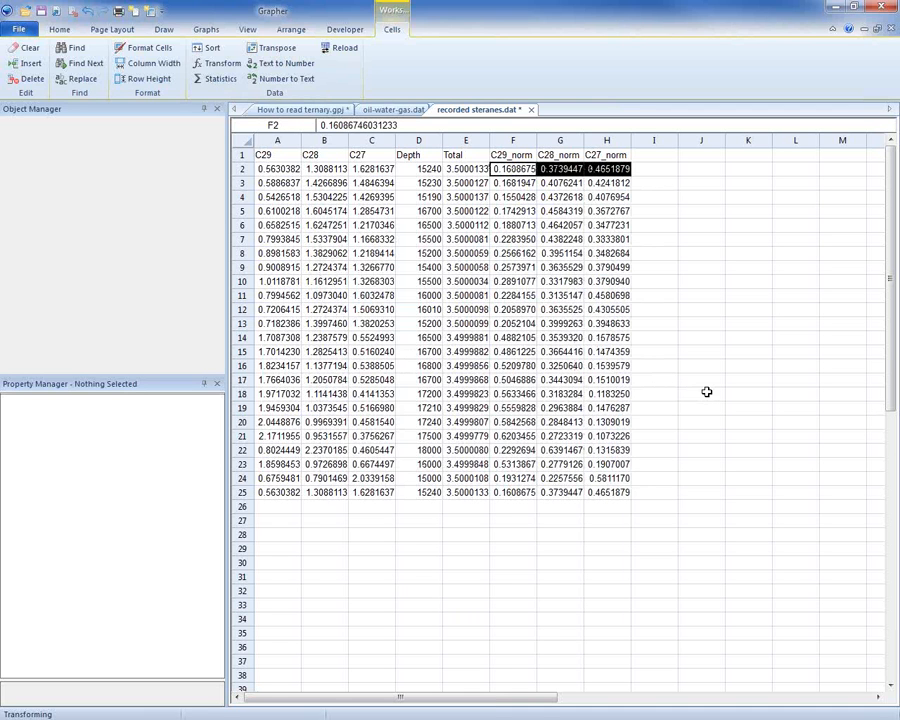
click(660, 155)
text(Total)
key(Return)
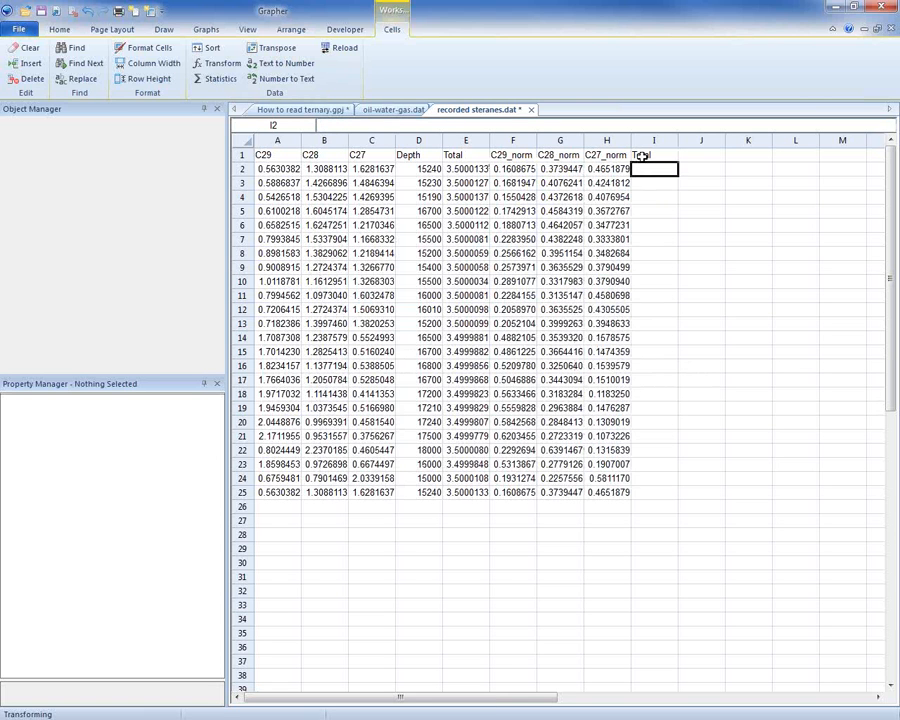
Step: Fill the second Total column for rows 2 to 25 with a Transform using the equation i=f+g+h
drag(648, 168, 662, 493)
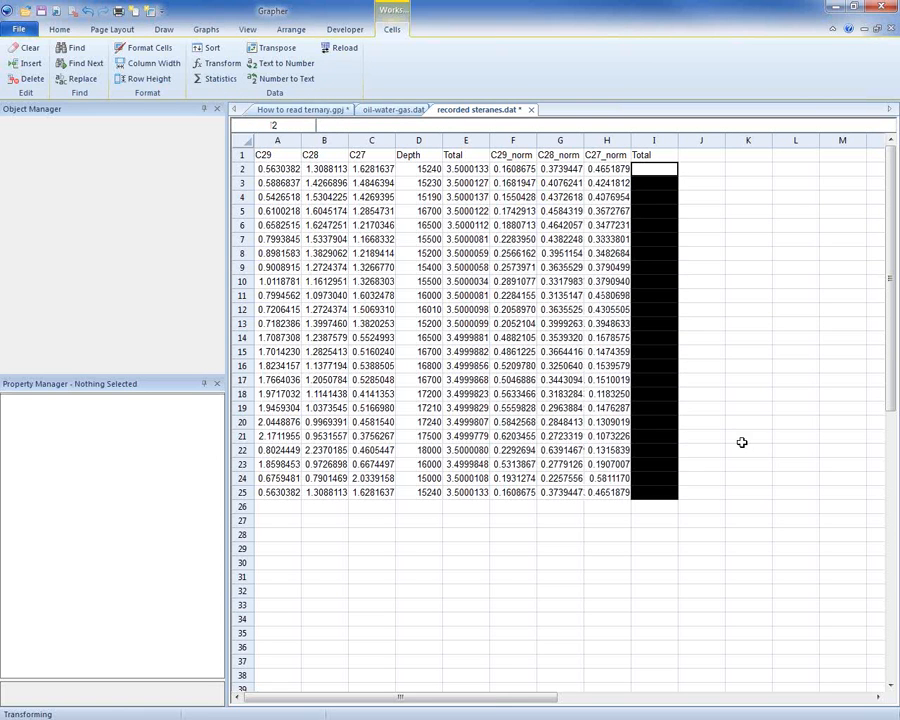
click(205, 63)
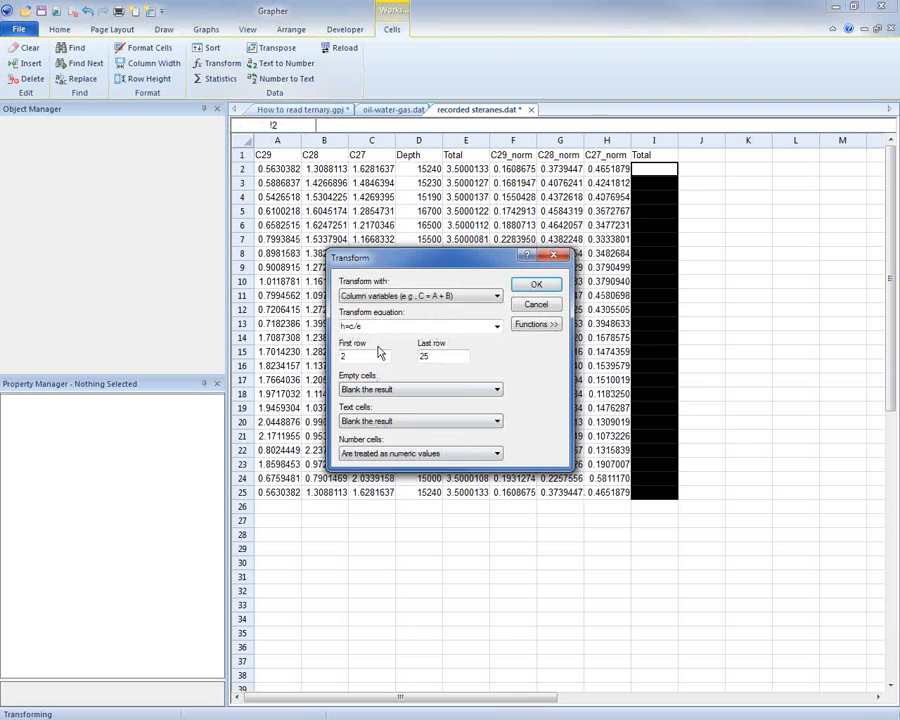
double_click(378, 326)
text((=f_)
key(BackSpace)
text(+g+h)
click(536, 284)
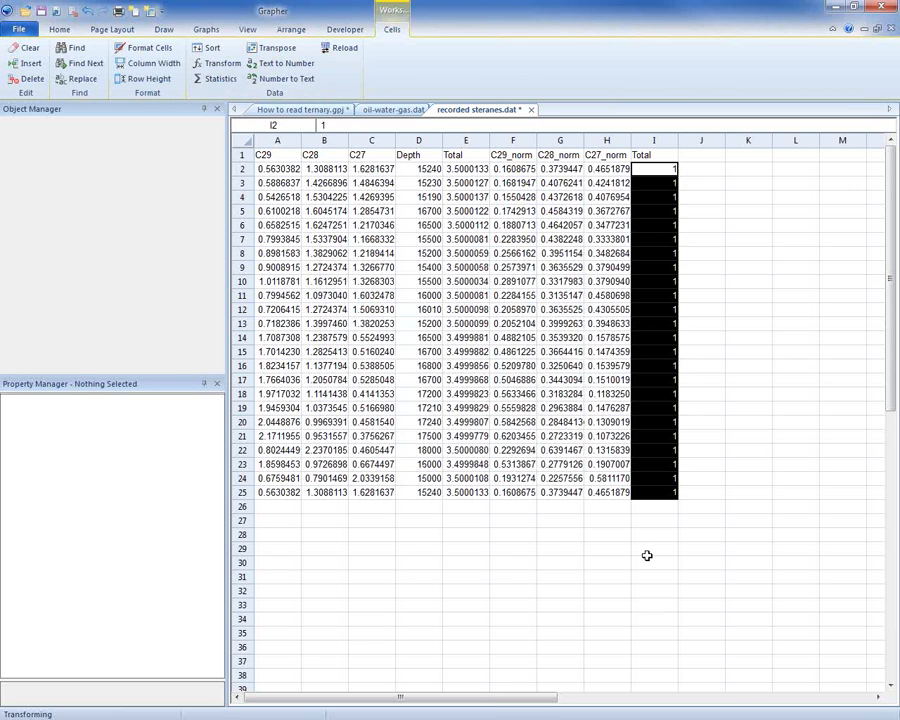
Step: Compare the raw C29, C28 and C27 columns with the three normalized columns
click(500, 168)
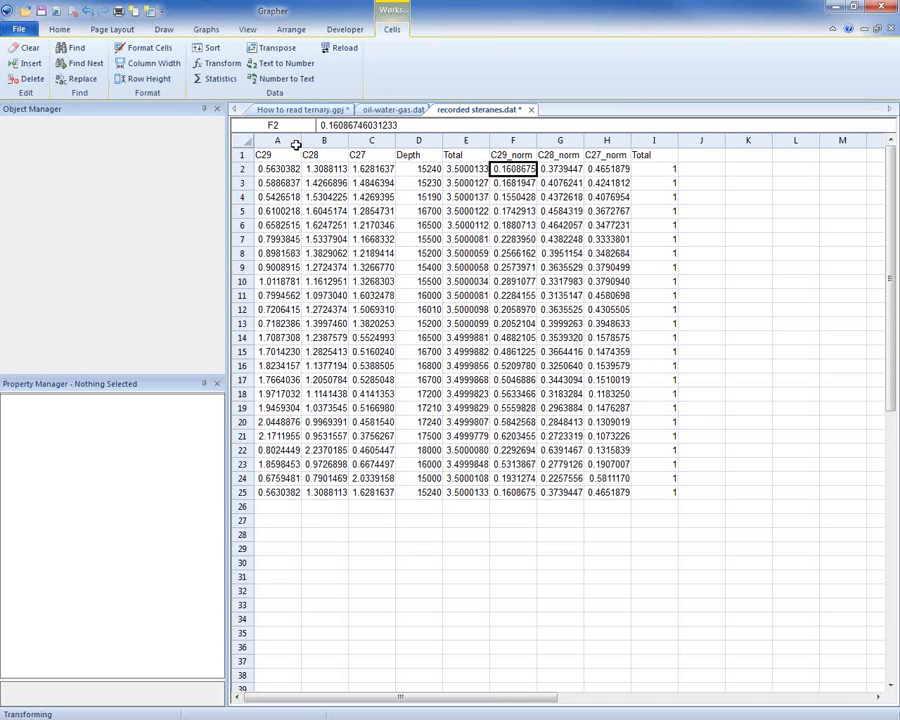
drag(277, 140, 376, 142)
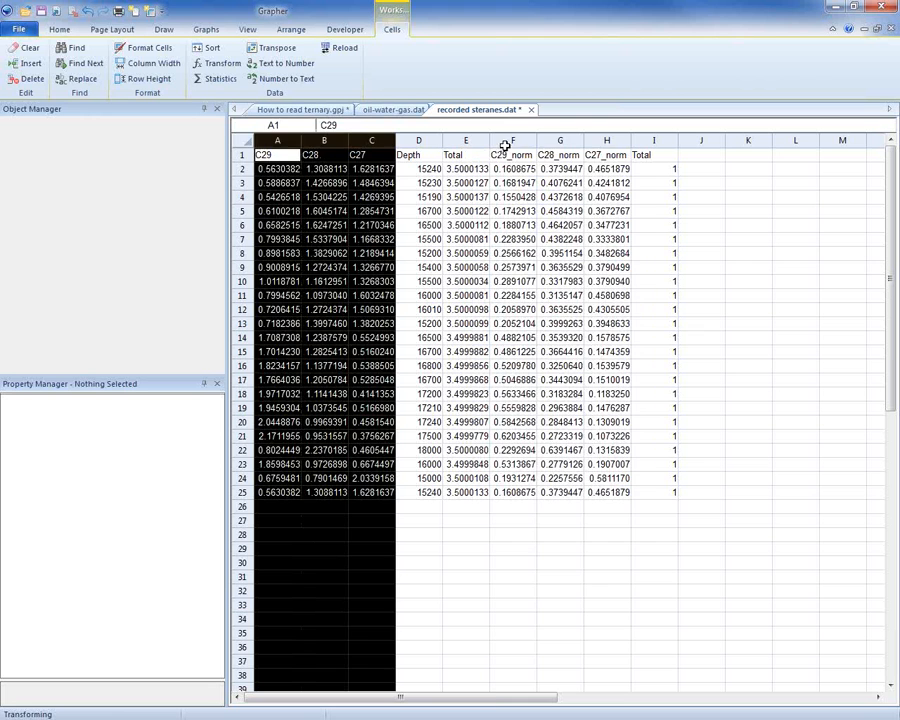
drag(508, 140, 596, 141)
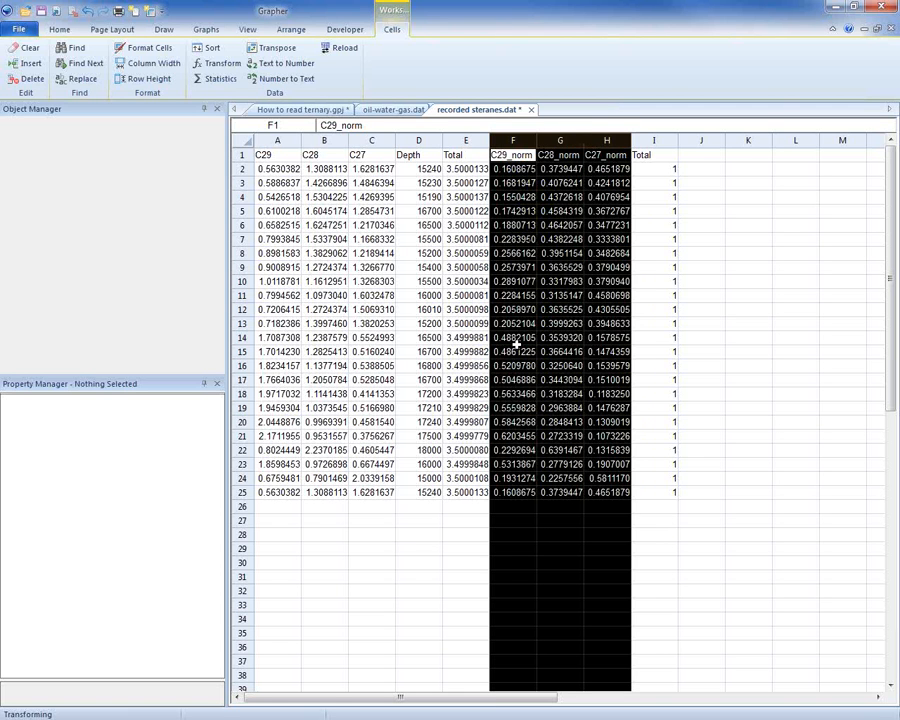
click(394, 395)
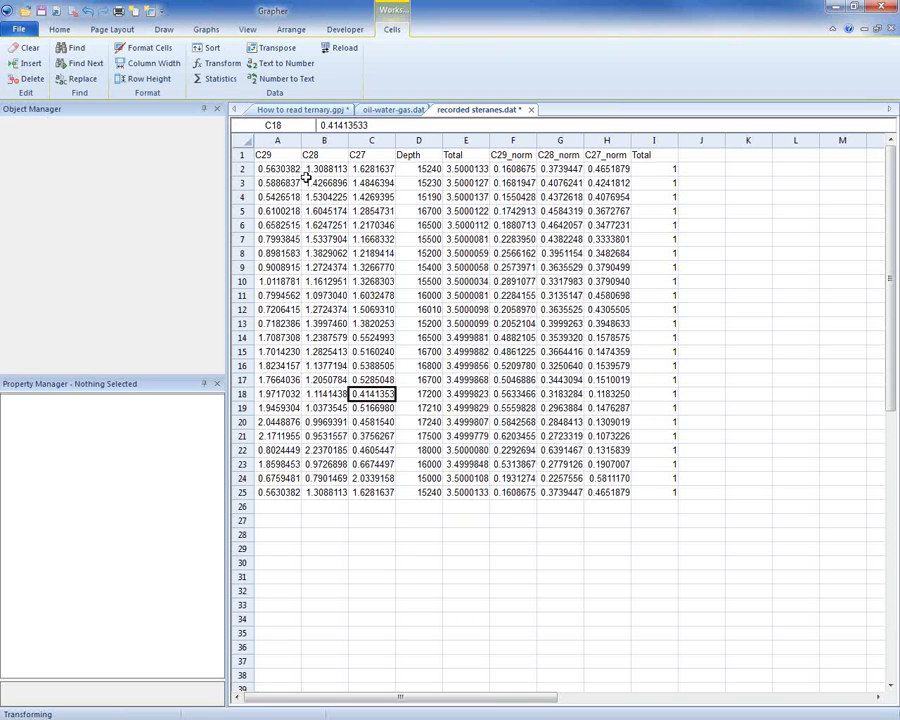
Step: Create a ternary scatter plot from the Oil, Water and Free Gas columns of the oil-water-gas.dat worksheet
click(373, 113)
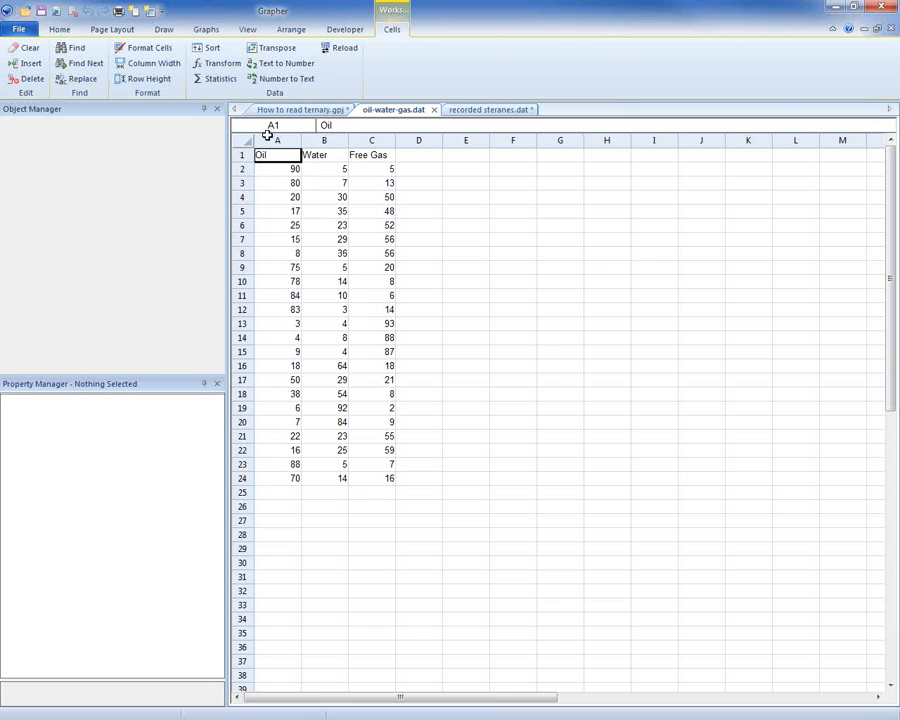
drag(277, 139, 370, 139)
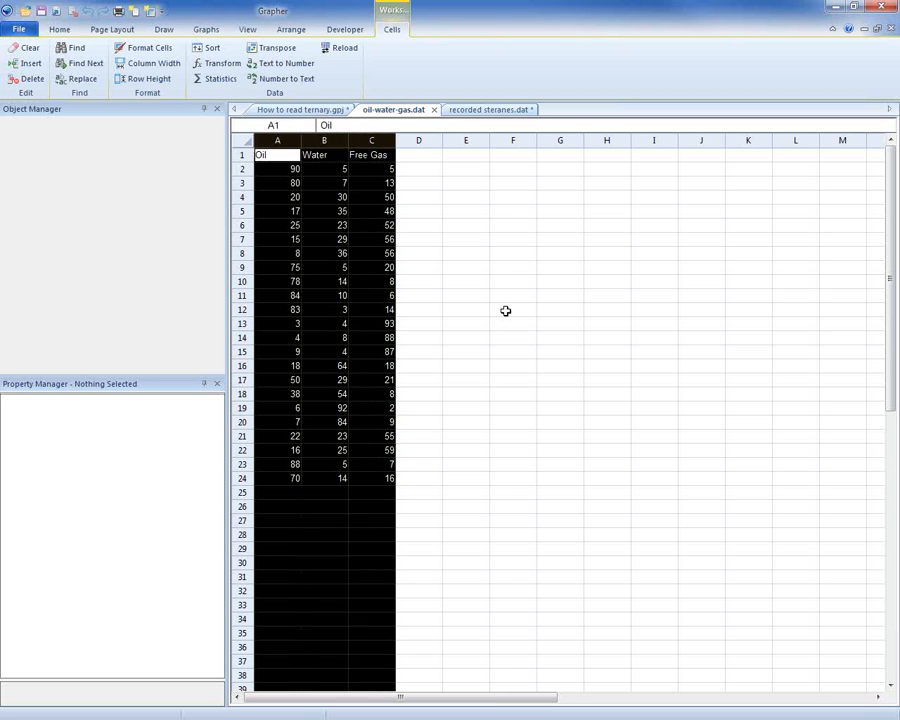
click(205, 30)
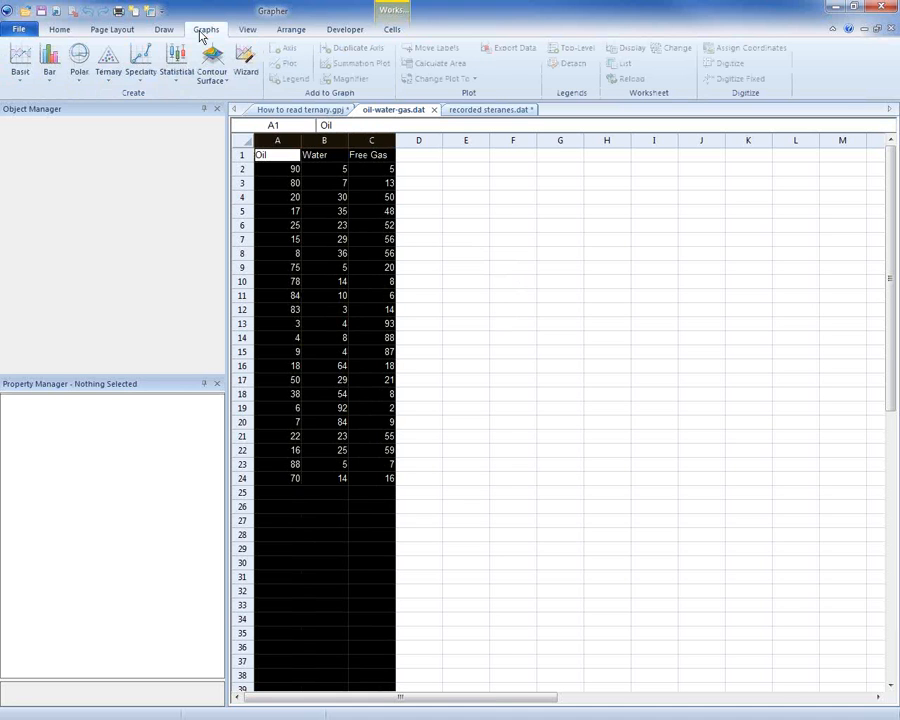
click(110, 78)
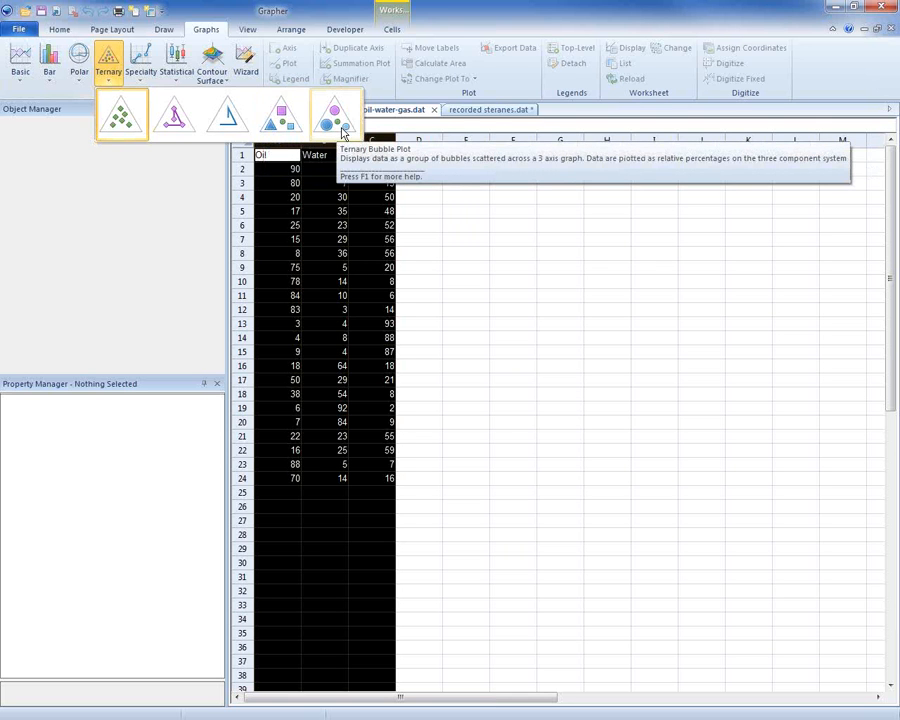
click(120, 118)
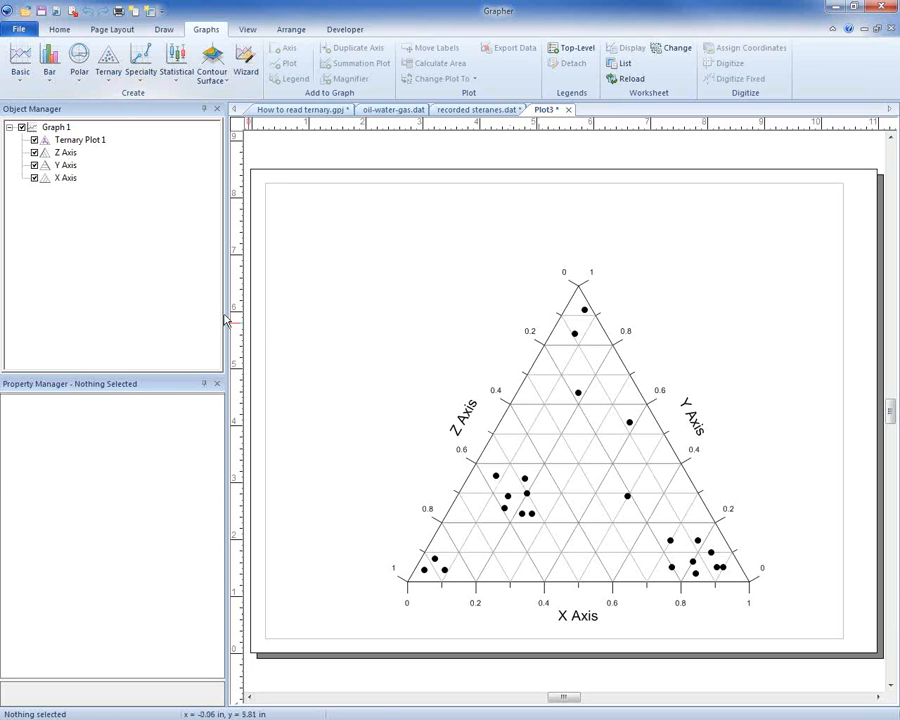
Step: Reassign the ternary plot's columns: X to Column B: Water, Y to Column C: Free Gas and Z to Column A: Oil
click(72, 141)
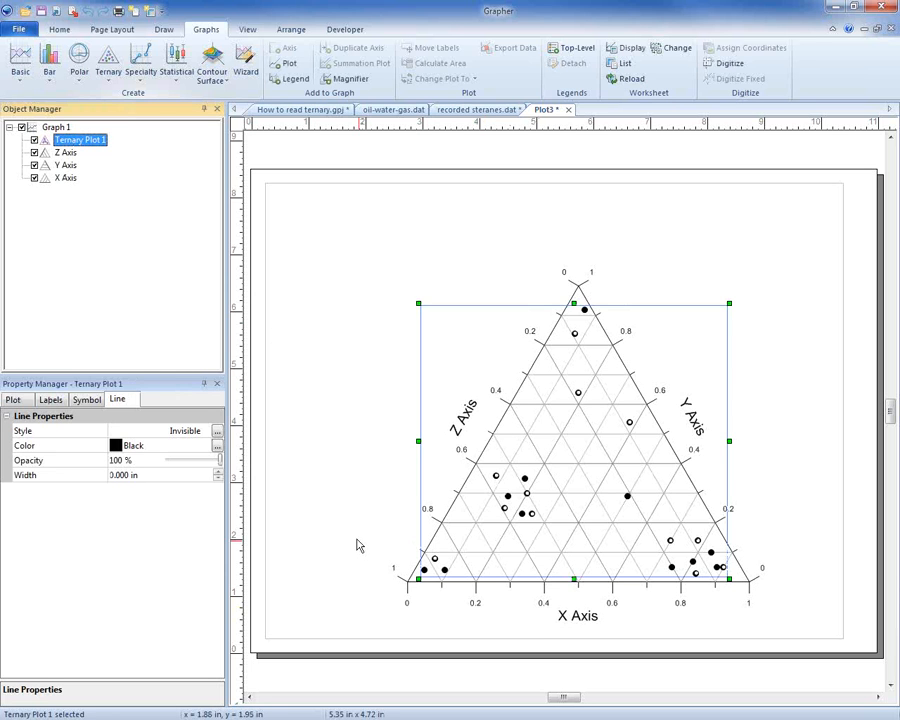
click(13, 399)
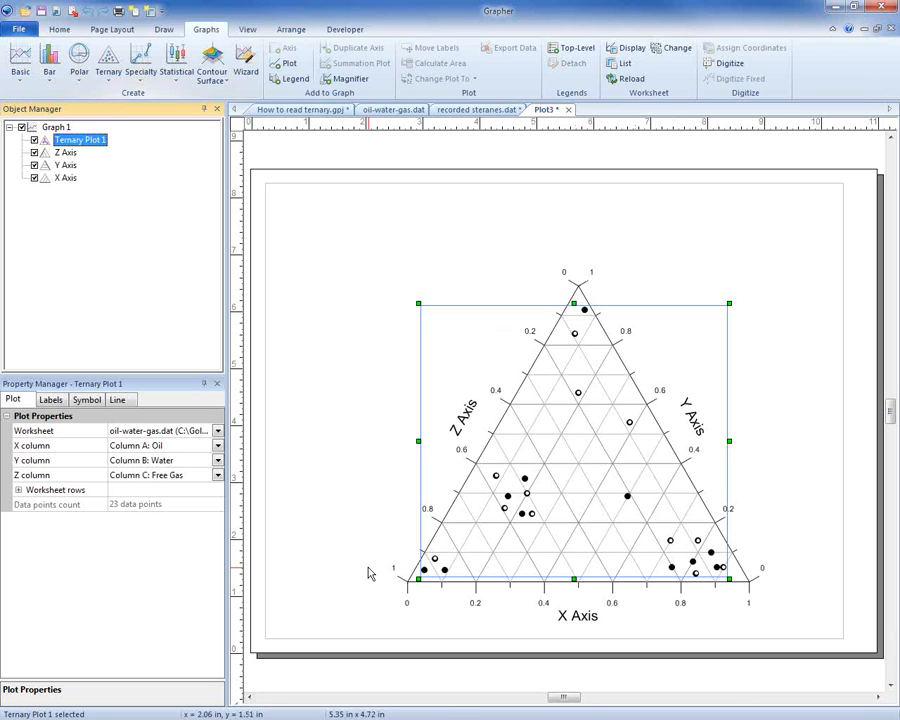
click(168, 447)
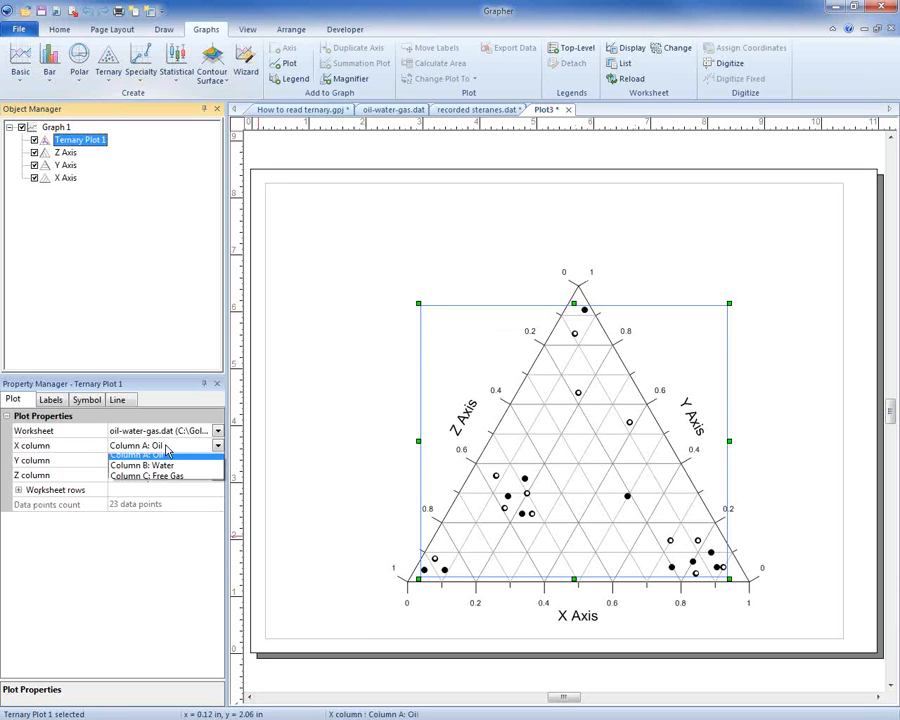
click(168, 471)
click(216, 460)
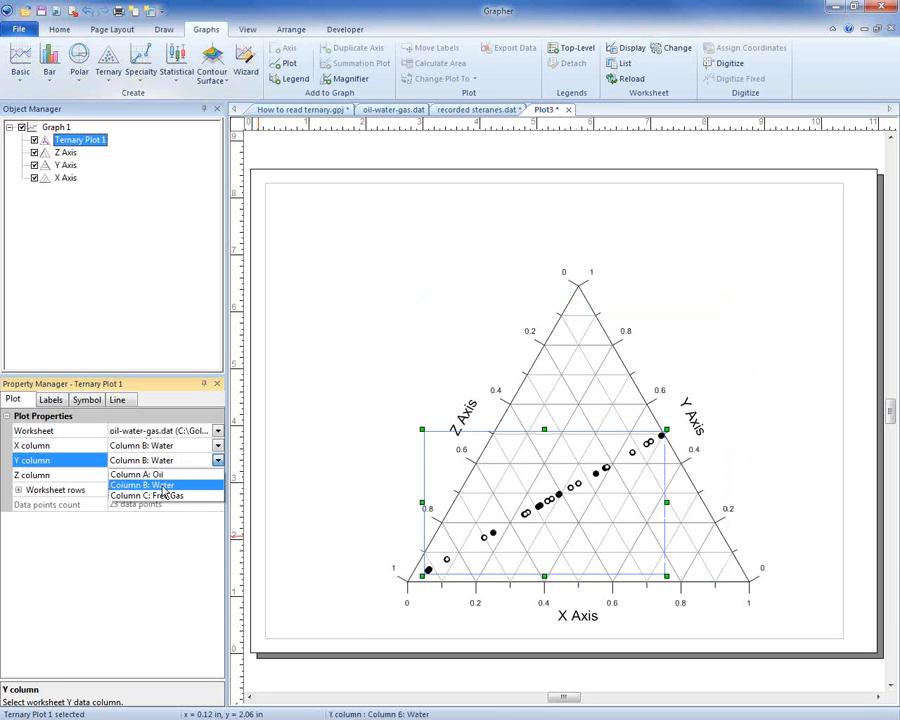
click(166, 496)
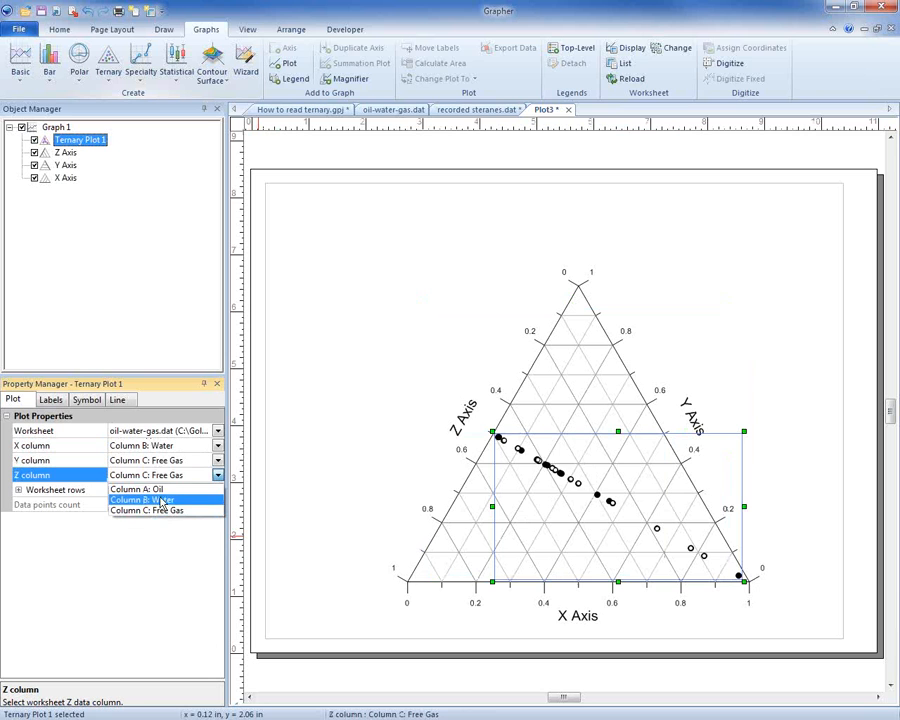
click(148, 489)
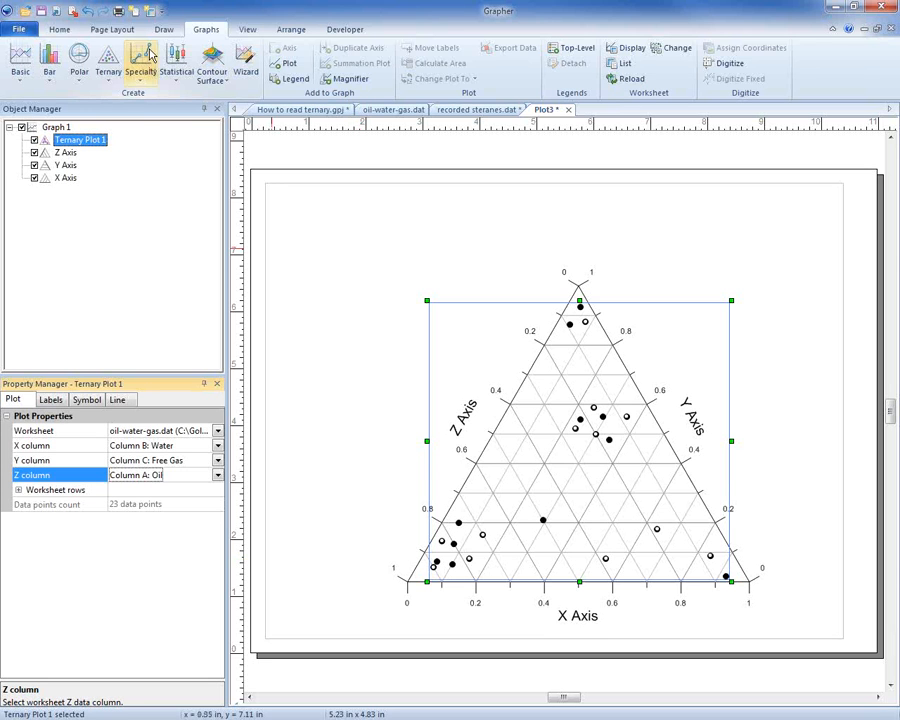
Step: Create a ternary class plot in a new plot document from the worksheet ternary class plot.xlsx
click(17, 28)
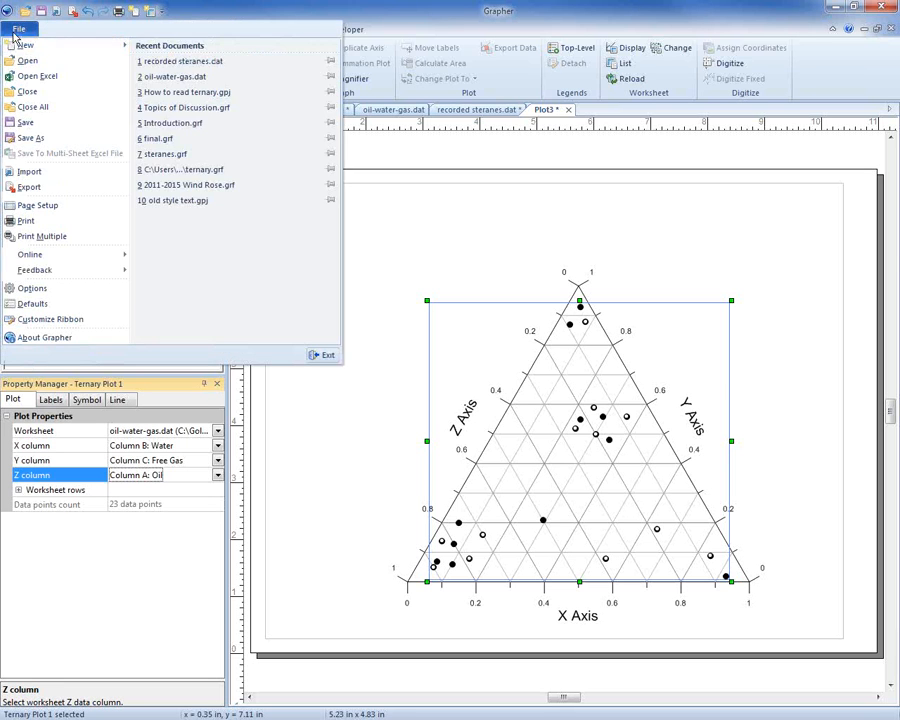
mouse_move(15, 46)
click(157, 46)
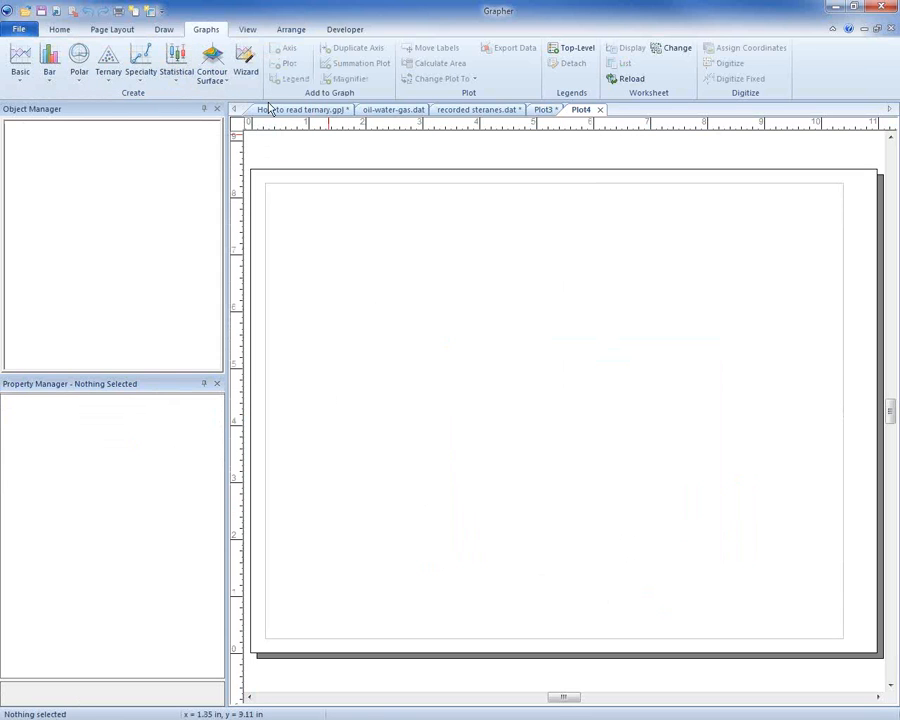
click(110, 90)
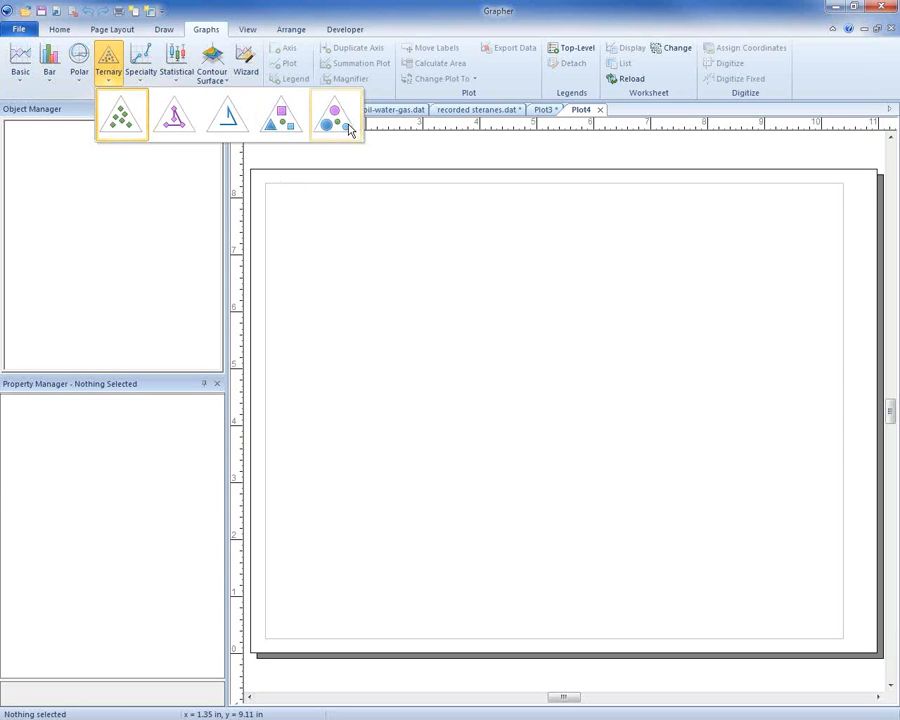
click(293, 124)
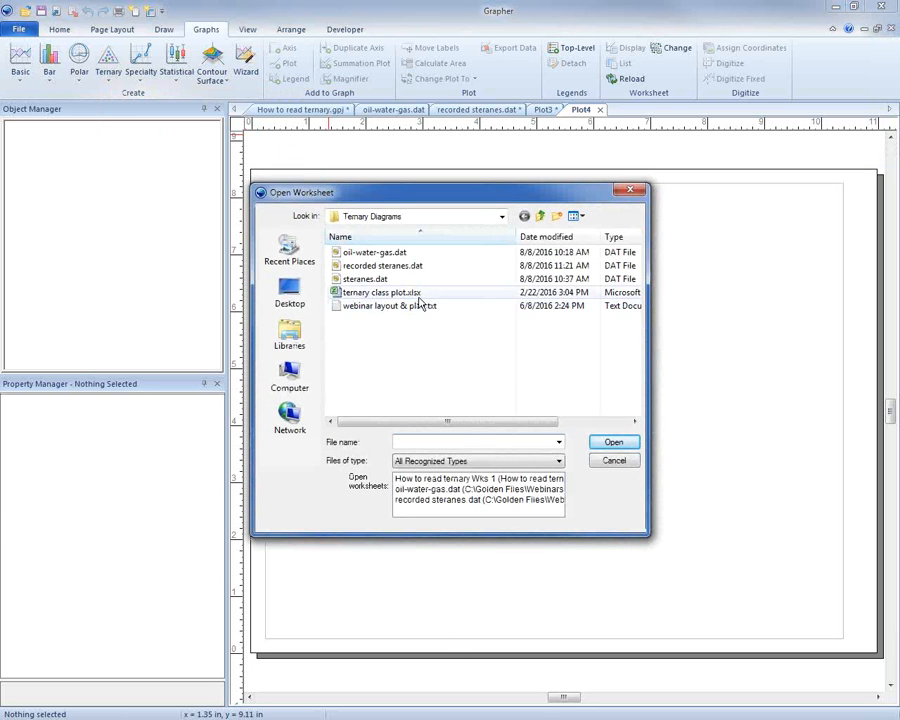
click(419, 294)
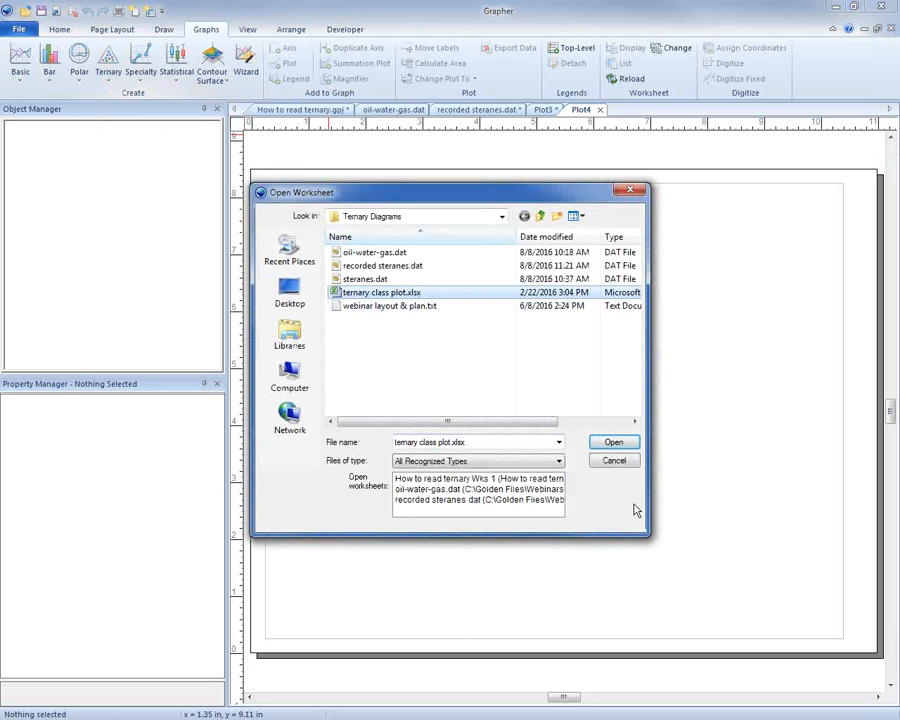
click(614, 443)
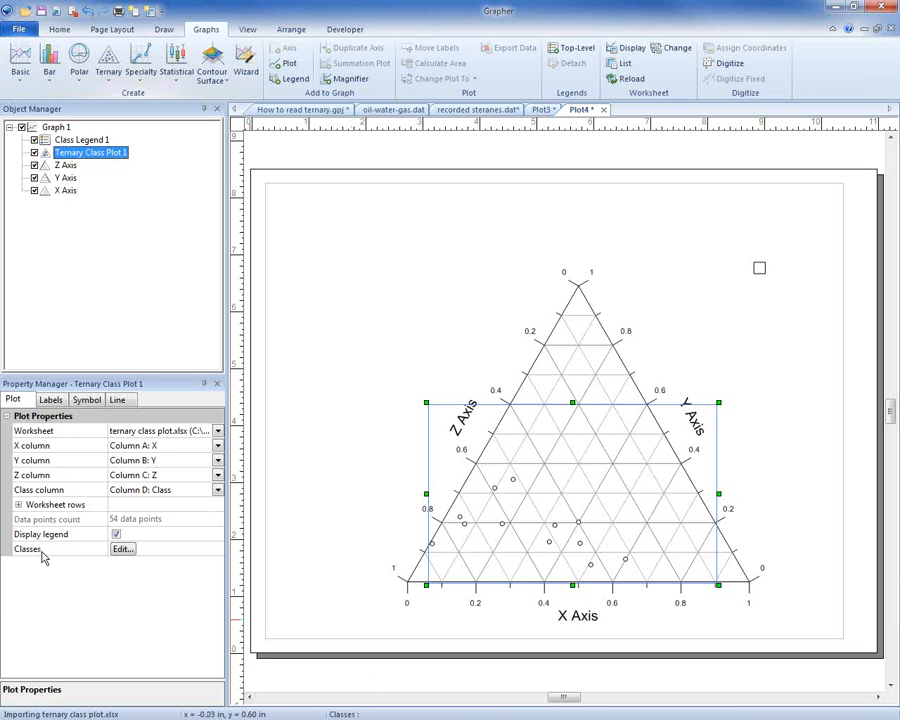
Step: Classify the ternary class plot's points with the Name method and 4 classes
click(122, 550)
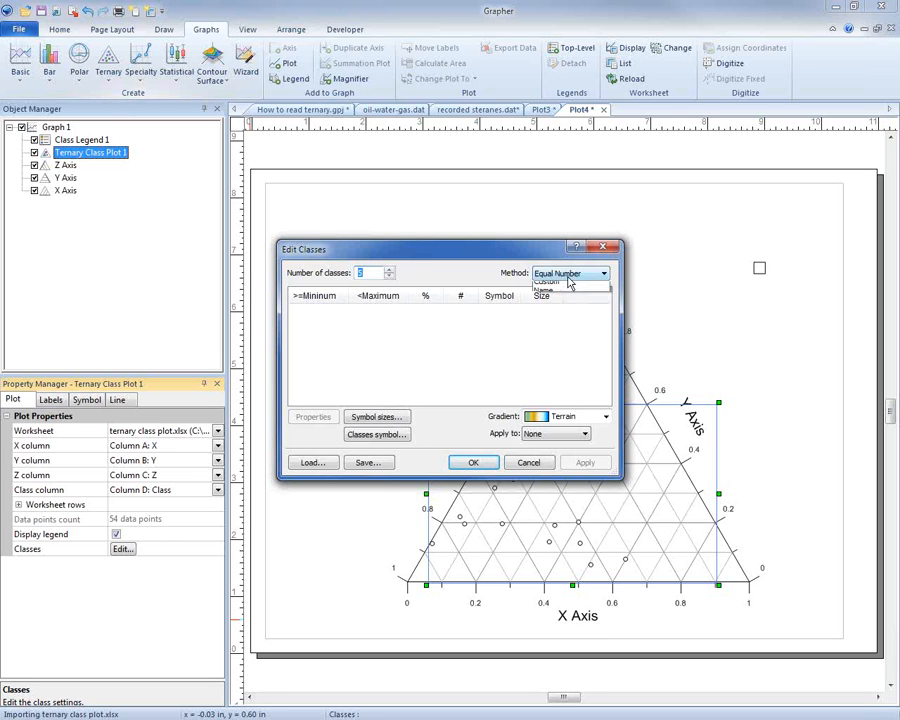
click(568, 275)
click(565, 316)
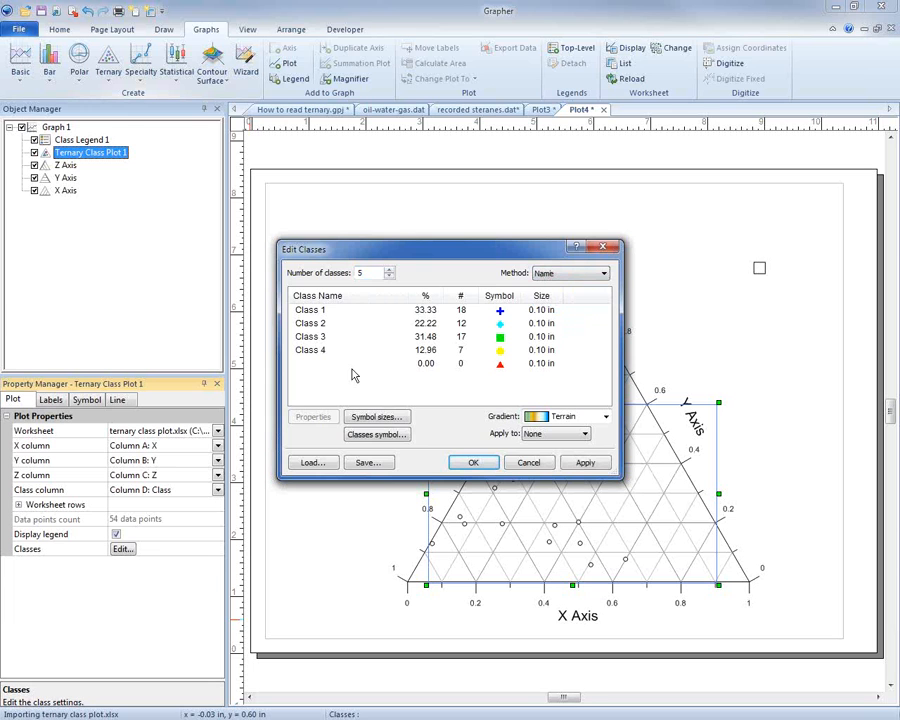
click(389, 277)
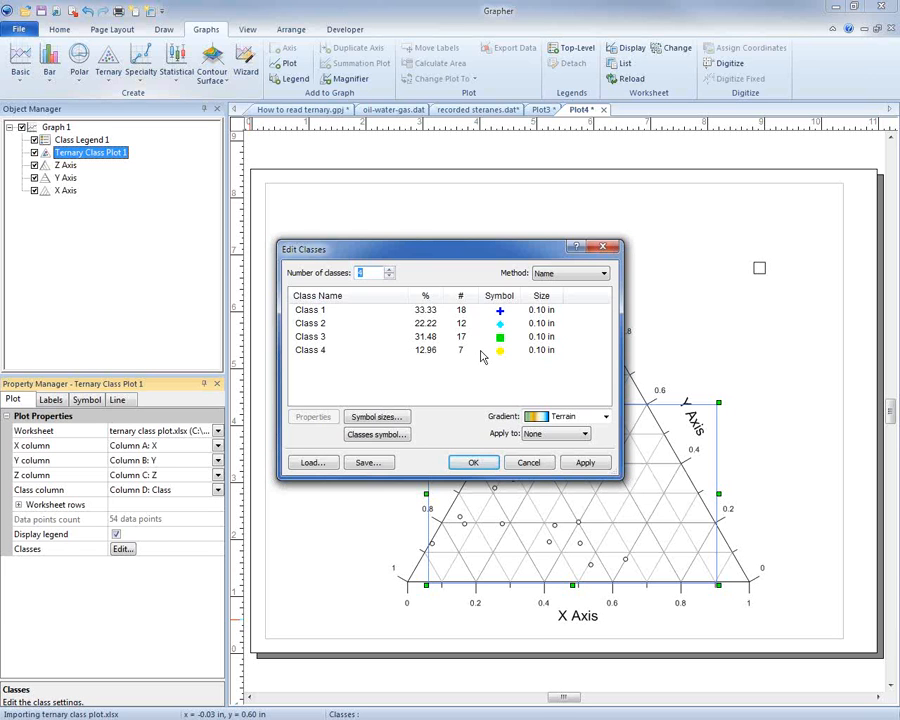
click(470, 461)
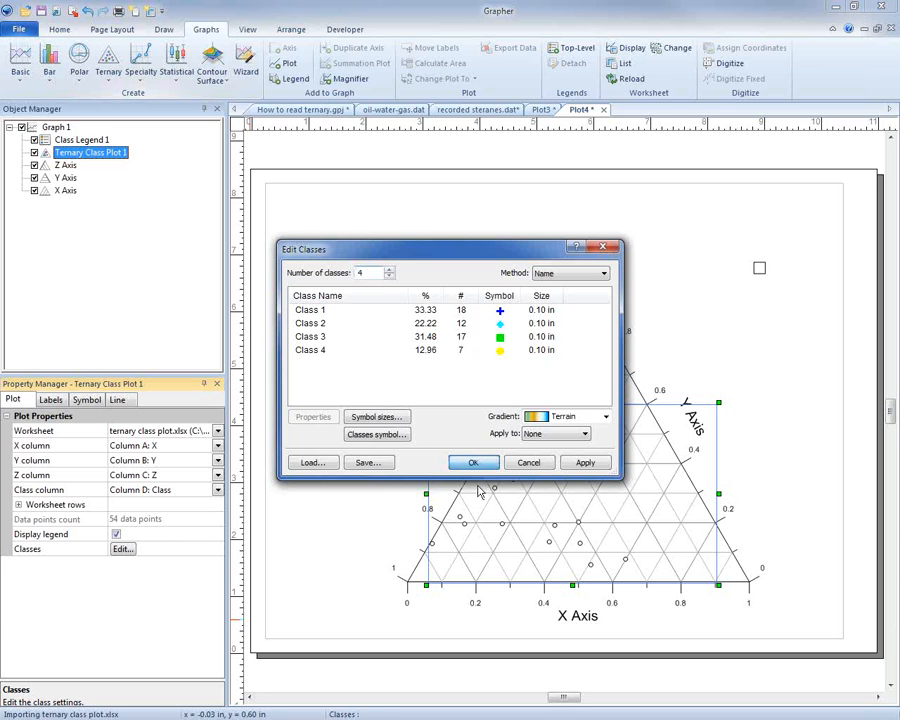
click(664, 642)
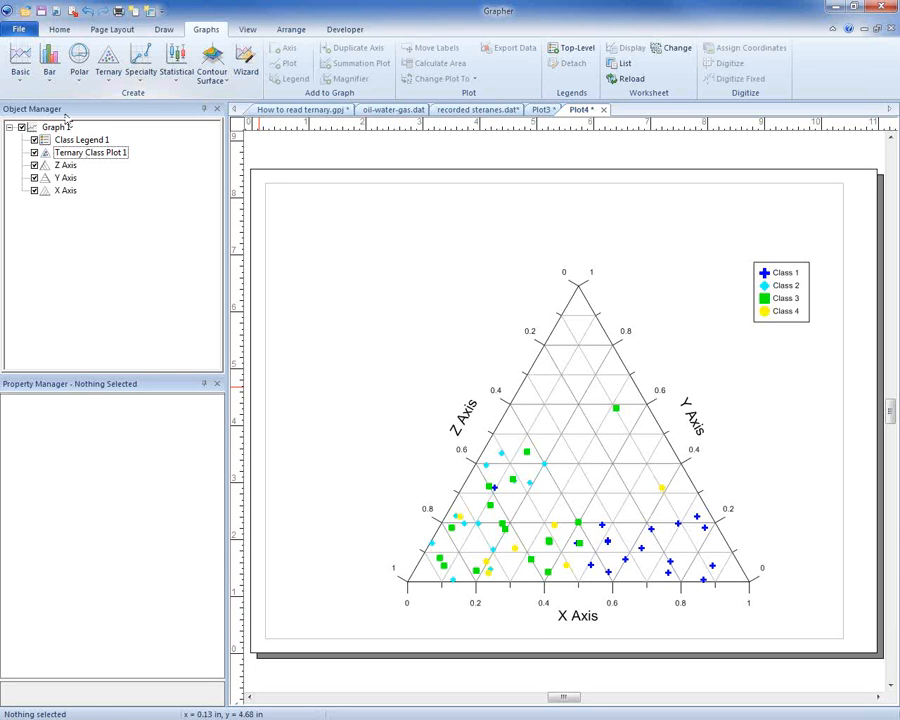
Step: Add a Ternary Plot to the class plot's graph using the oil-water-gas.dat worksheet
click(75, 152)
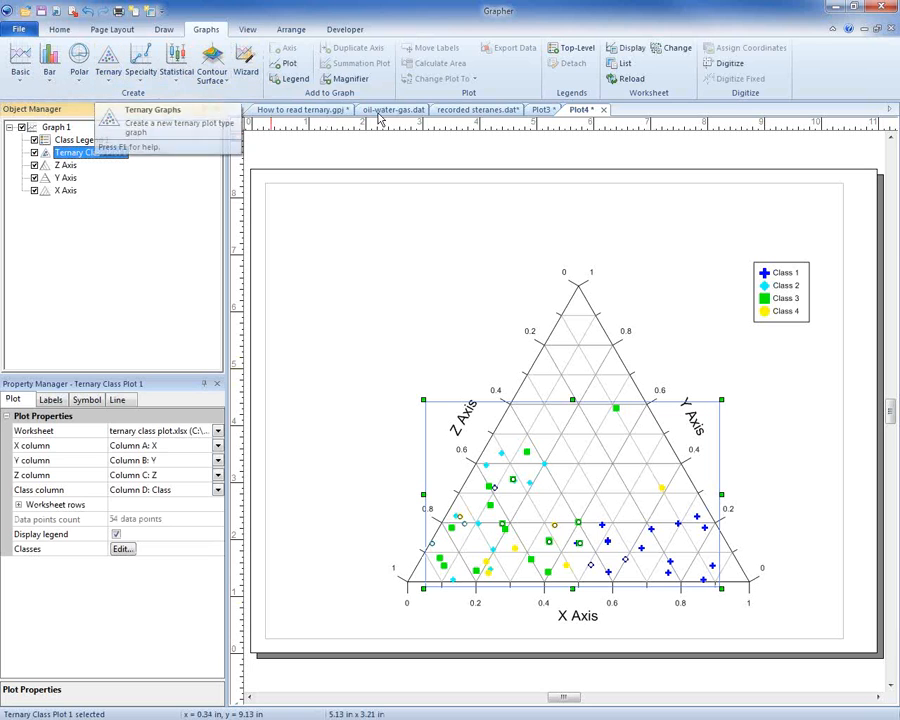
click(296, 73)
drag(432, 176, 432, 232)
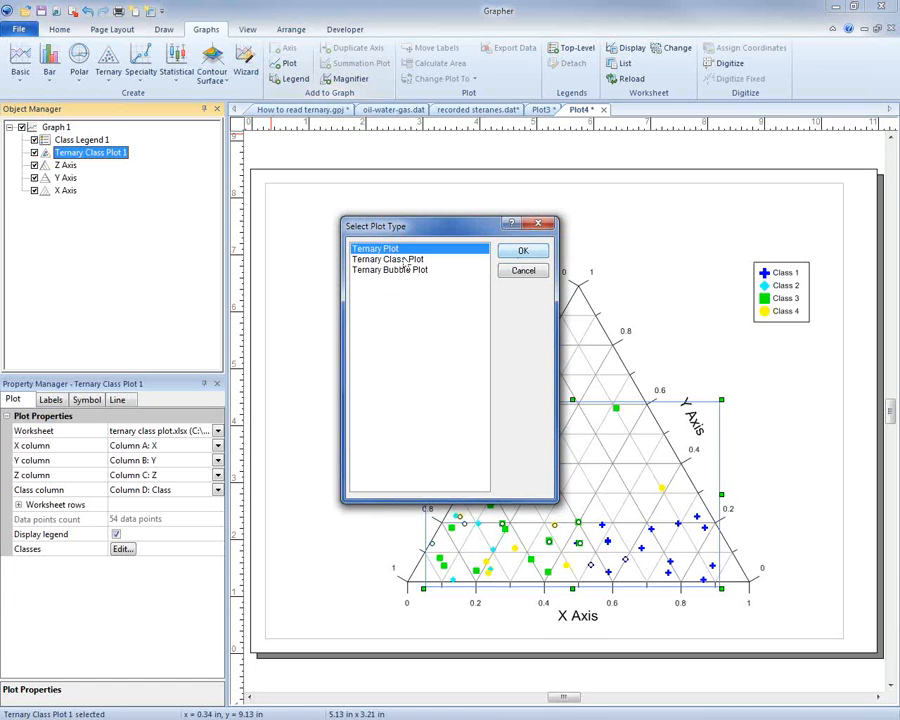
click(524, 252)
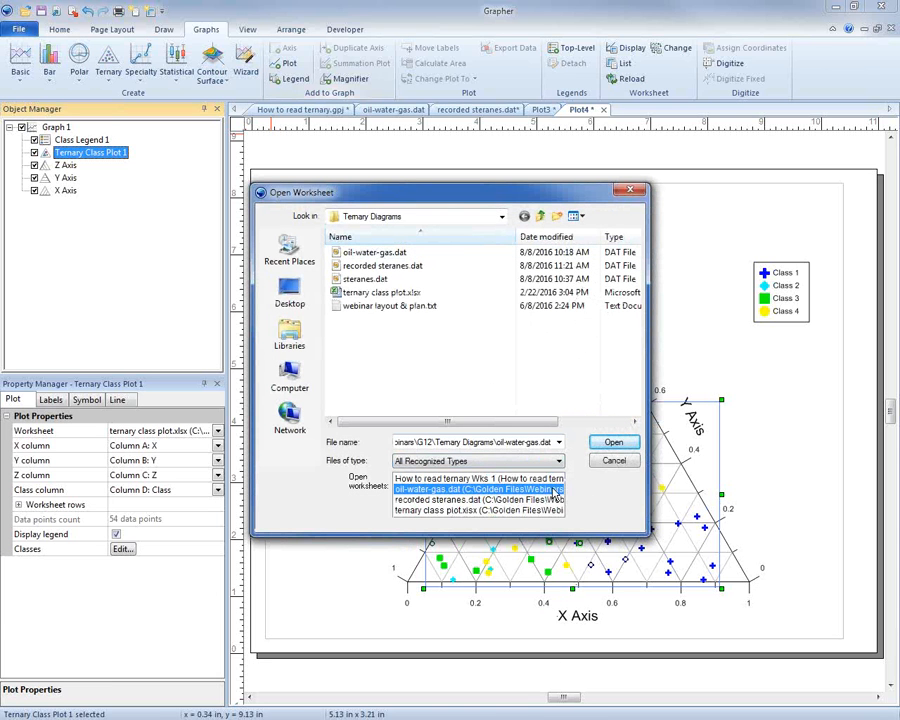
click(613, 443)
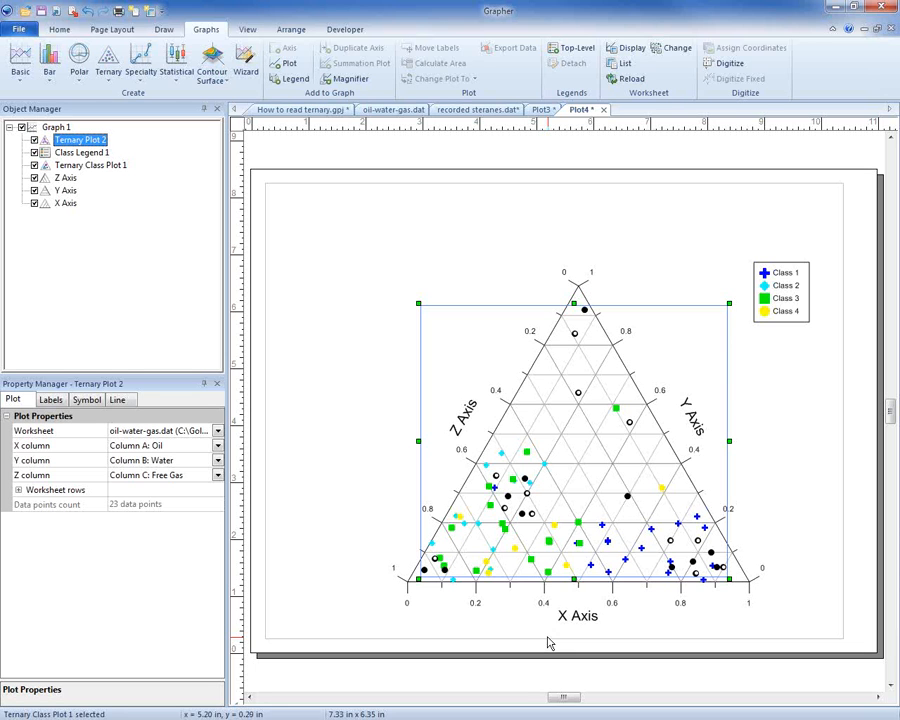
Step: Switch to the Plot3 document and change the X axis title to "Water"
click(541, 109)
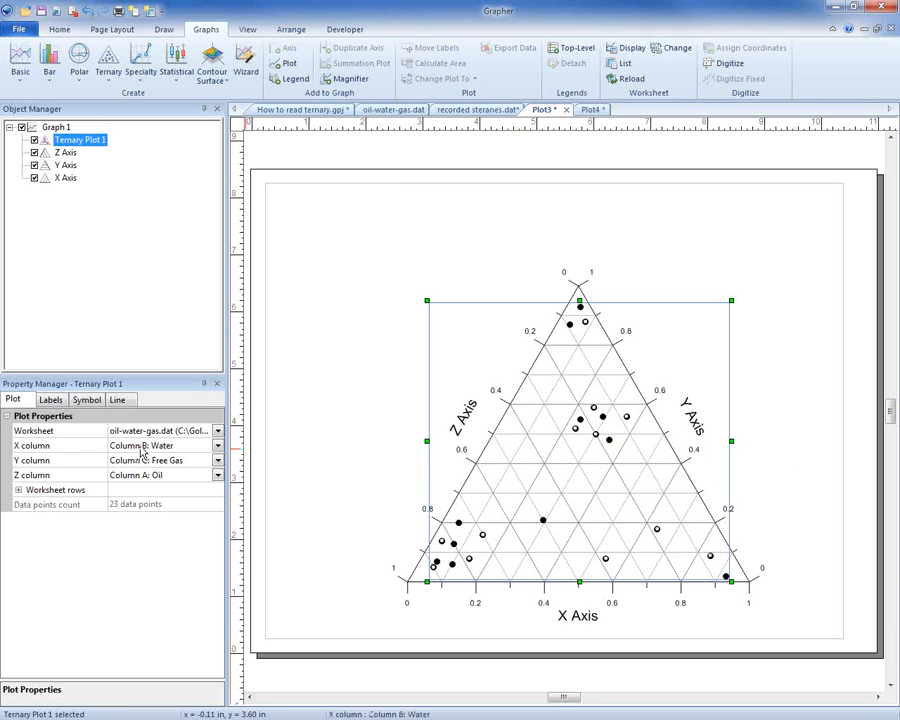
click(66, 179)
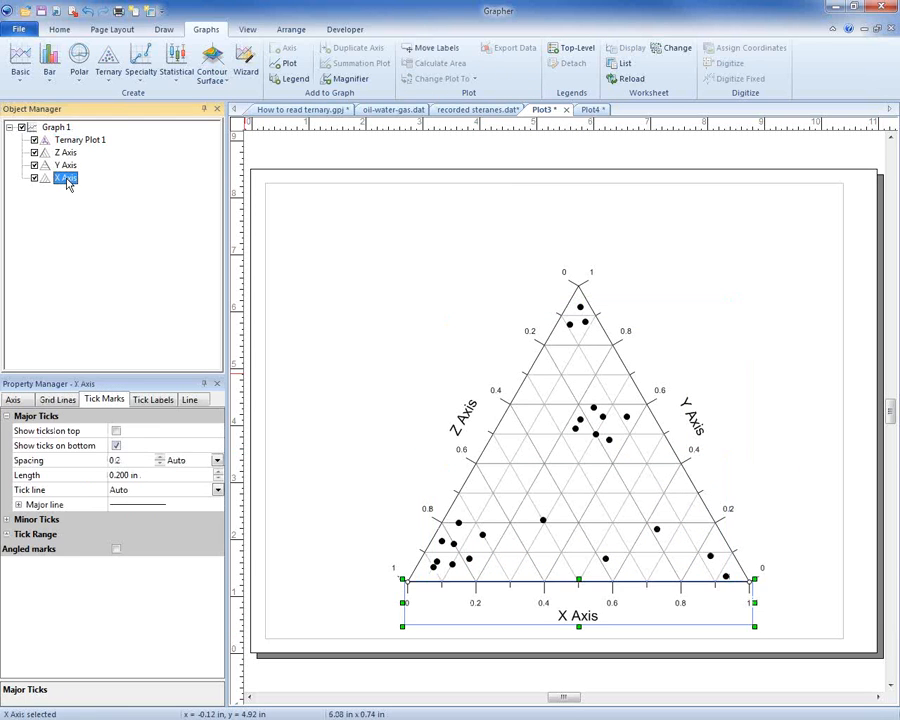
click(24, 401)
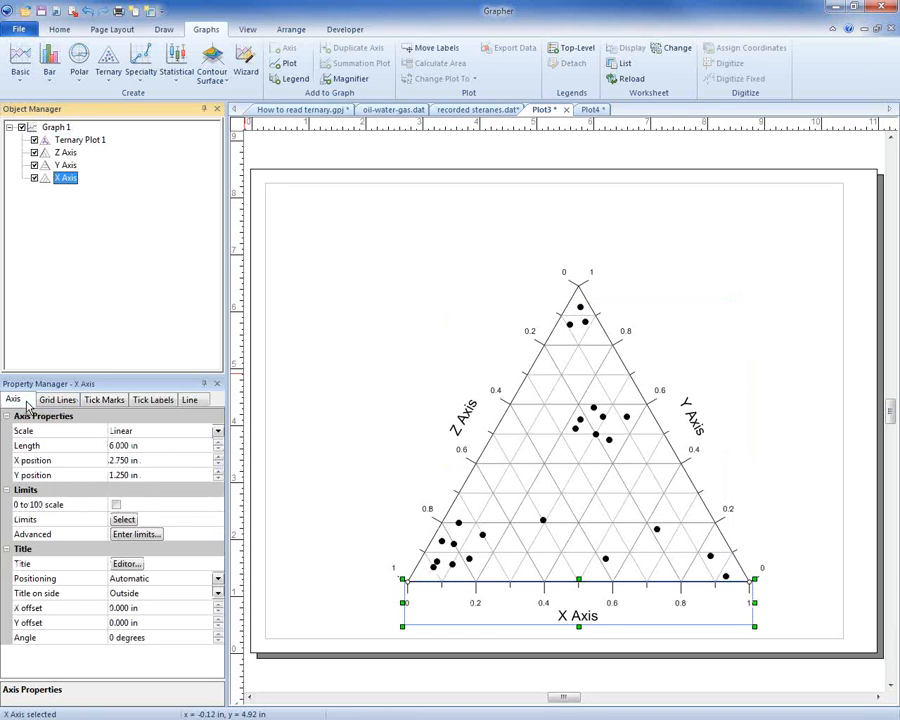
click(127, 564)
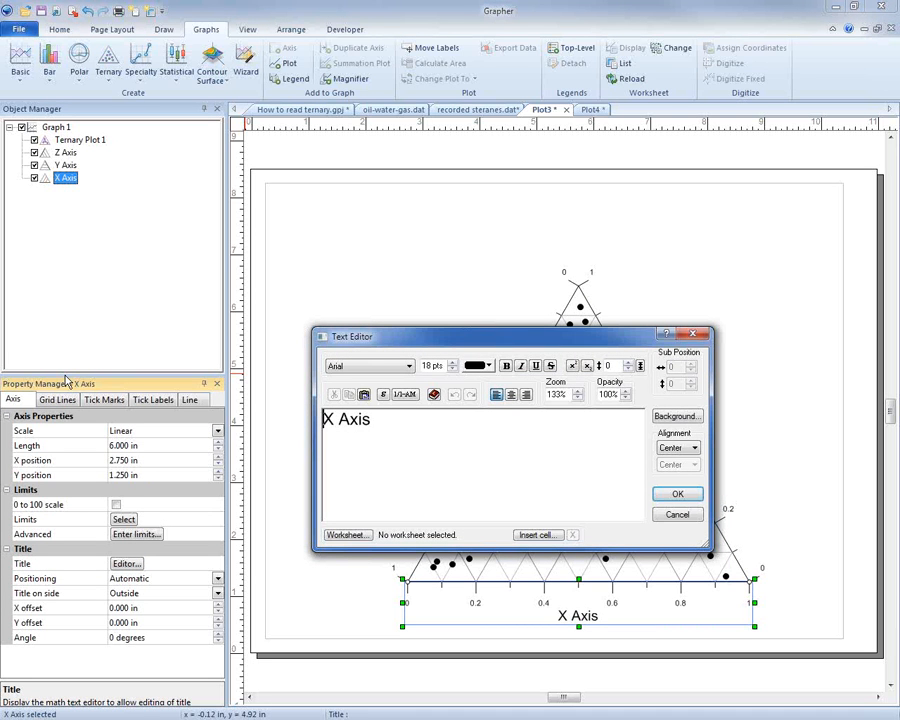
key(ctrl+a)
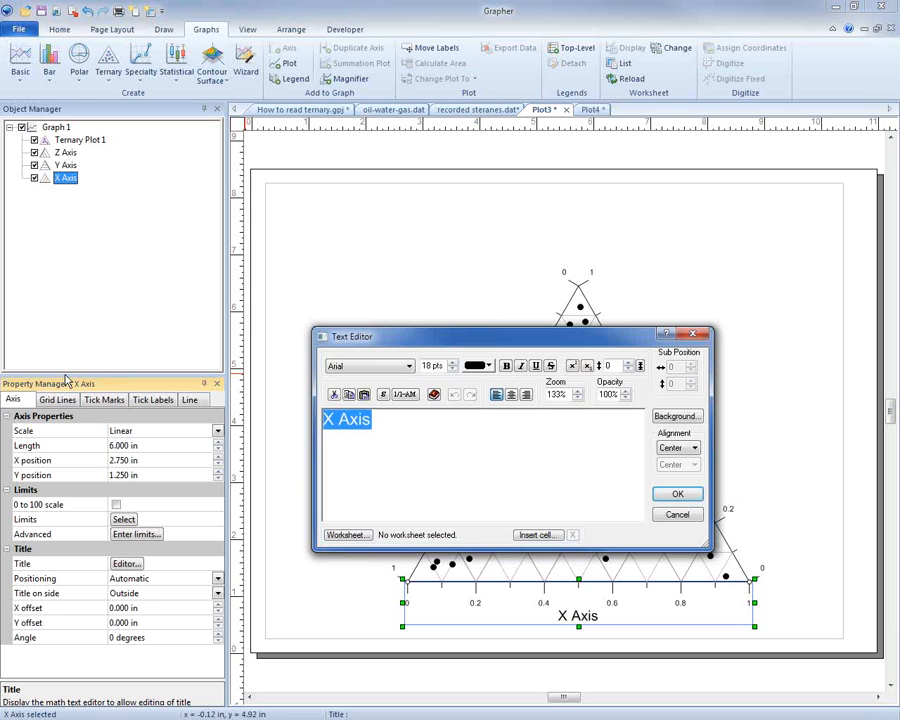
text(Water)
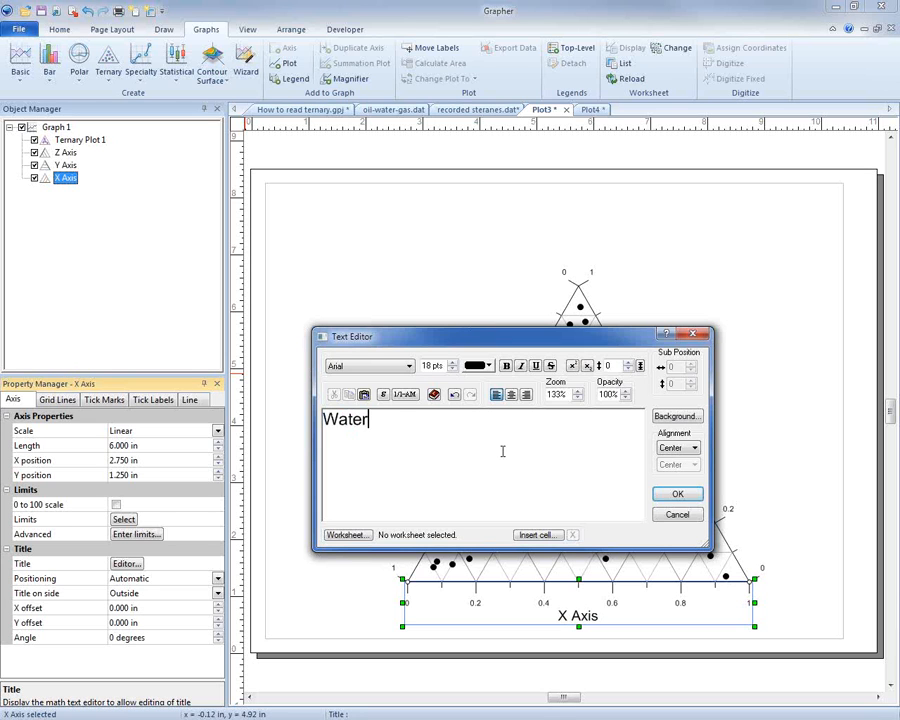
click(676, 494)
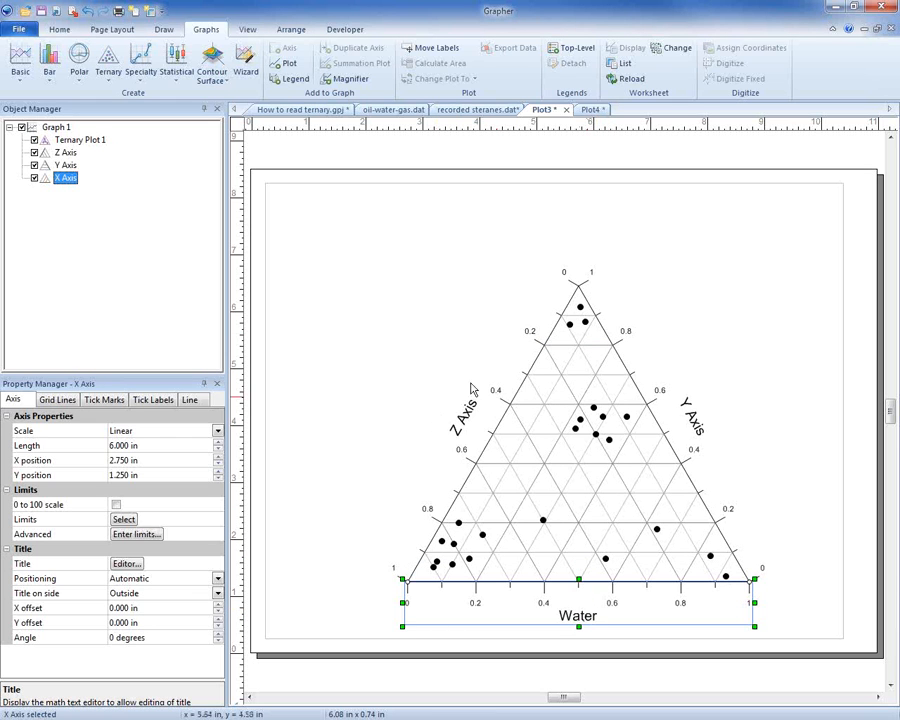
Step: Change the Y axis title to "Free Gas"
click(62, 165)
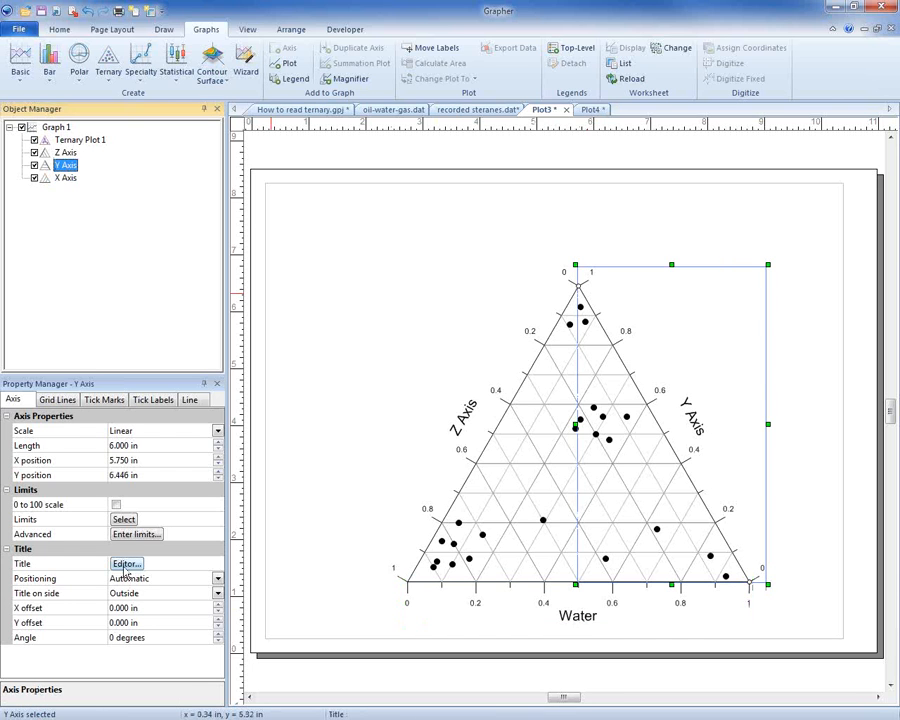
click(127, 564)
text(Gas)
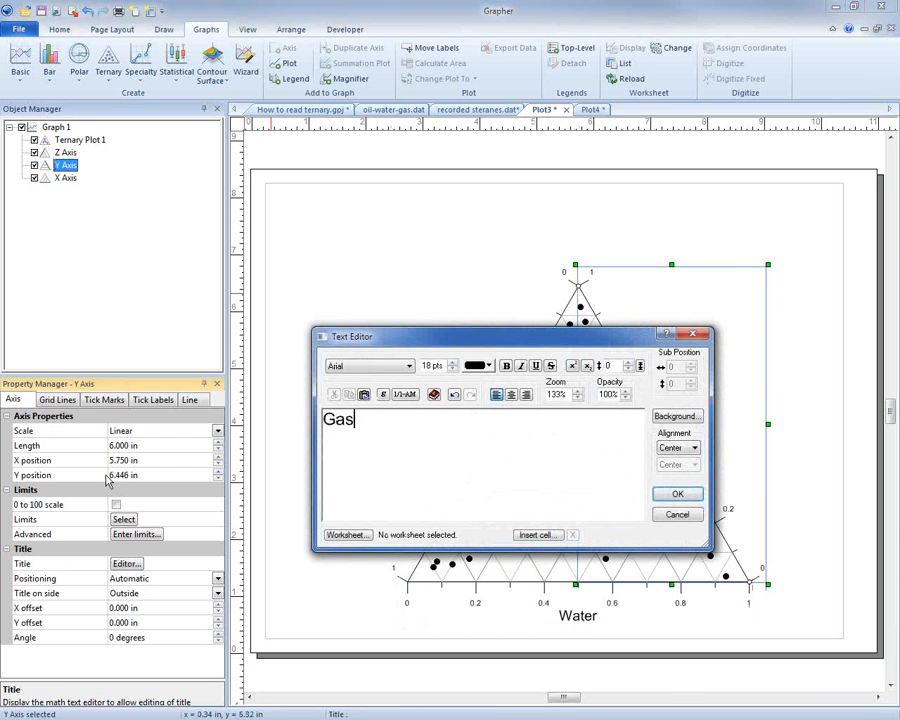
key(Home)
text(Free)
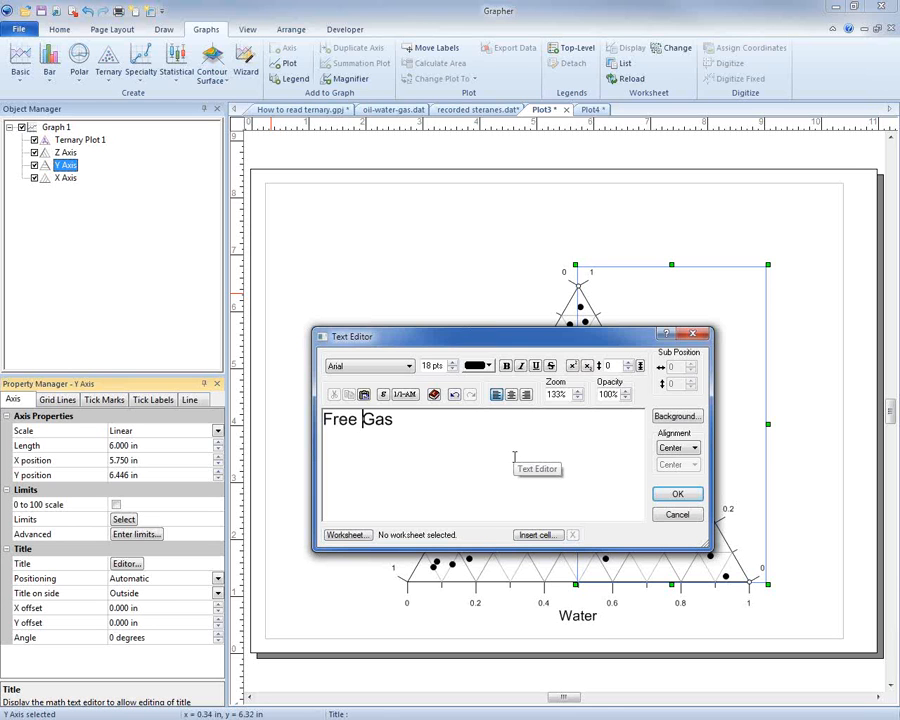
click(675, 495)
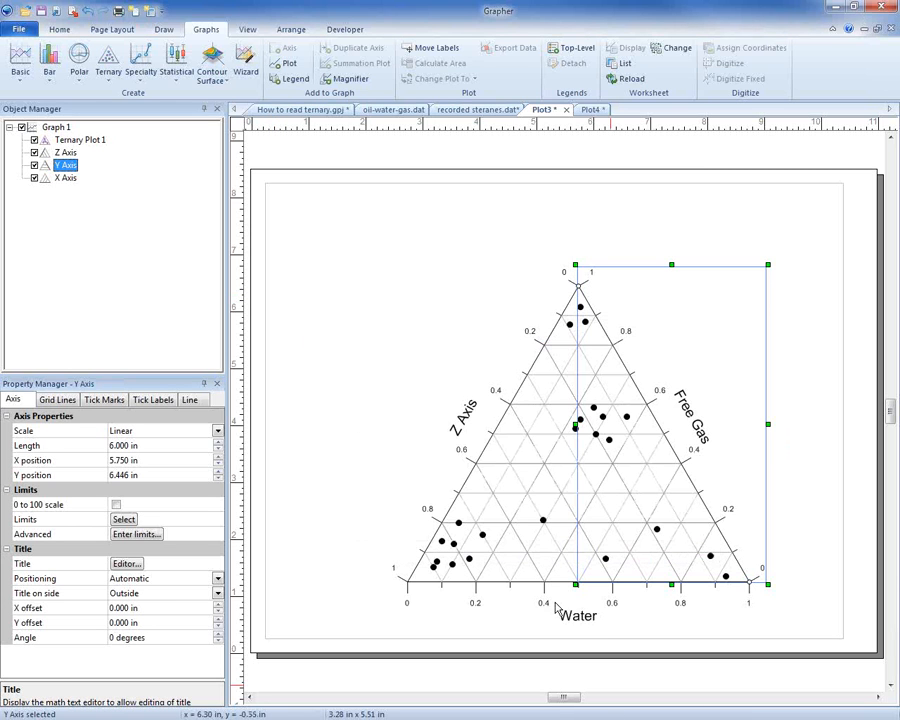
Step: Change the Z axis title to "Oil"
click(468, 455)
click(126, 564)
key(ctrl+a)
text(Oil)
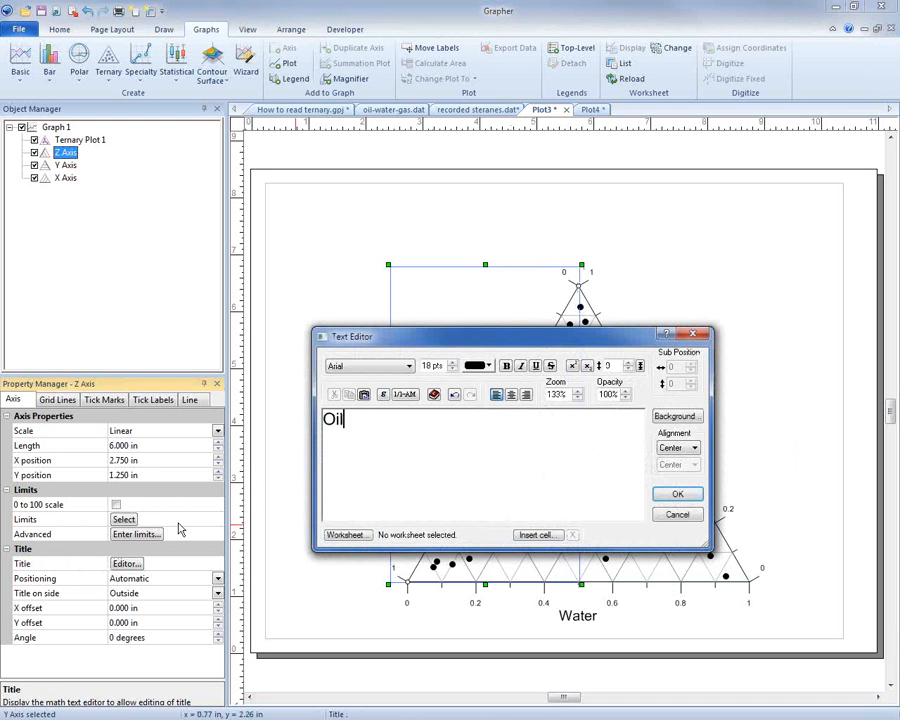
click(677, 494)
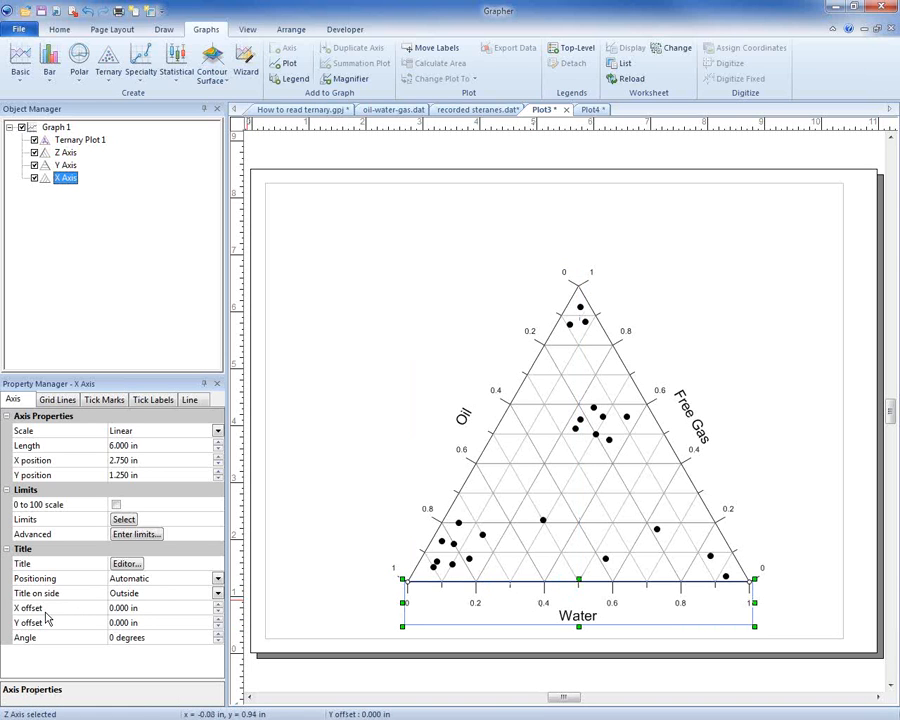
Step: Shift the X axis title "Water" toward the triangle's right corner with an X offset of 3.430 in
click(152, 610)
key(Up)
key(Up)
key(Up)
key(Up)
key(Up)
key(Up)
key(Up)
key(Up)
key(Up)
key(Up)
key(Up)
key(Up)
key(Up)
key(Up)
key(Up)
key(Up)
key(Up)
key(Up)
key(Up)
key(Up)
key(Up)
key(Up)
key(Up)
key(Up)
key(Up)
key(Up)
key(Up)
key(Up)
key(Up)
key(Up)
key(Up)
key(Up)
key(Up)
key(Up)
key(Up)
key(Up)
key(Up)
key(Up)
key(Up)
key(Up)
key(Up)
key(Up)
key(Up)
key(Up)
key(Up)
key(Up)
key(Up)
key(Up)
key(Up)
key(Up)
key(Up)
key(Up)
key(Up)
key(Up)
key(Up)
key(Up)
key(Up)
key(Up)
key(Up)
key(Up)
key(Up)
key(Up)
key(Up)
key(Up)
key(Up)
key(Up)
key(Up)
key(Up)
key(Up)
key(Up)
key(Up)
key(Up)
key(Up)
key(Up)
key(Up)
key(Up)
key(Up)
key(Up)
key(Up)
key(Up)
key(Up)
key(Up)
key(Up)
key(Up)
key(Up)
key(Up)
key(Up)
key(Up)
key(Up)
key(Up)
key(Up)
key(Up)
key(Up)
key(Up)
key(Up)
key(Up)
key(Up)
click(153, 625)
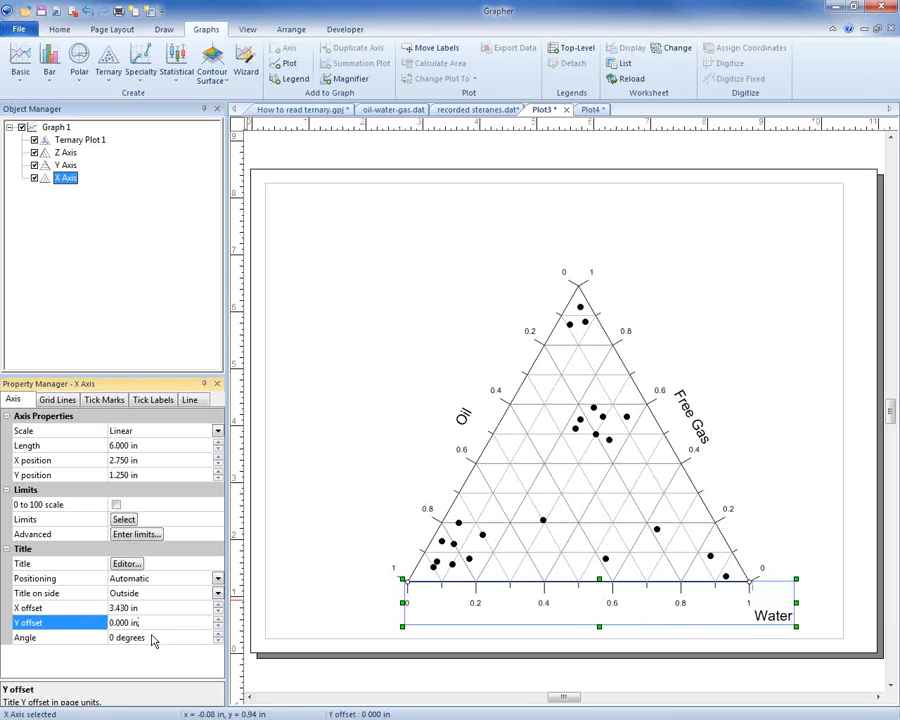
Step: Raise the X axis title "Water" level with the triangle's baseline by setting its Y offset to 0.380 in
key(Up)
key(Up)
key(Up)
key(Up)
key(Up)
key(Up)
key(Up)
key(Up)
key(Up)
key(Up)
key(Up)
key(Up)
key(Up)
key(Up)
key(Up)
key(Up)
key(Up)
key(Up)
key(Up)
key(Up)
key(Up)
key(Up)
key(Up)
key(Up)
key(Up)
key(Up)
key(Up)
key(Up)
key(Up)
key(Up)
key(Up)
key(Up)
key(Up)
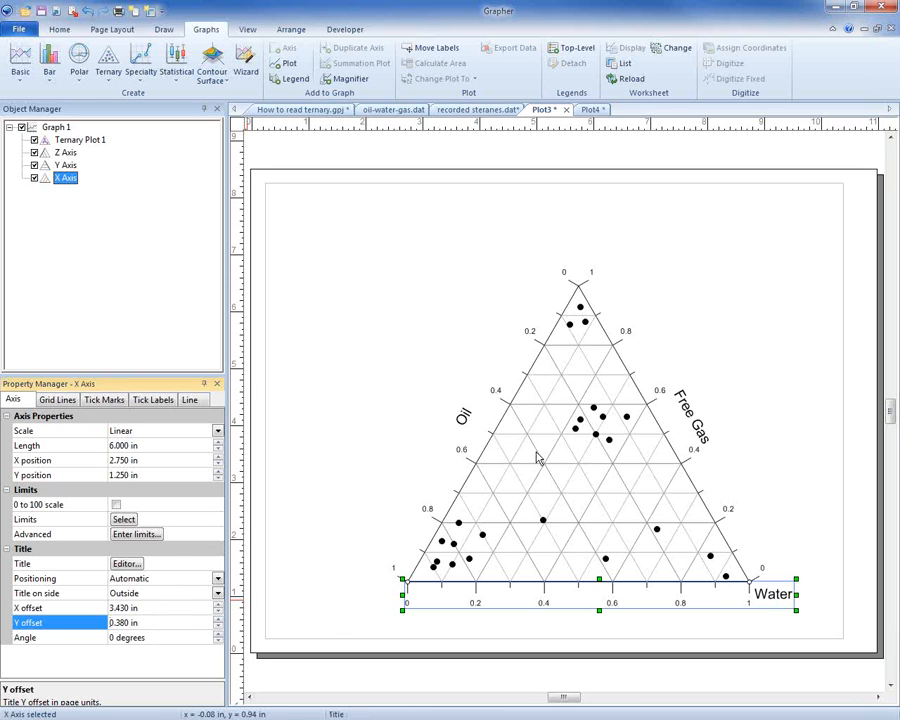
Step: Move the Y axis title "Free Gas" above the triangle's top corner and set its angle to 60 degrees
click(632, 377)
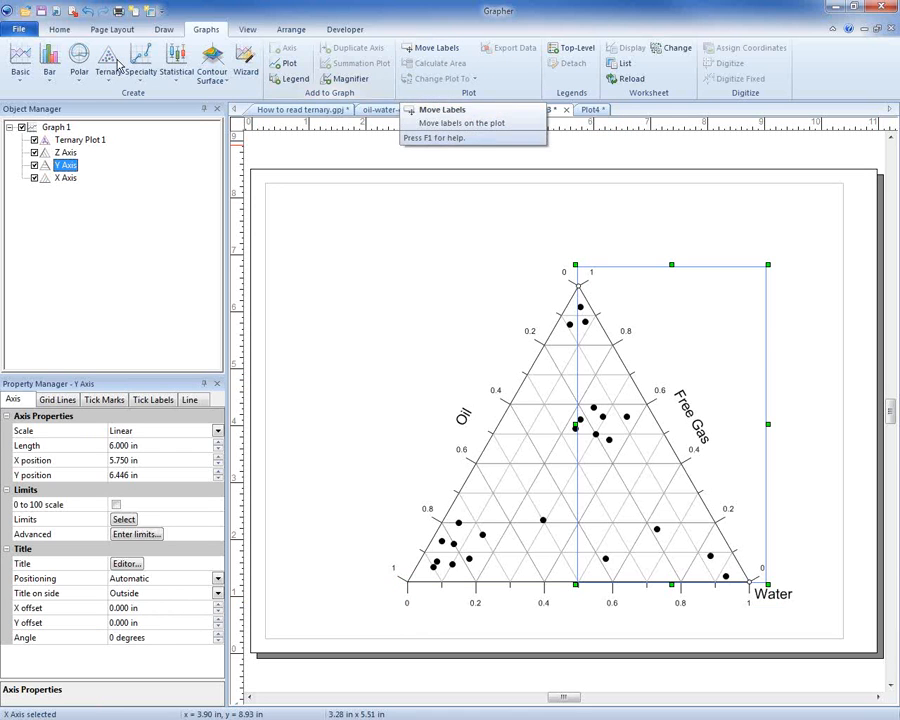
click(428, 51)
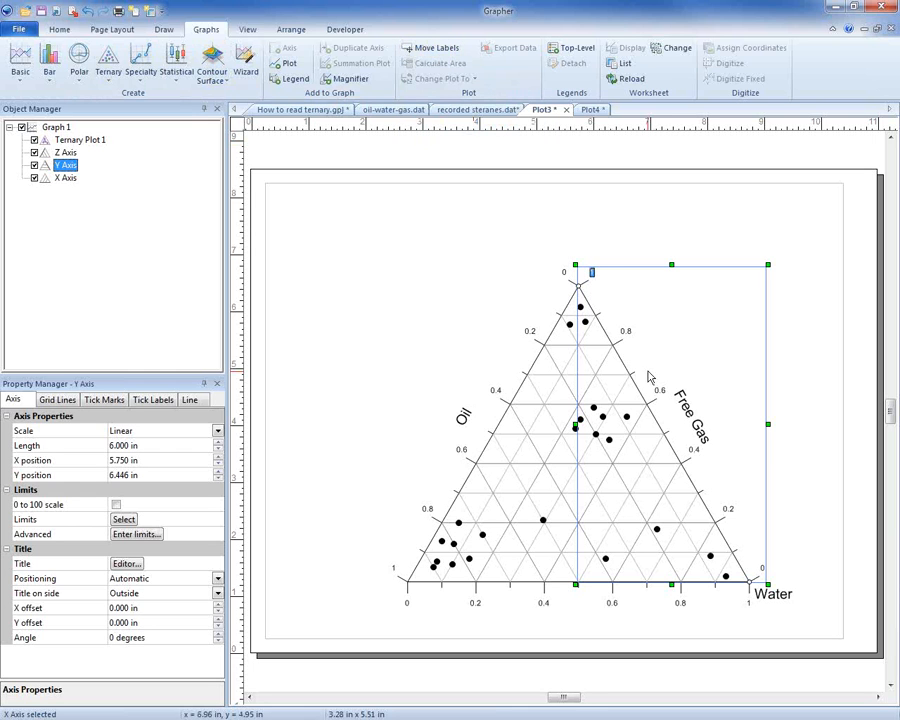
drag(684, 416, 584, 254)
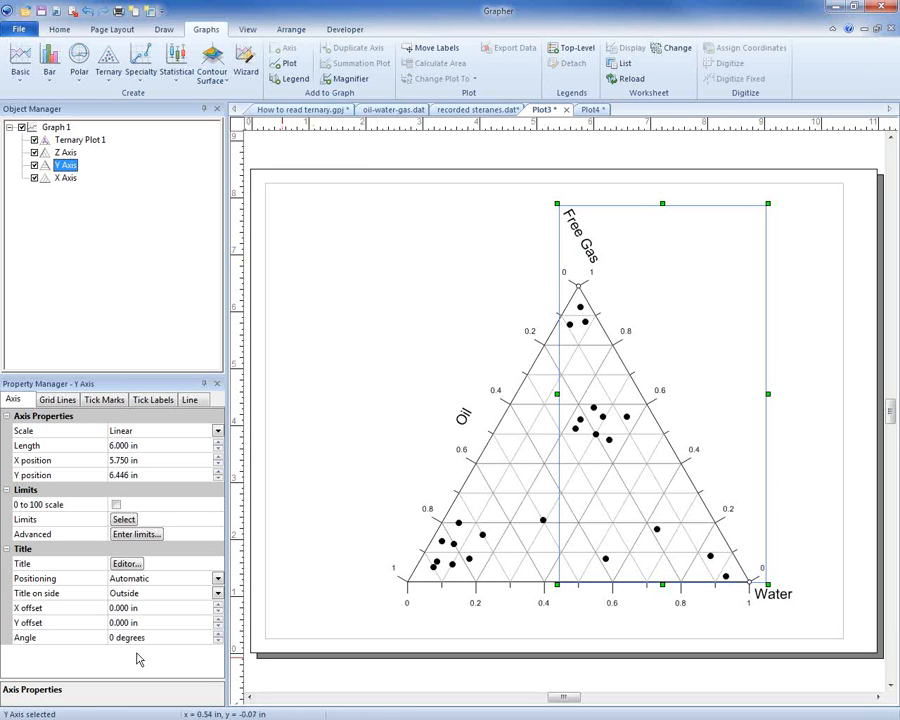
click(16, 640)
text(60)
key(Return)
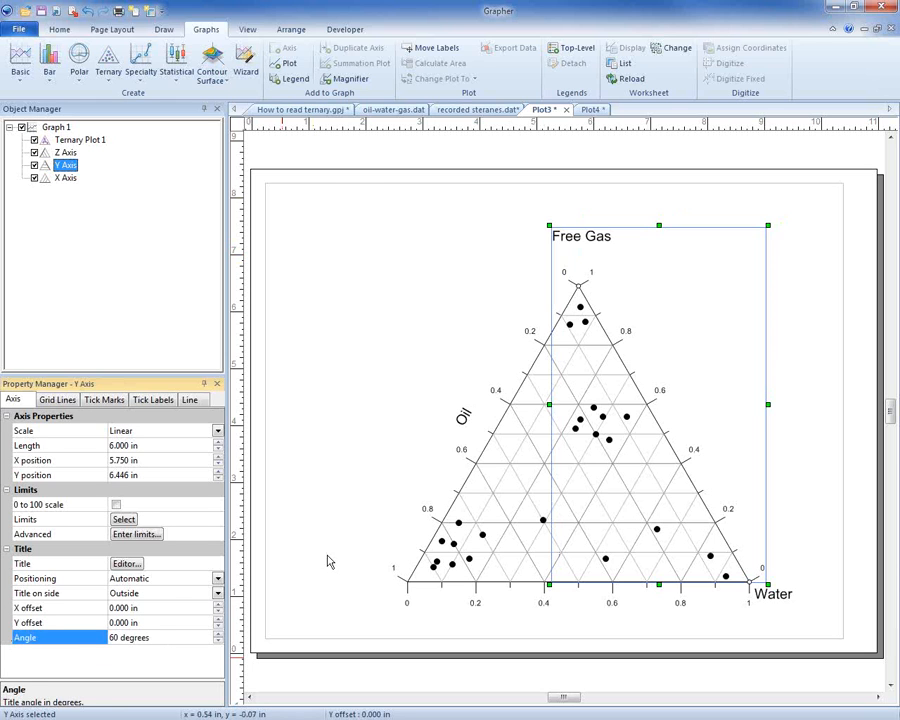
Step: Move the Z axis title "Oil" beside the triangle's lower-left corner and set its angle to -60 degrees
click(424, 490)
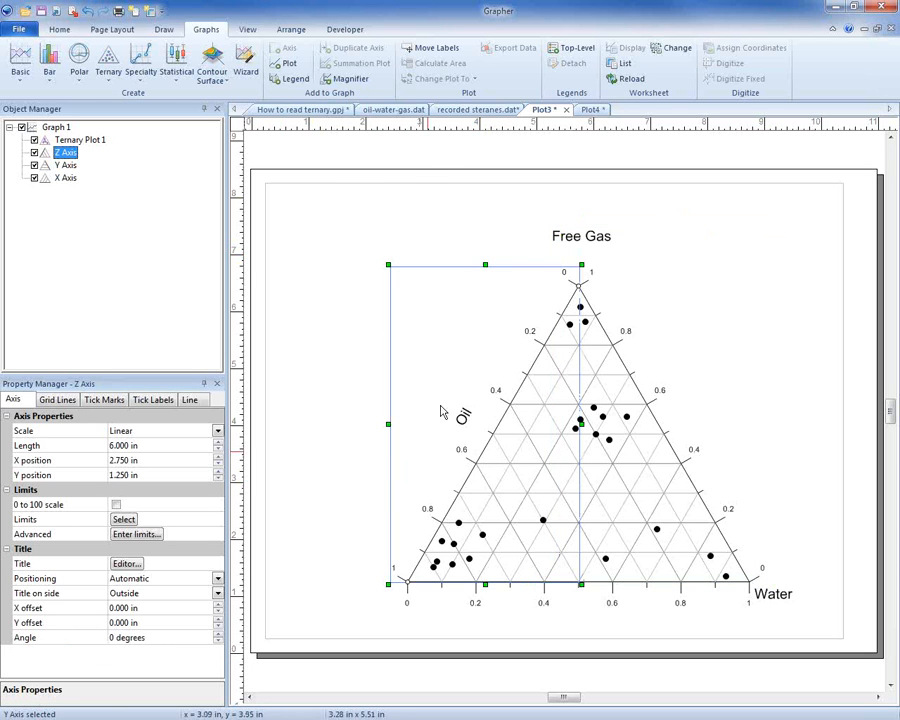
click(433, 48)
drag(462, 415, 385, 590)
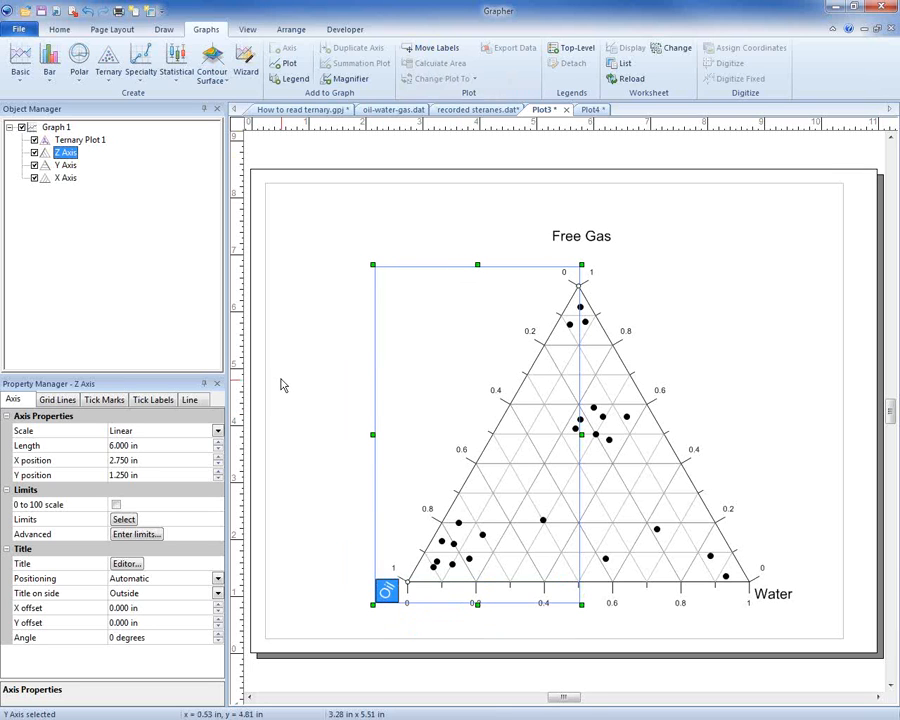
click(164, 644)
text(90)
key(Return)
click(60, 646)
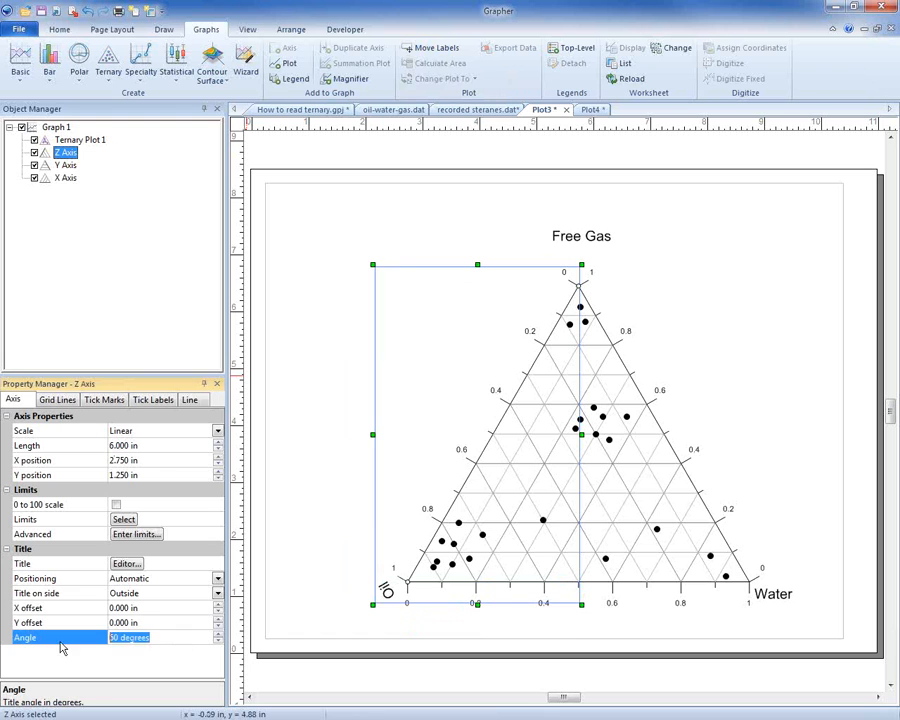
key(Home)
text(-)
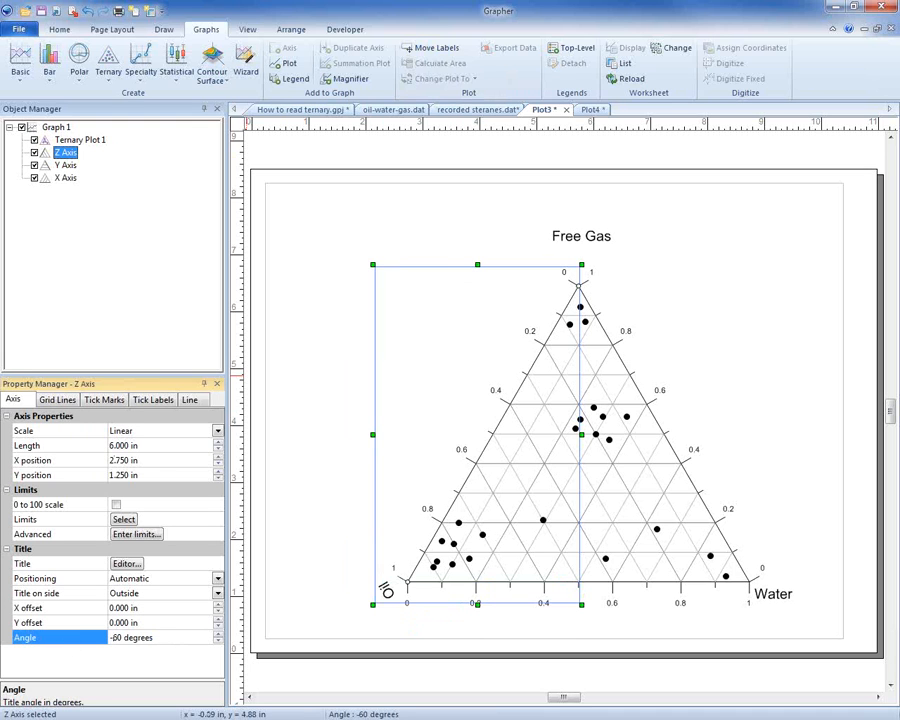
key(Return)
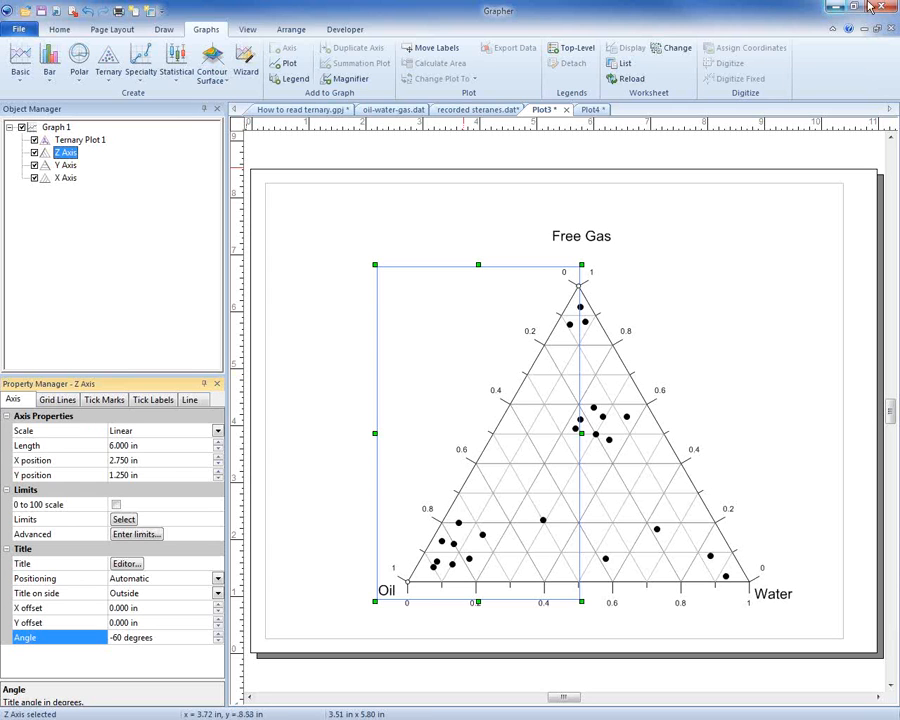
Step: Display the worksheet behind Ternary Class Plot 1 in Plot4 and examine its X, Y, Z and class columns
click(595, 111)
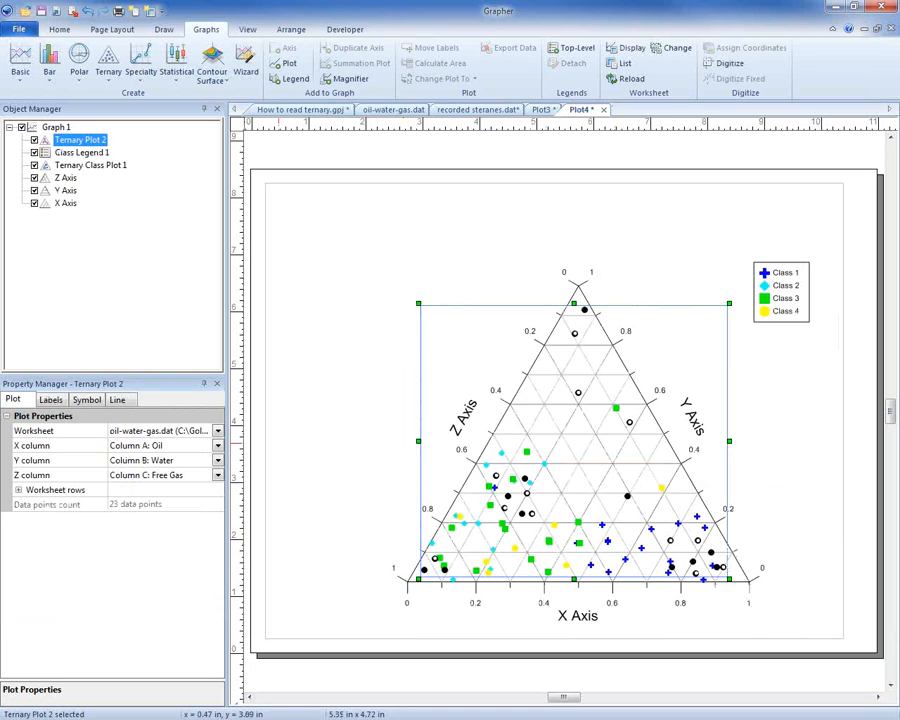
click(86, 166)
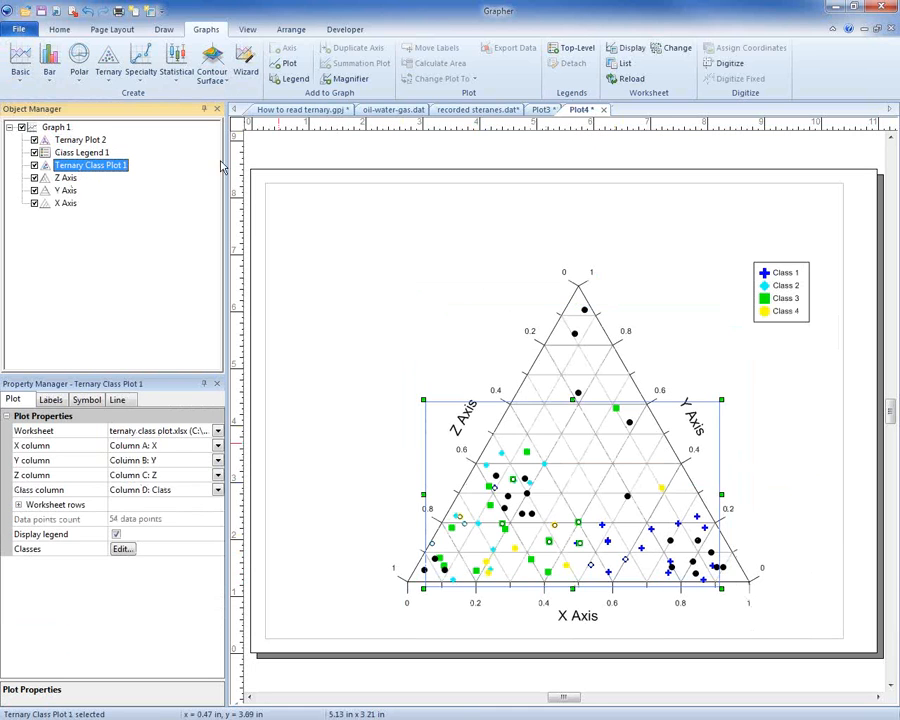
click(617, 55)
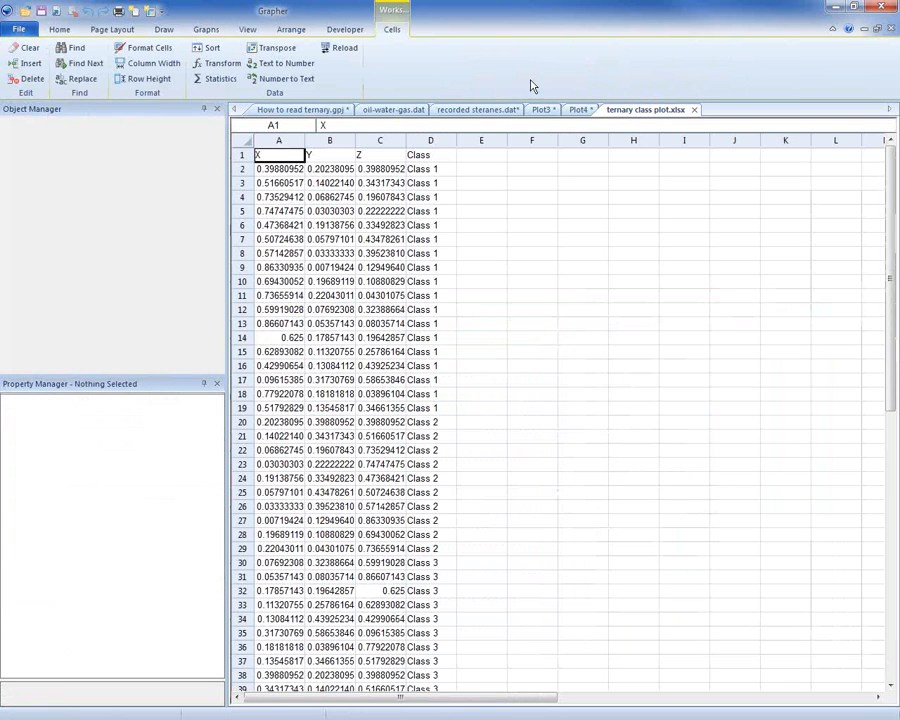
click(273, 171)
click(327, 171)
click(372, 171)
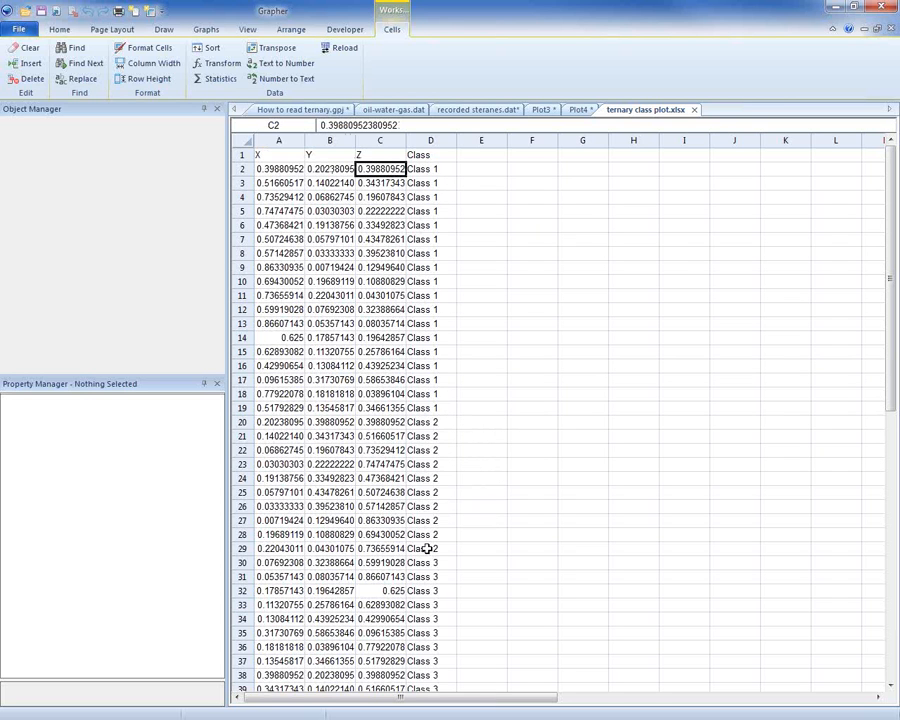
scroll(436, 660, down, 5)
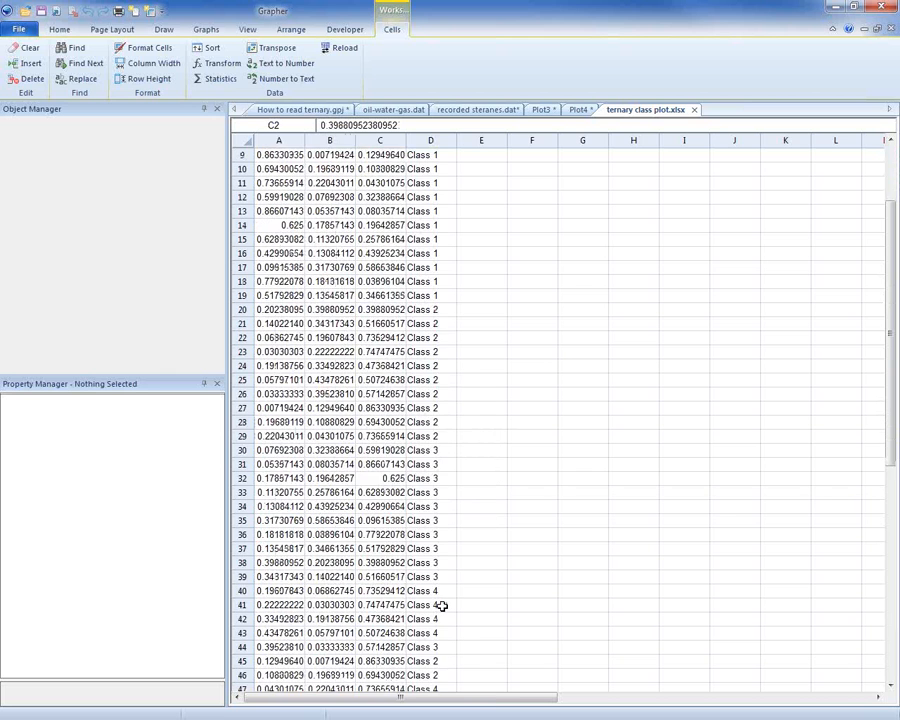
Step: Return to the Plot4 document and hide Ternary Plot 2 so only the class plot is drawn
click(578, 110)
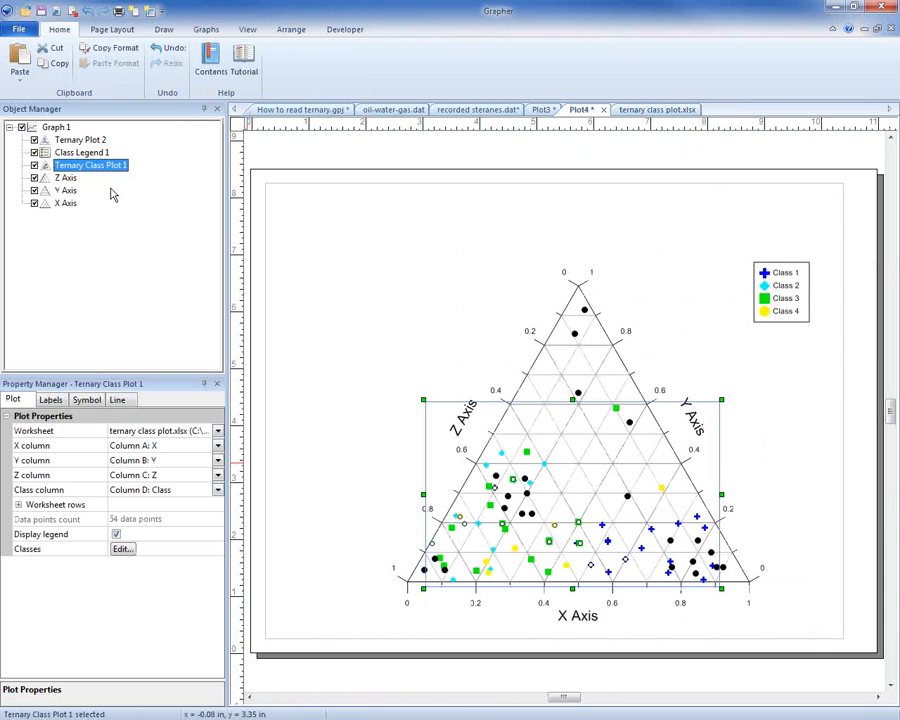
click(35, 141)
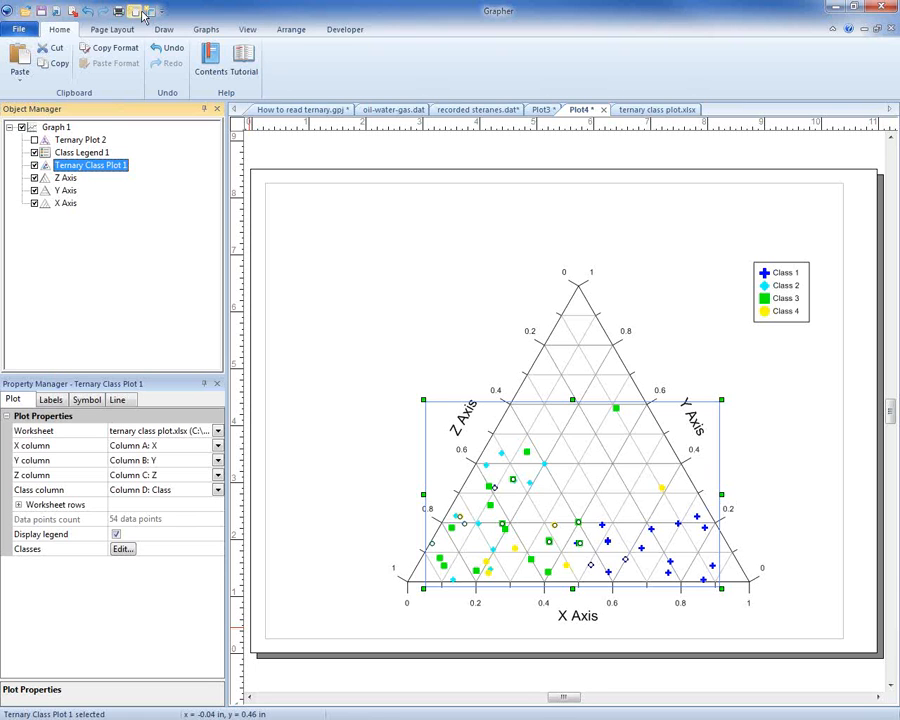
Step: Create a ternary bubble plot from recorded steranes.dat in a new plot document
click(72, 11)
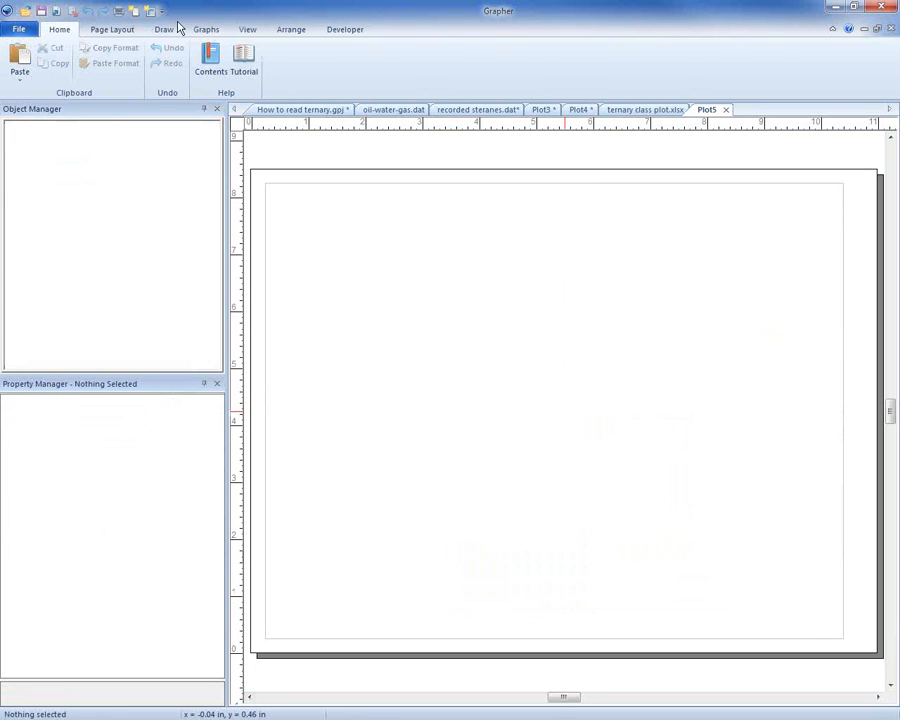
click(206, 29)
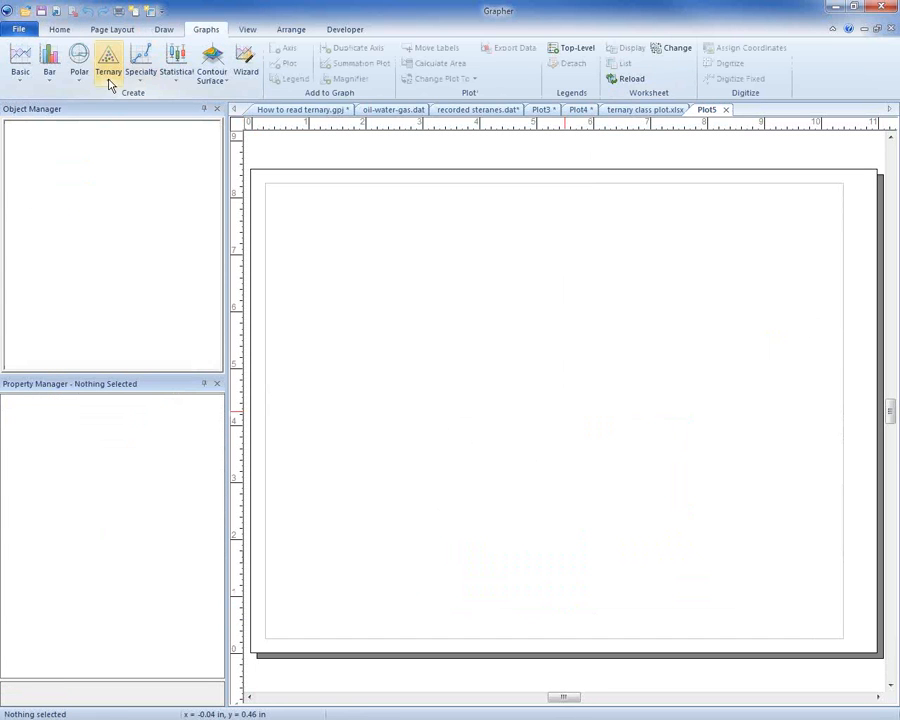
click(108, 74)
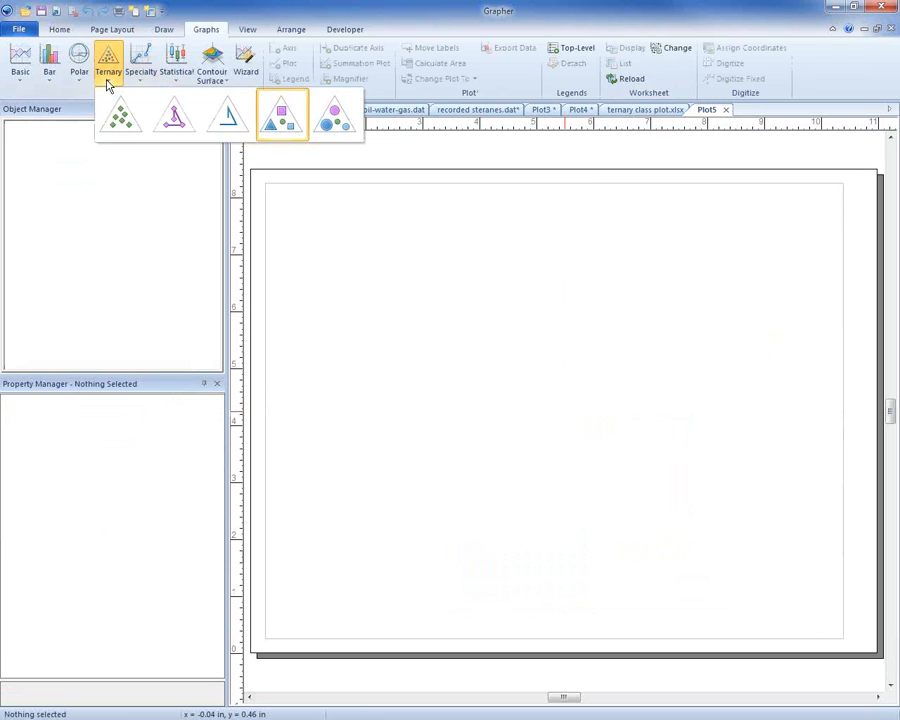
click(329, 131)
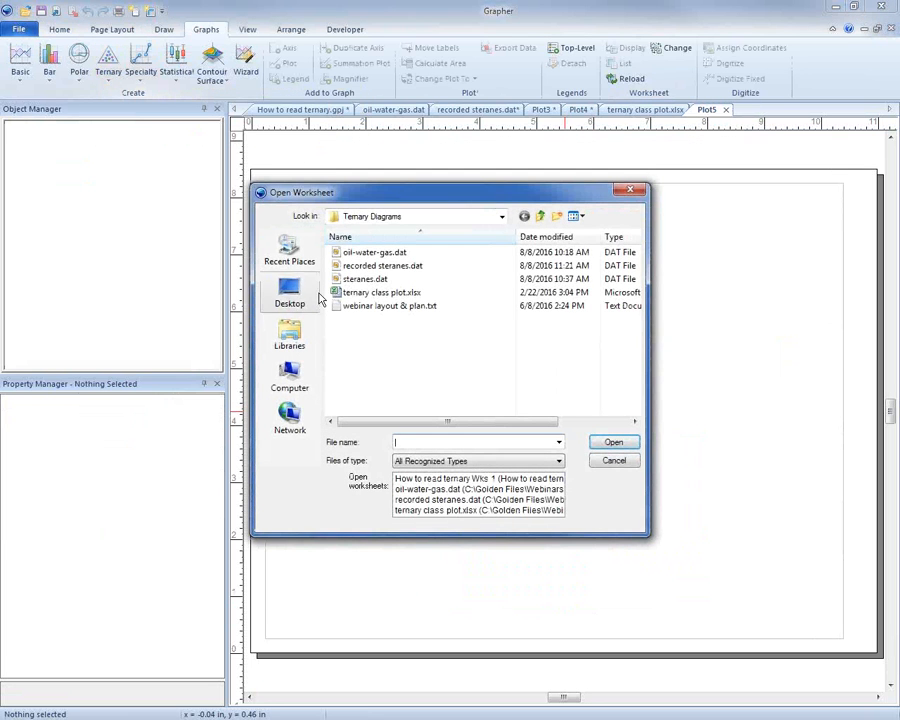
click(360, 266)
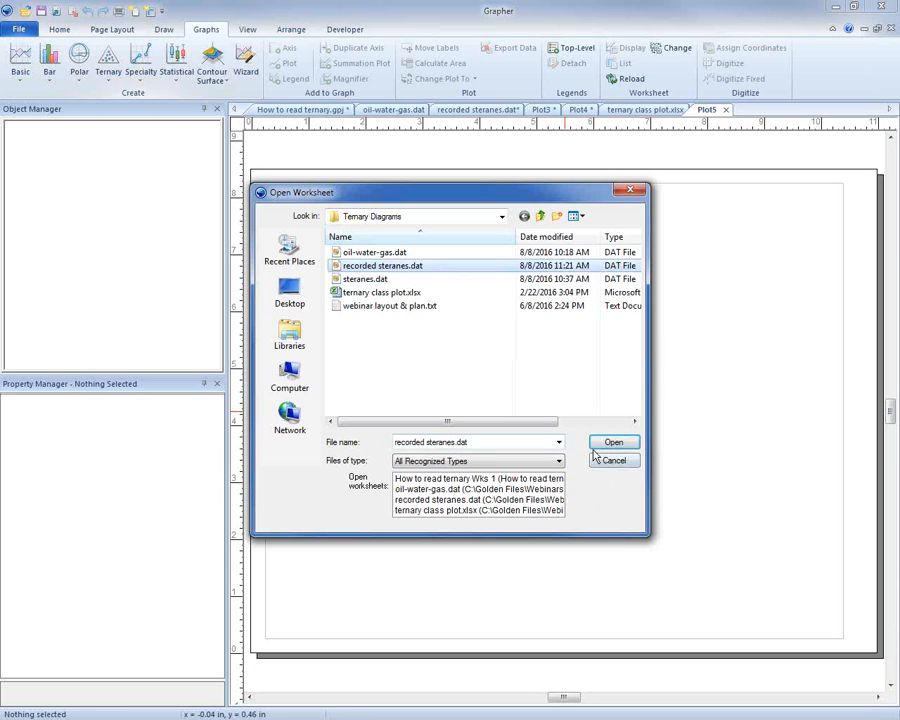
click(613, 443)
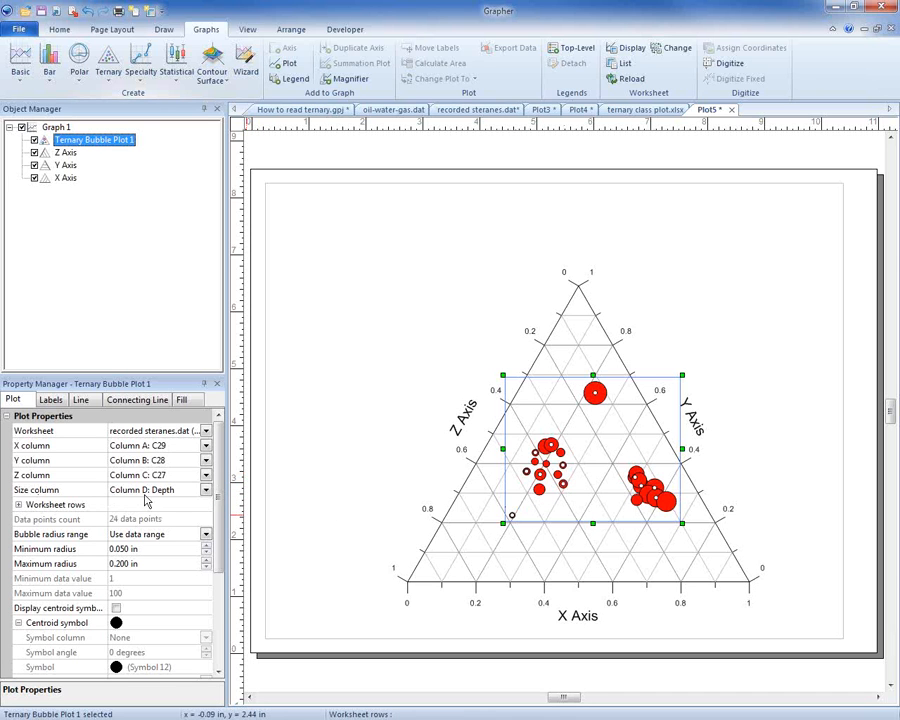
Step: Examine the Depth column in the recorded steranes.dat worksheet and compare it with the bubble sizes in Plot5
click(487, 111)
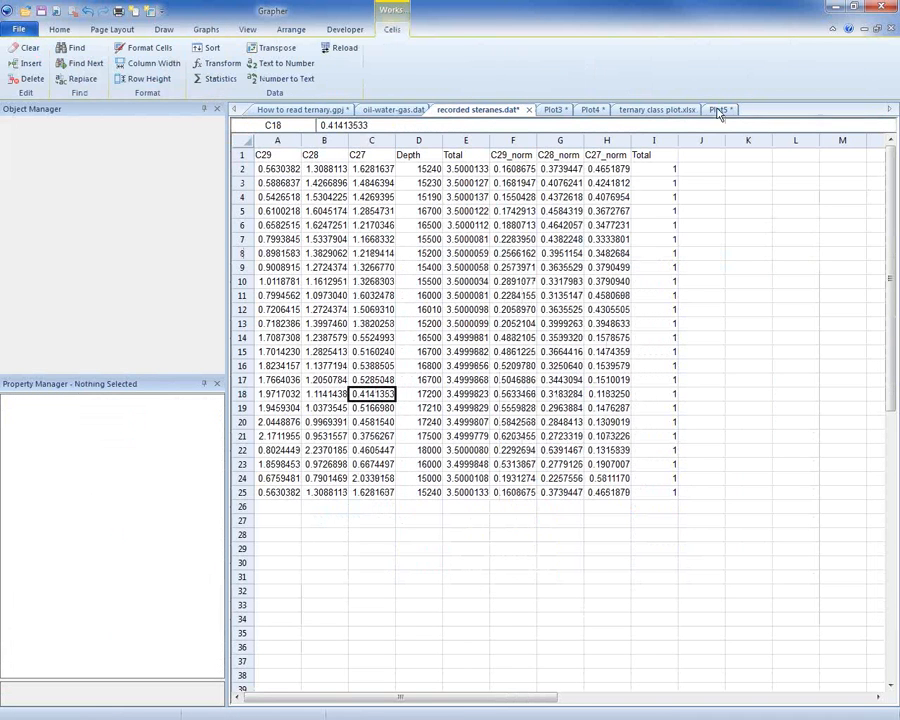
click(726, 107)
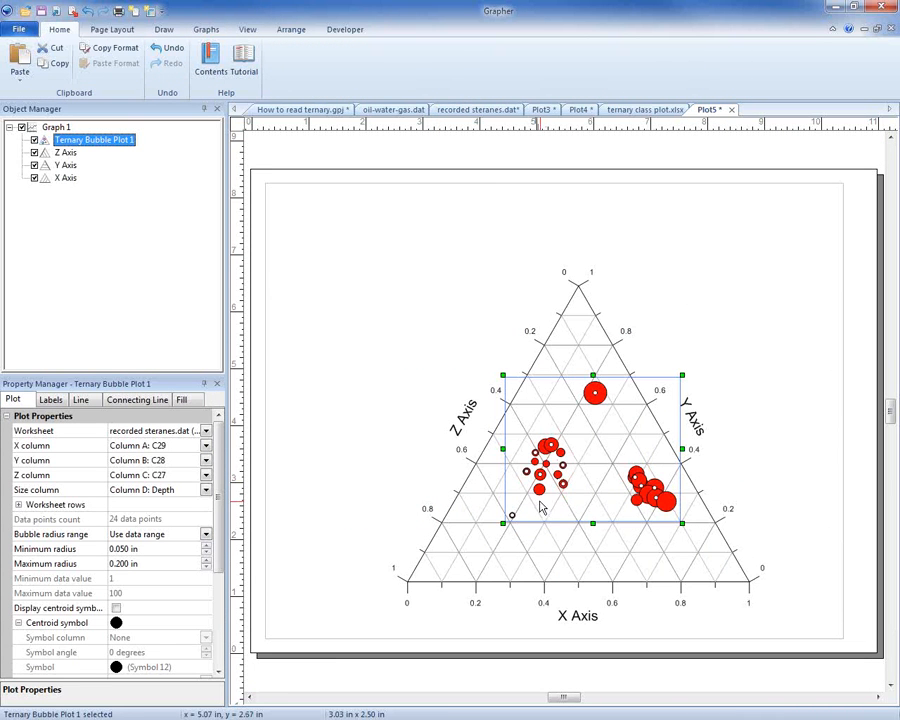
mouse_move(602, 410)
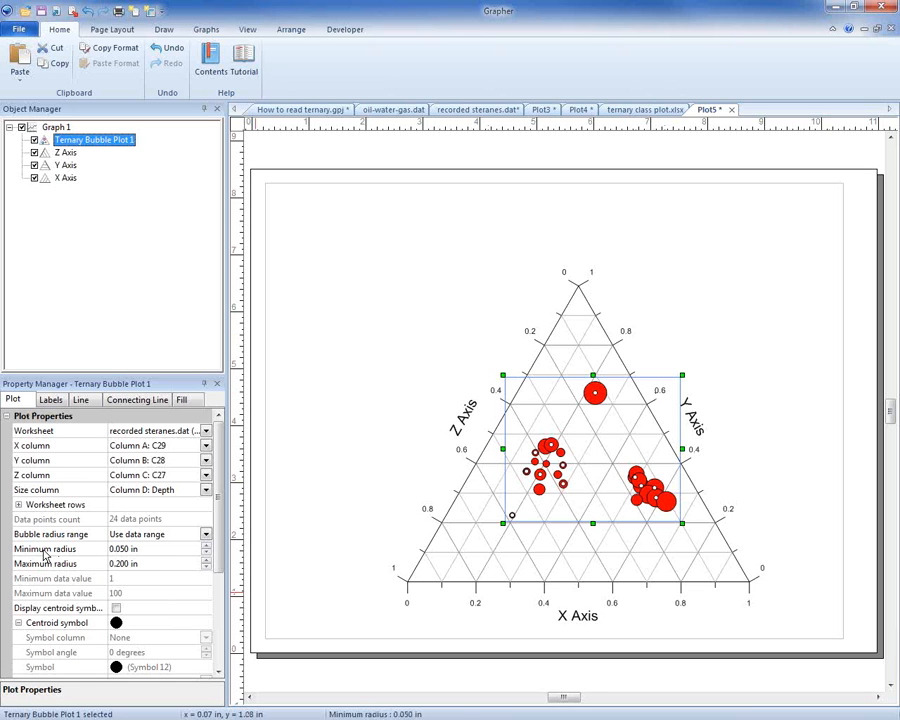
Step: Set the bubble plot's maximum radius to 0.1 in and its minimum radius to 0.010 in, leaving nothing selected
drag(147, 564, 4, 581)
text(0.1)
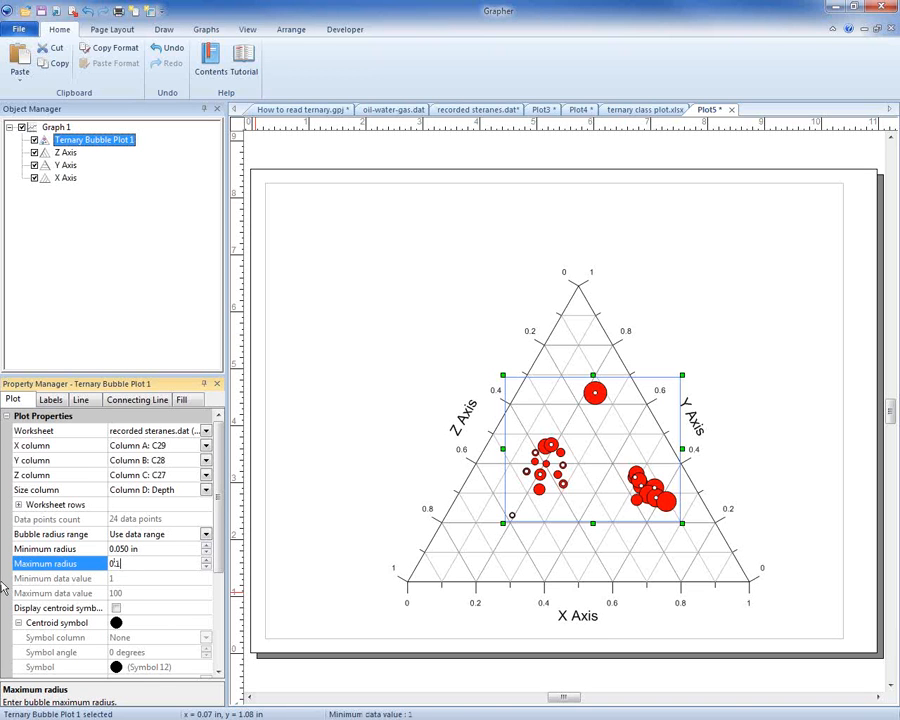
key(Return)
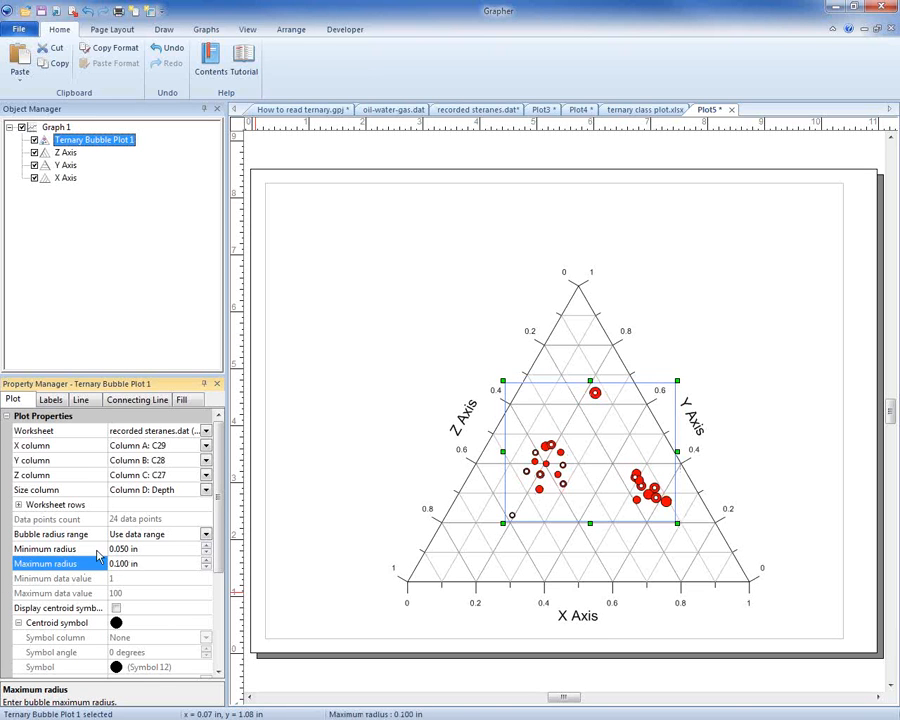
click(170, 549)
text(0.10)
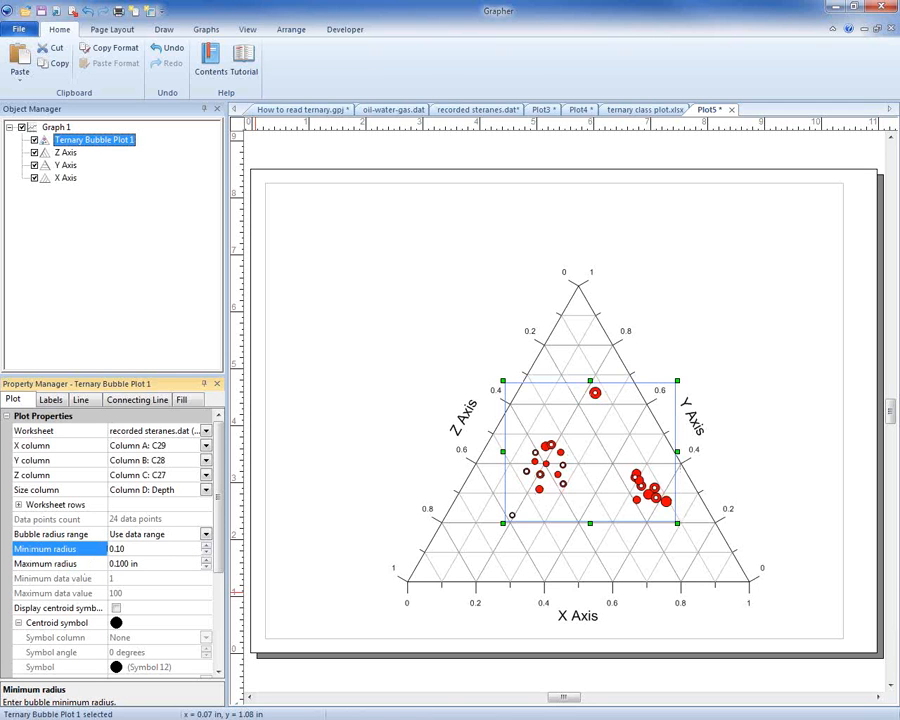
key(Return)
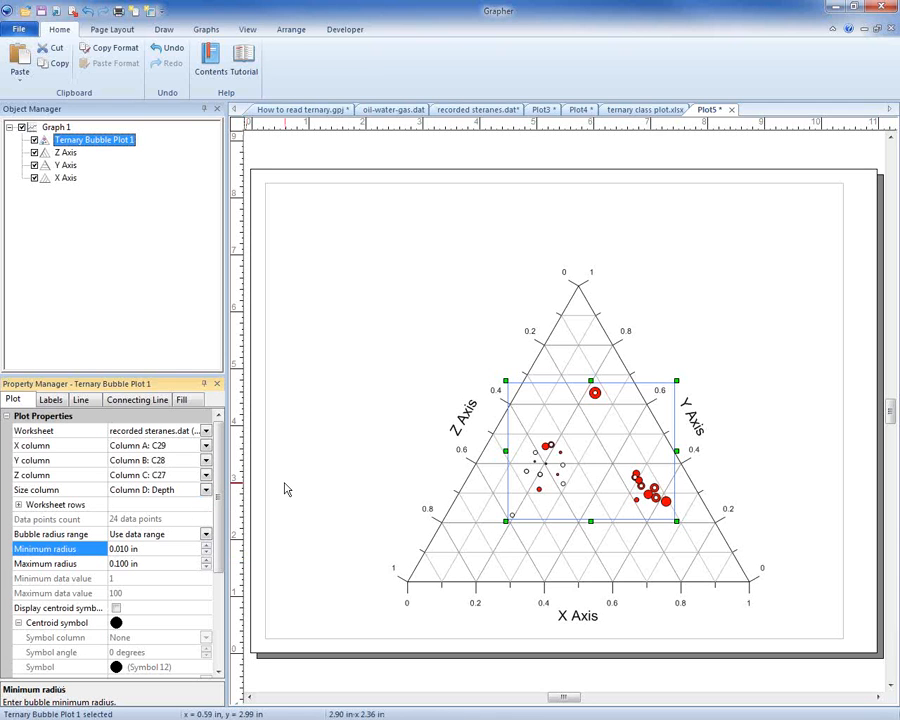
click(283, 643)
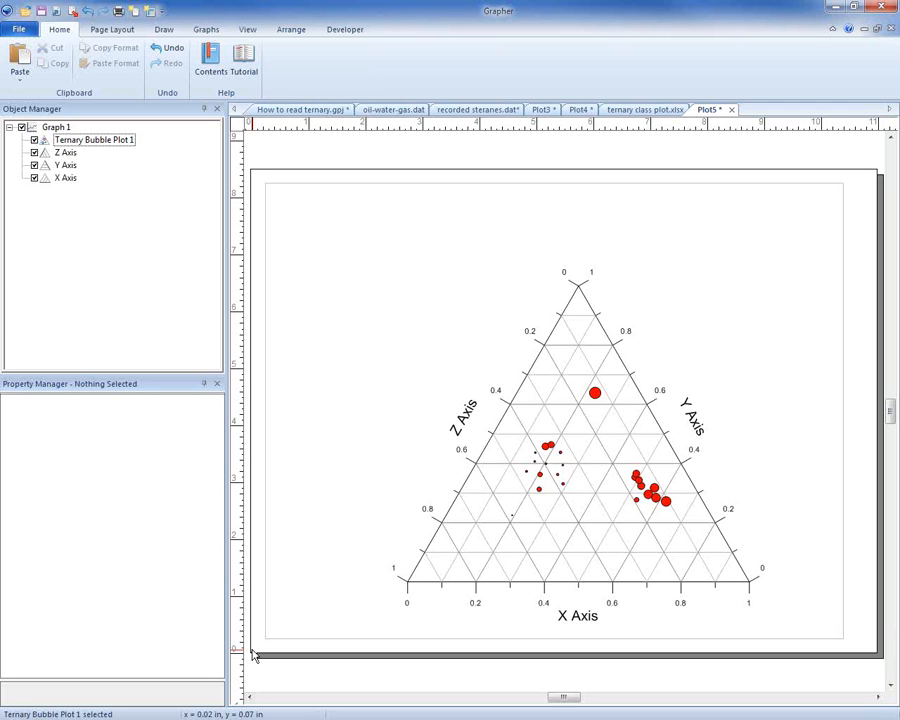
Step: Open the existing graph file steranes.grf
click(14, 28)
click(23, 64)
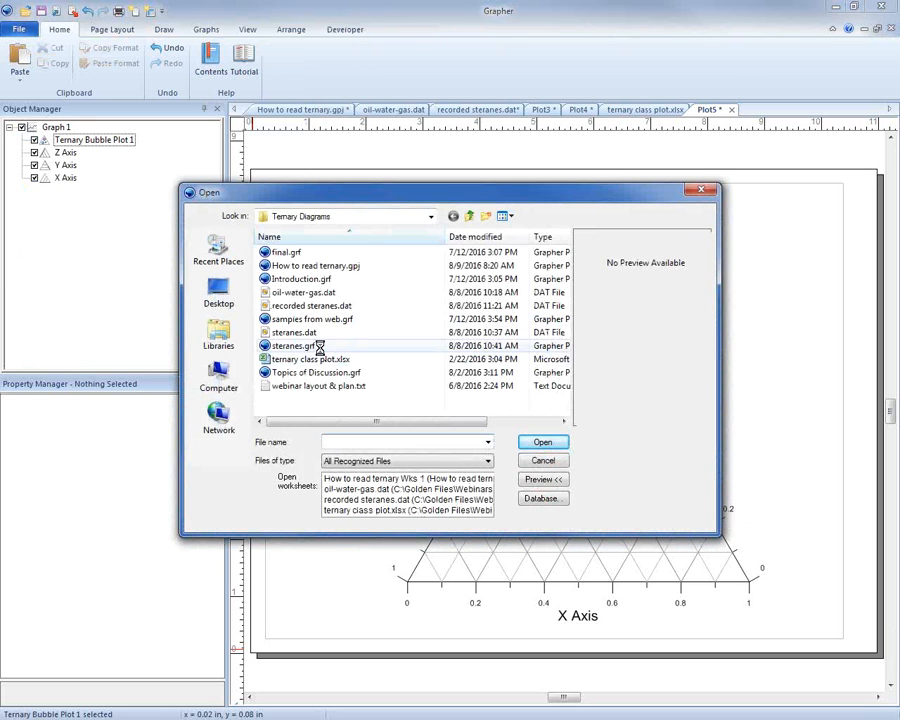
click(318, 346)
click(539, 444)
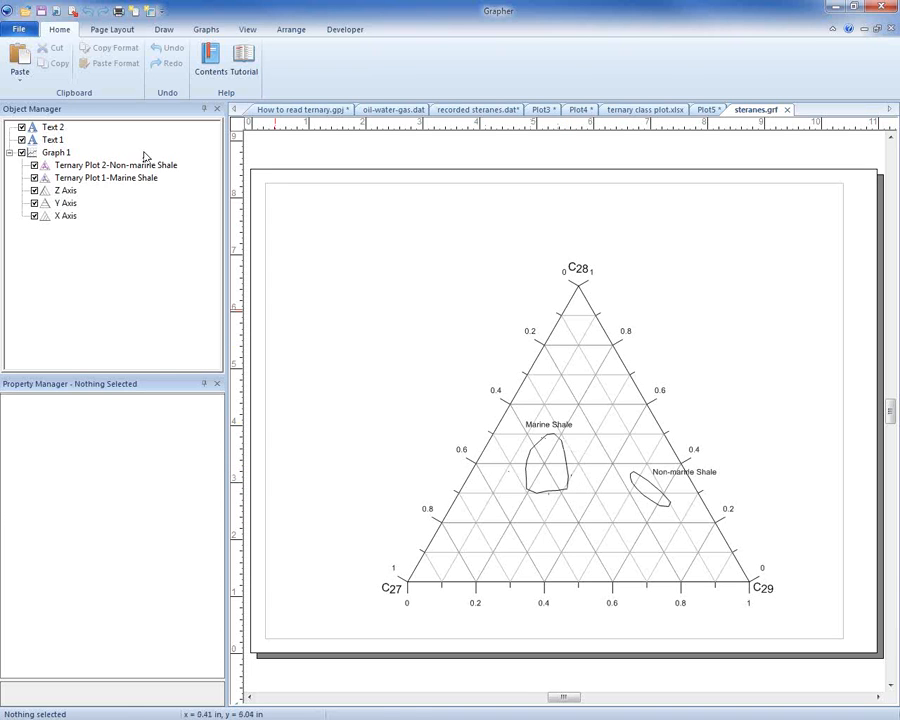
Step: Examine the data columns, symbol settings and line settings of the Marine Shale ternary plot
click(131, 182)
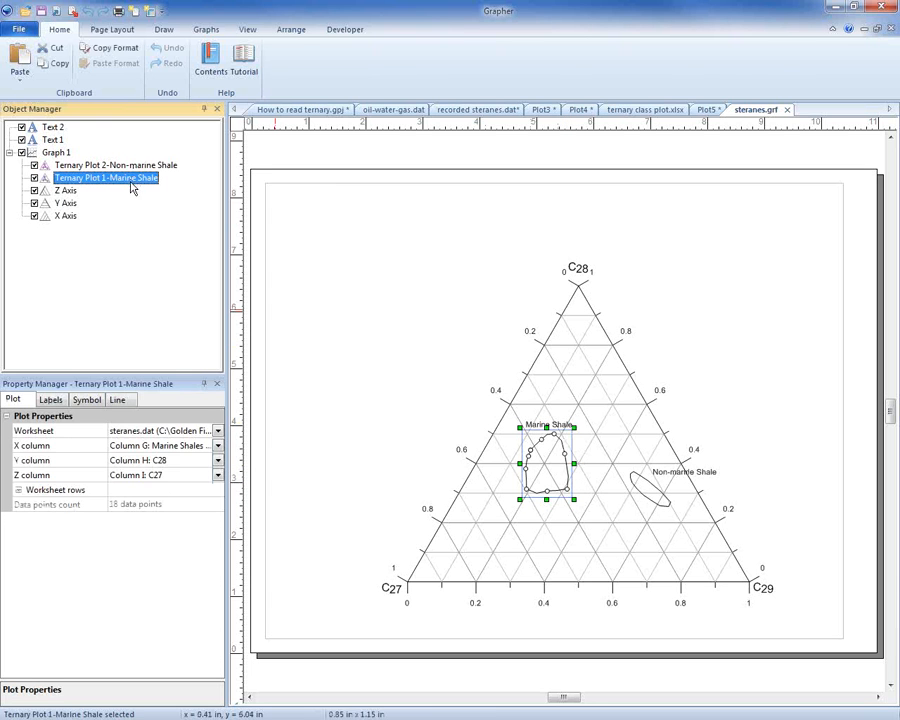
click(88, 400)
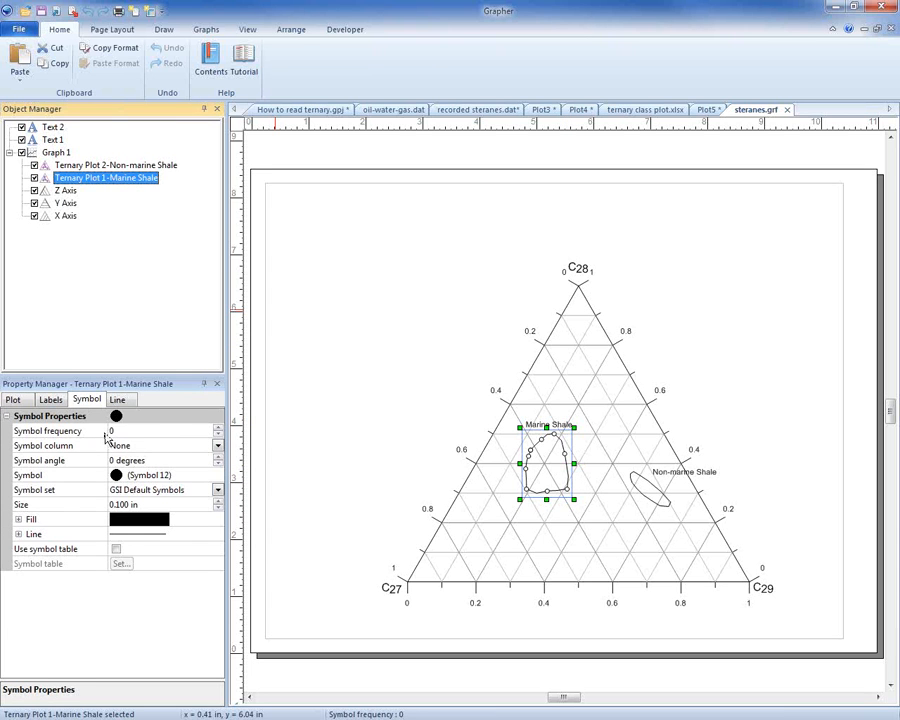
click(117, 399)
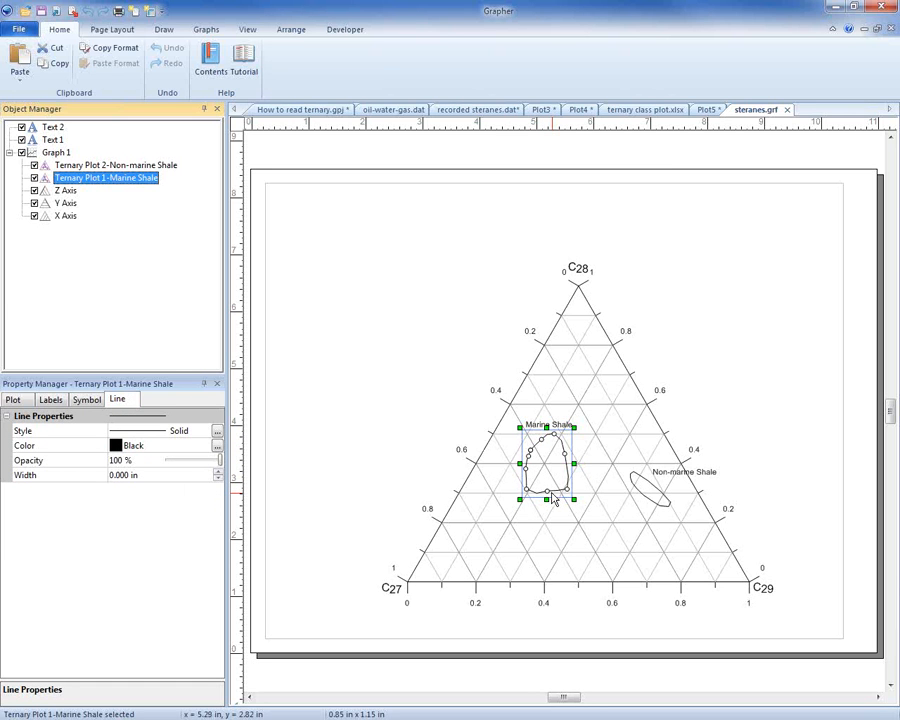
click(340, 453)
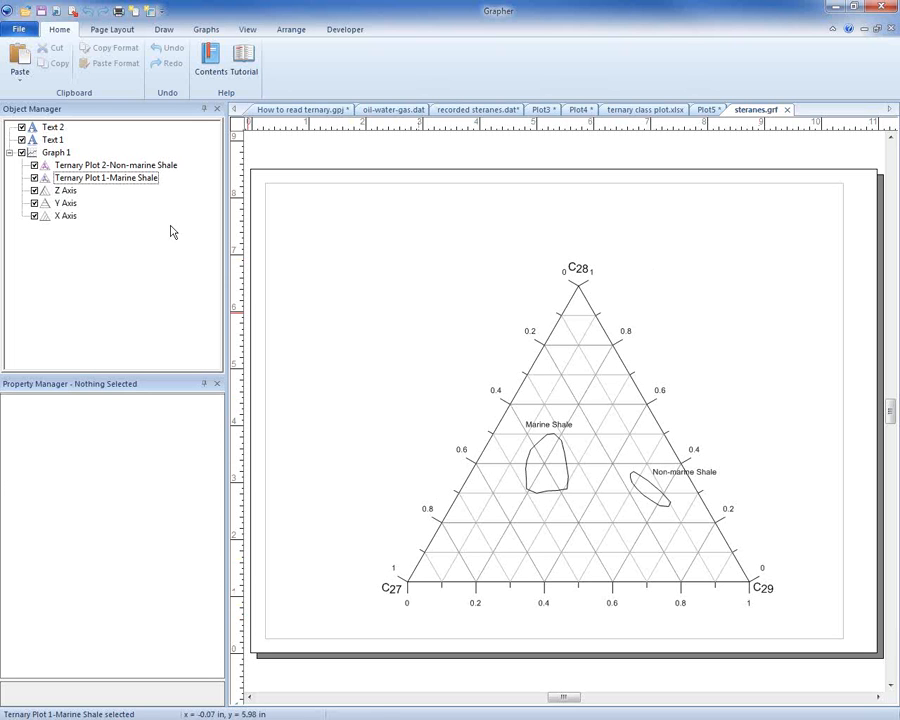
Step: Add a ternary plot from recorded steranes.dat to the existing graph, on top of the Non-marine and Marine Shale outlines, leaving nothing selected
click(118, 165)
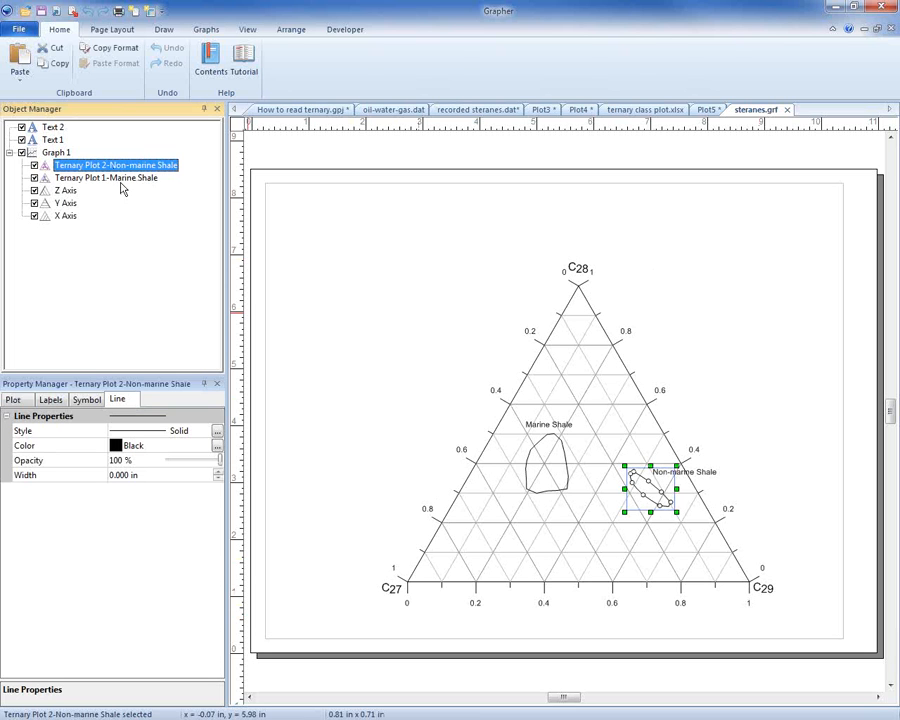
click(206, 29)
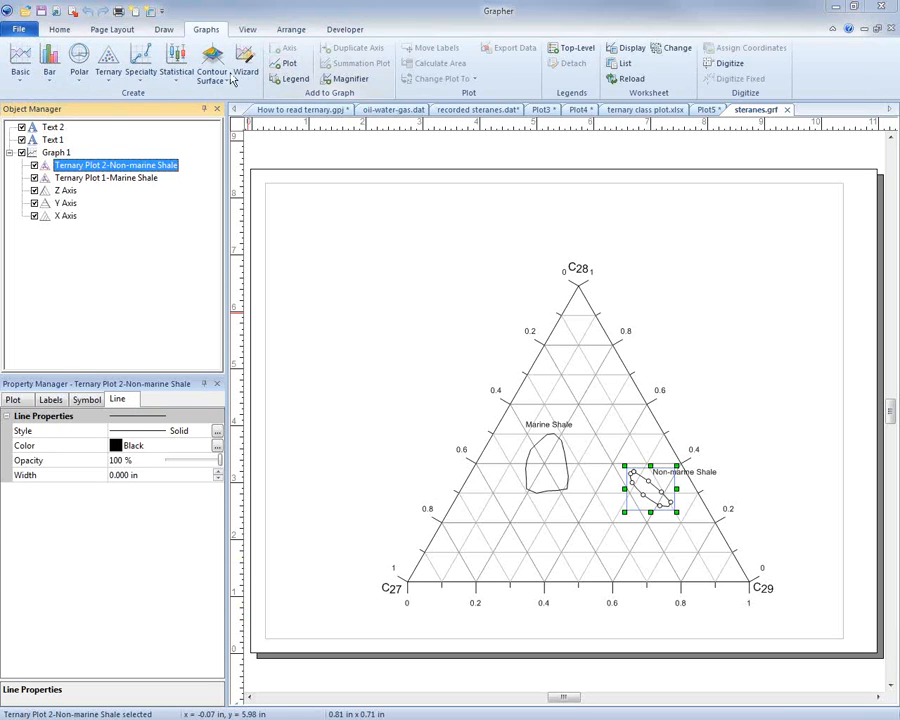
click(285, 63)
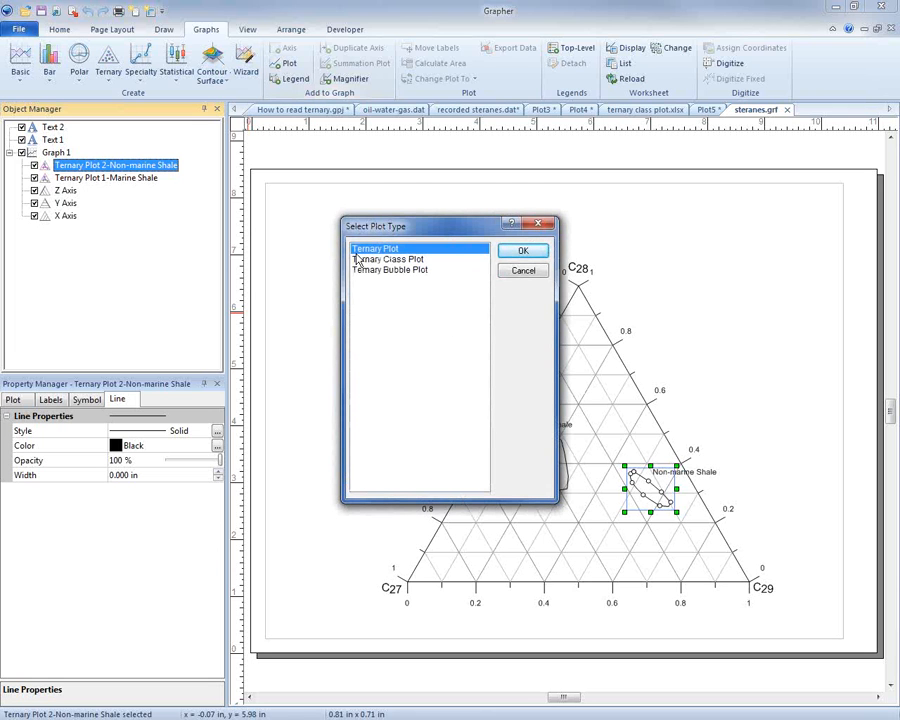
click(521, 252)
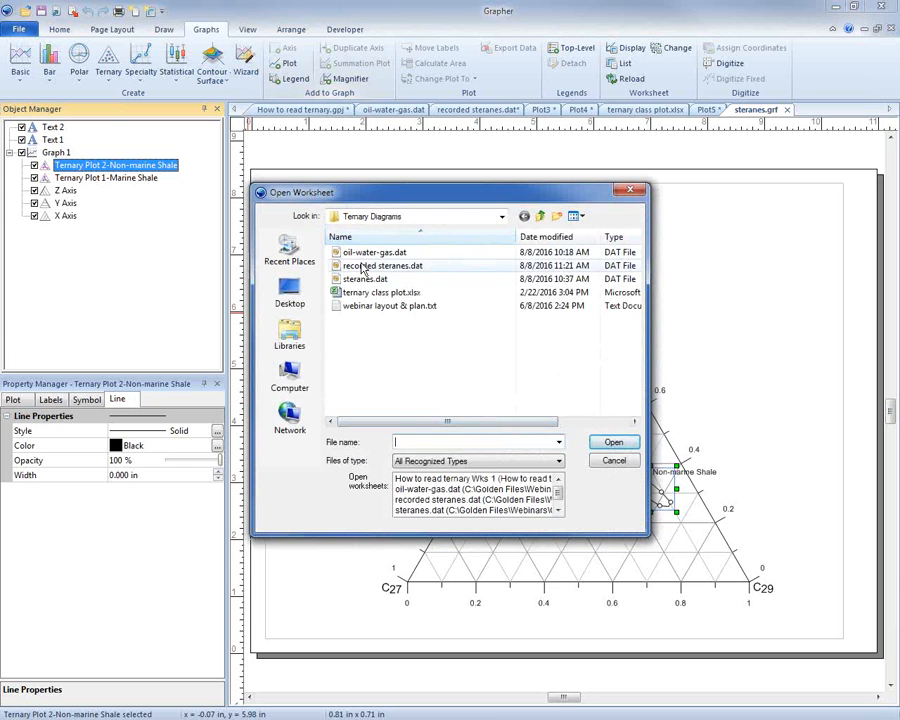
click(363, 266)
click(613, 442)
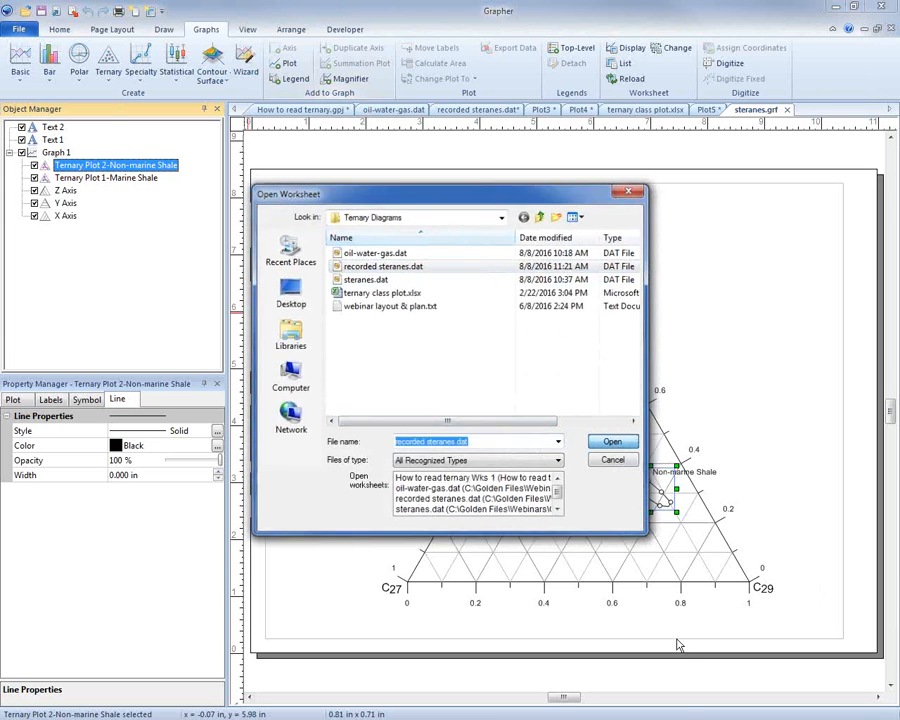
click(388, 687)
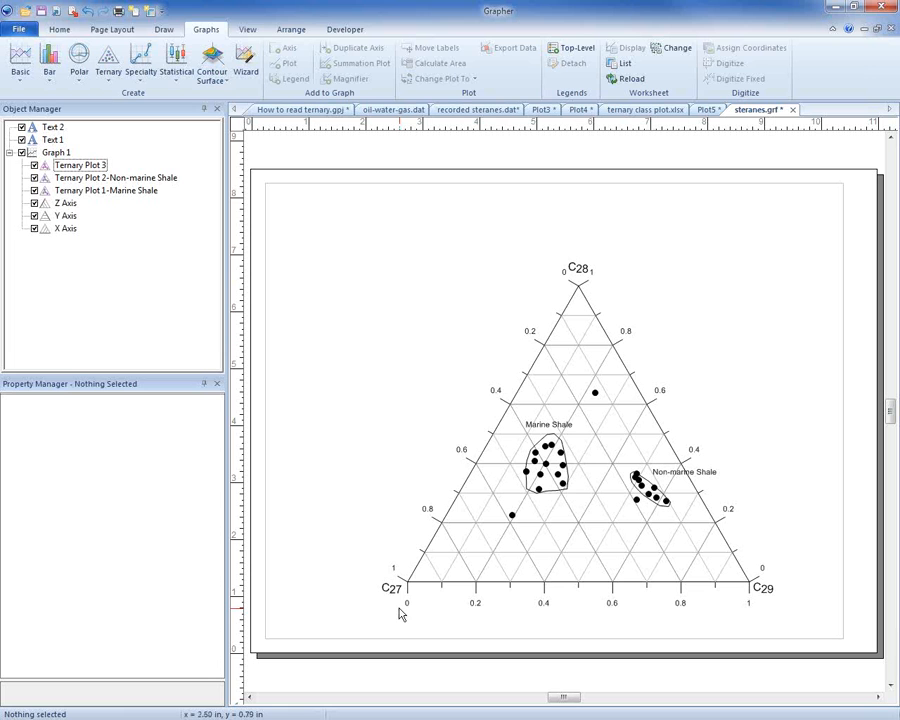
Step: Switch the ternary graph's X axis to the 0 to 100 scale
click(456, 589)
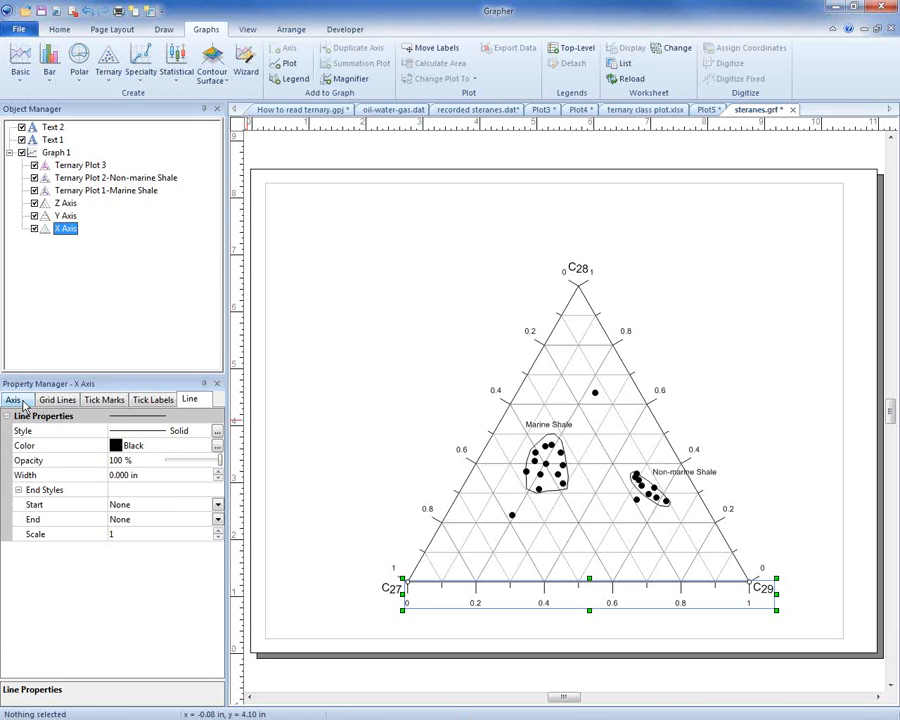
click(13, 400)
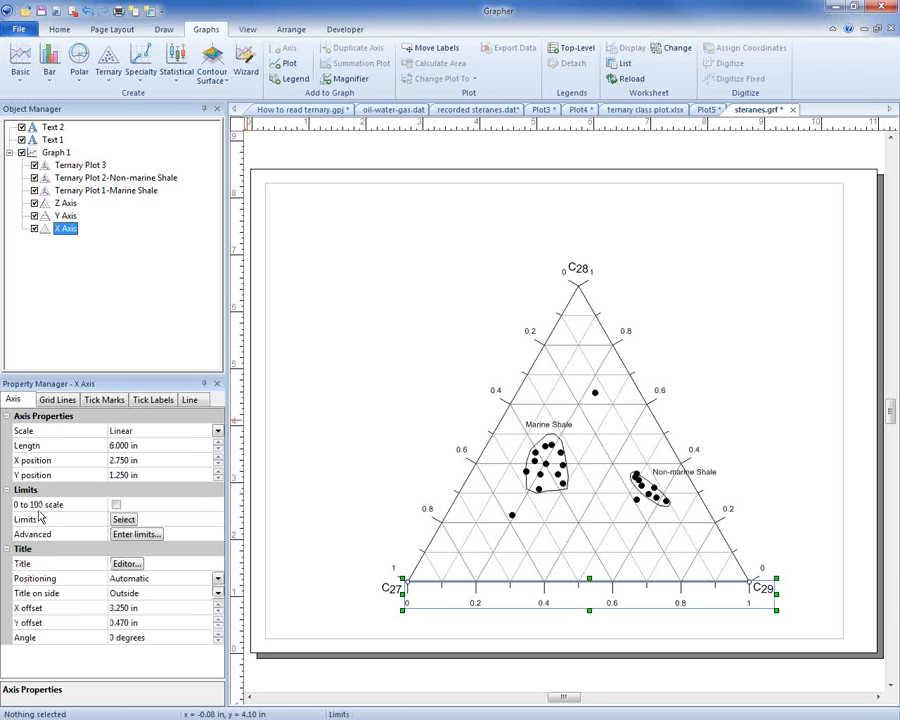
click(116, 505)
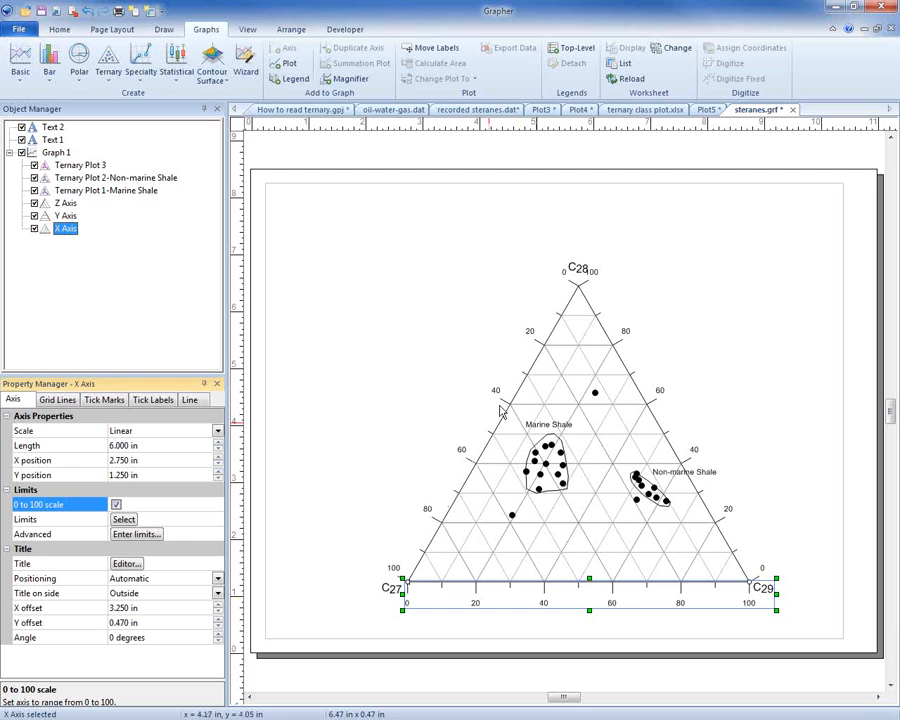
Step: Go to the oil-water-gas diagram in Plot3 and examine which worksheet columns its ternary plot uses
click(708, 115)
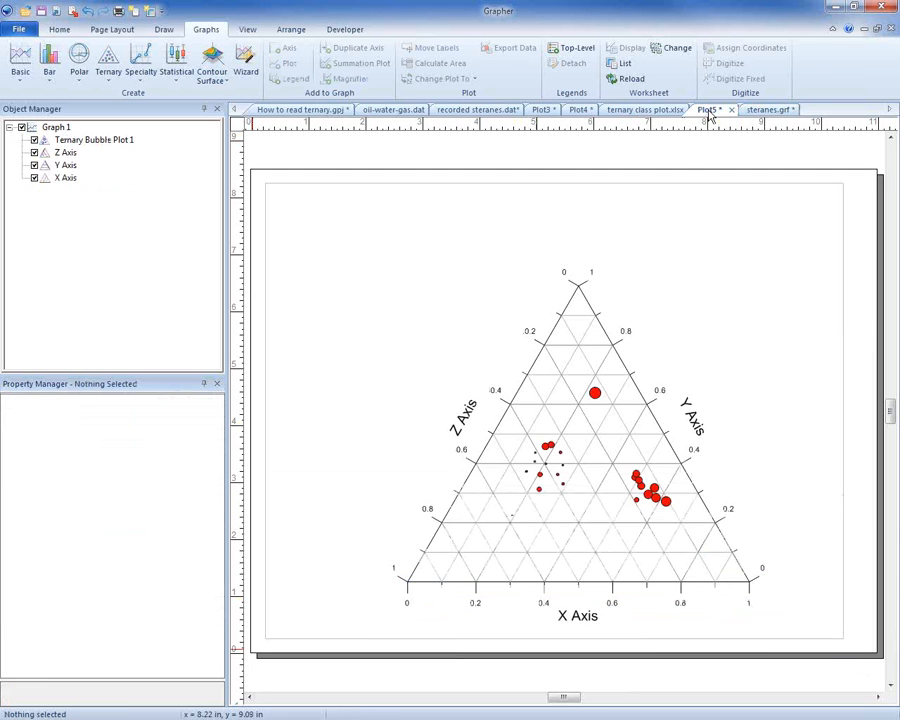
click(548, 113)
click(545, 111)
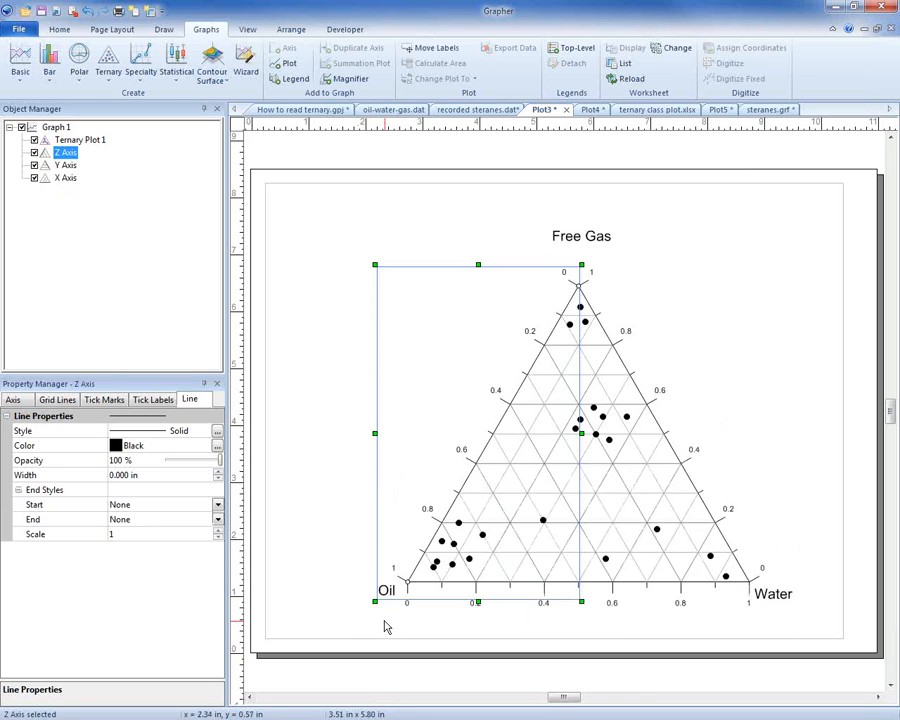
click(432, 612)
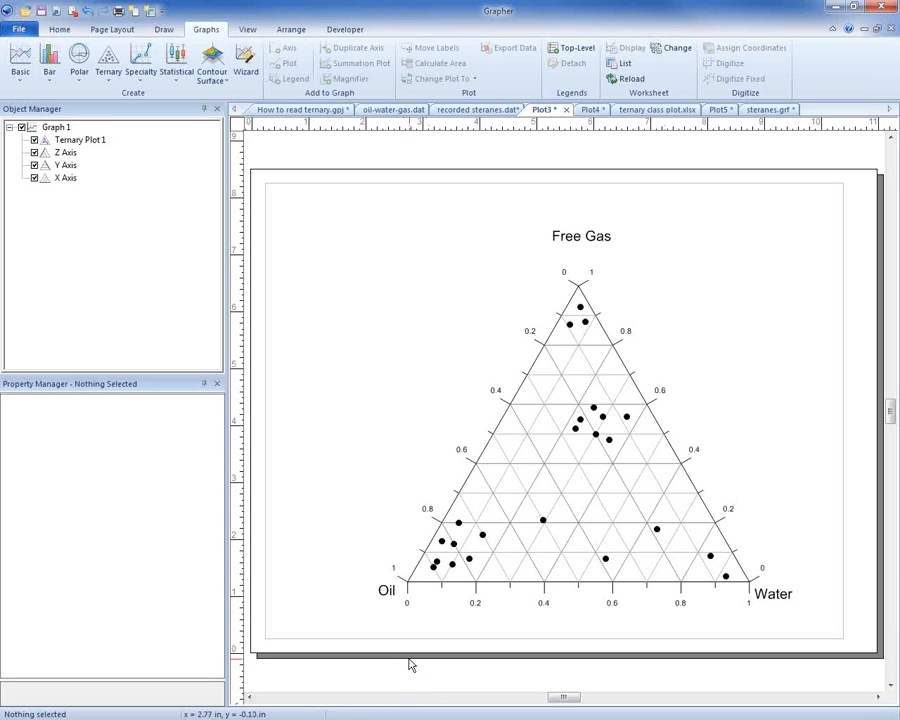
click(78, 140)
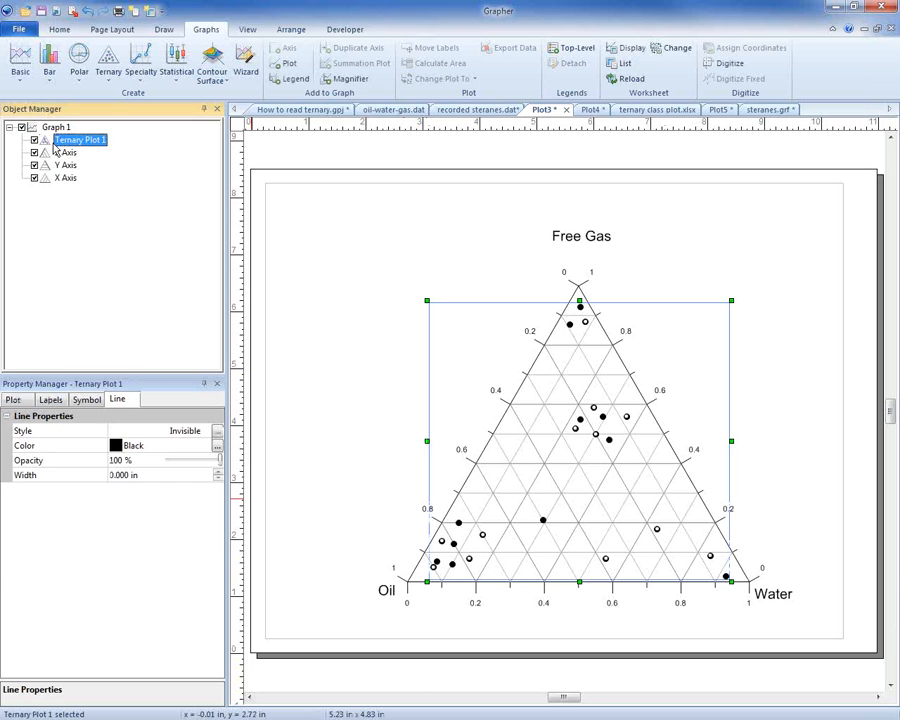
click(13, 399)
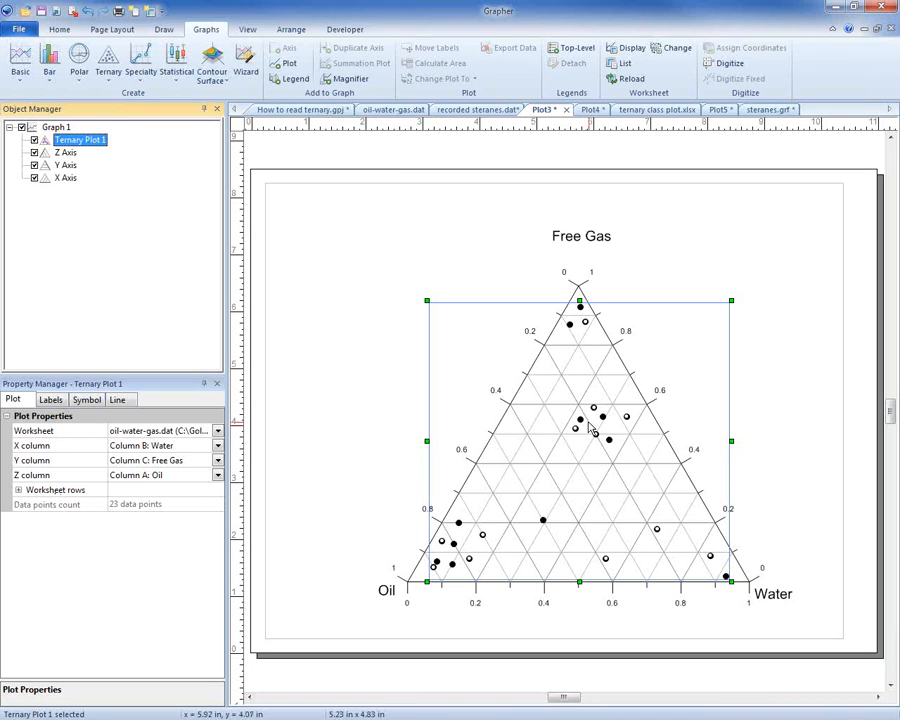
Step: Change the oil-water-gas plot's symbol to the filled diamond, Symbol 6, and look over the other available symbols
click(88, 400)
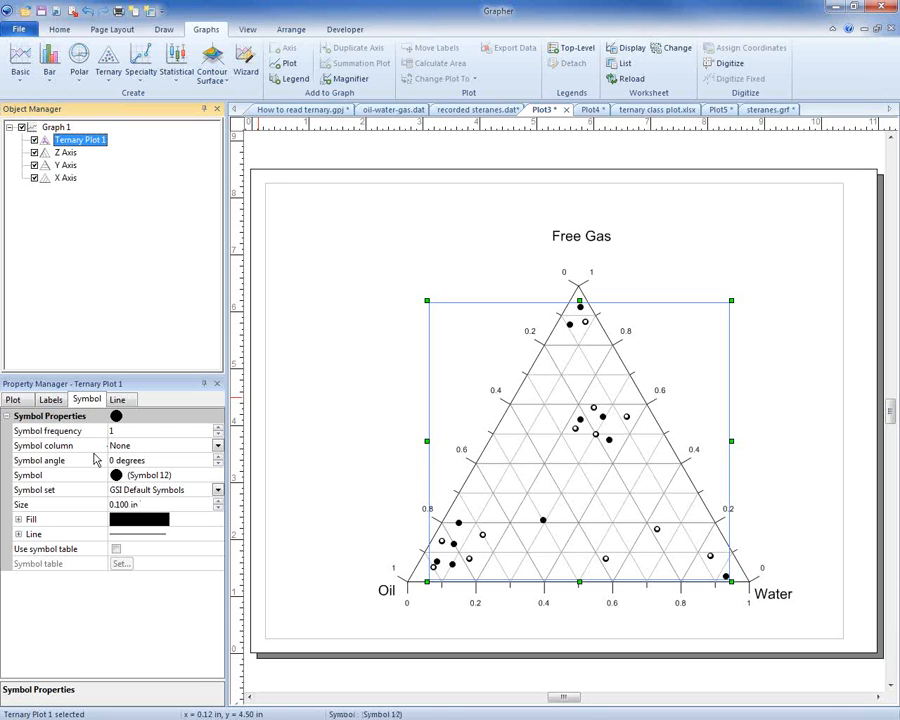
click(129, 477)
click(129, 477)
click(139, 541)
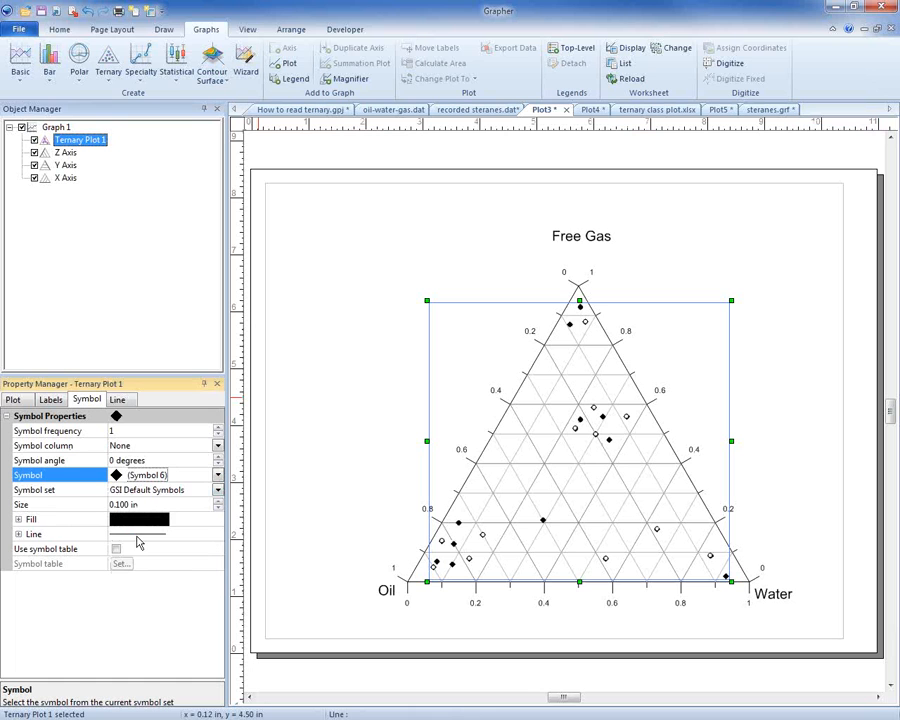
click(134, 477)
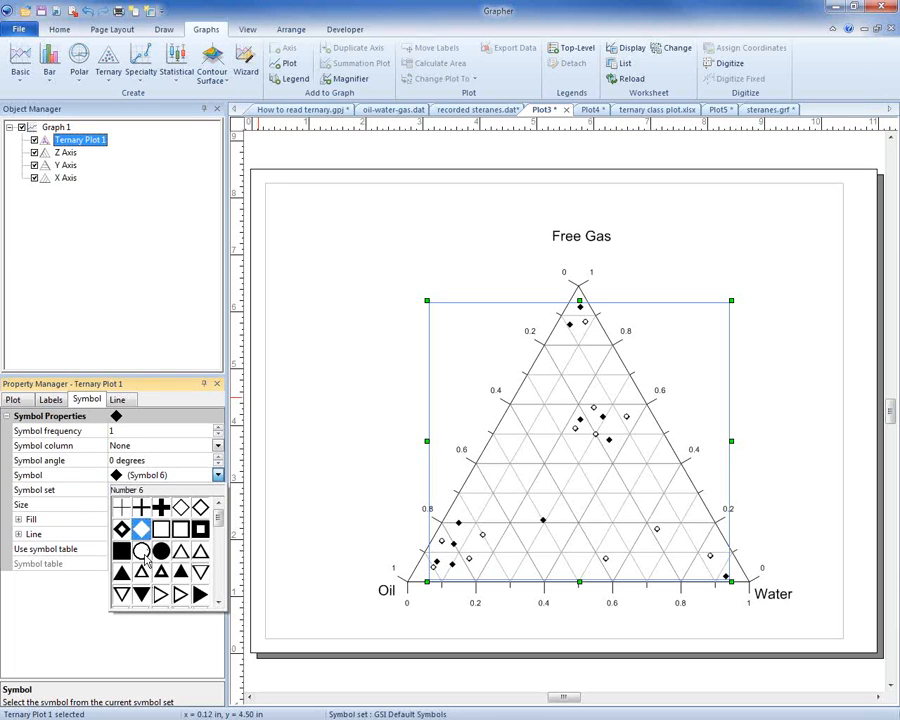
click(44, 484)
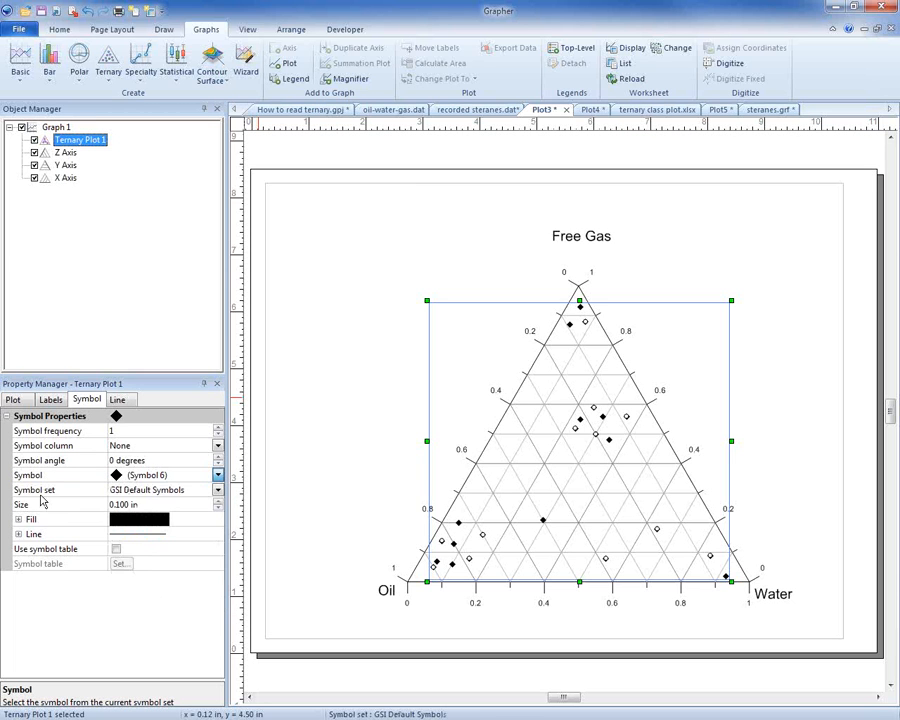
Step: Change the plot's symbol set to GSI Oil and Gas and pick Symbol 0
click(130, 492)
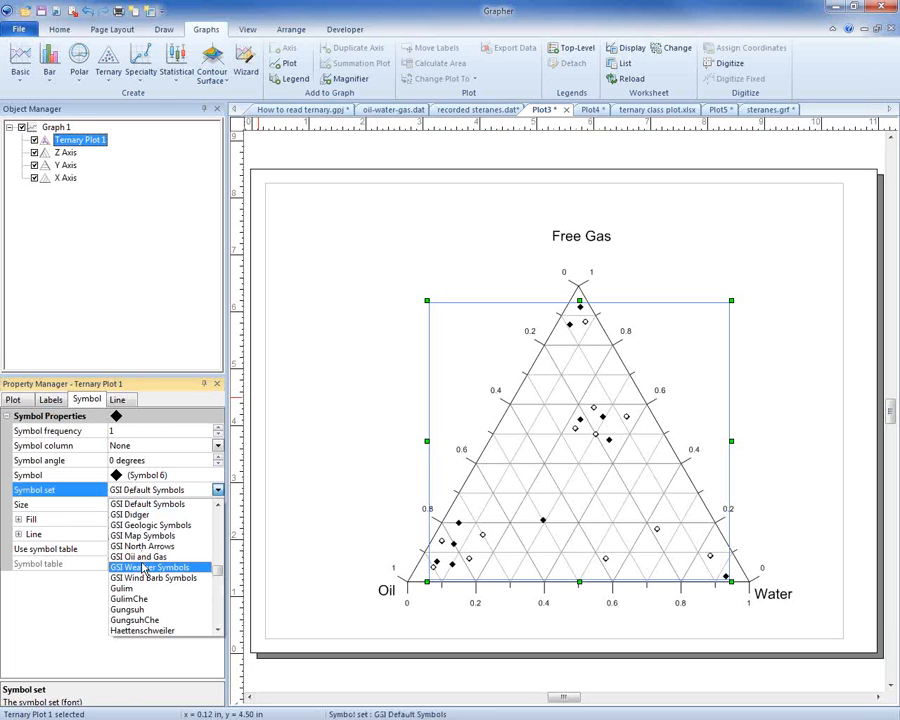
click(140, 557)
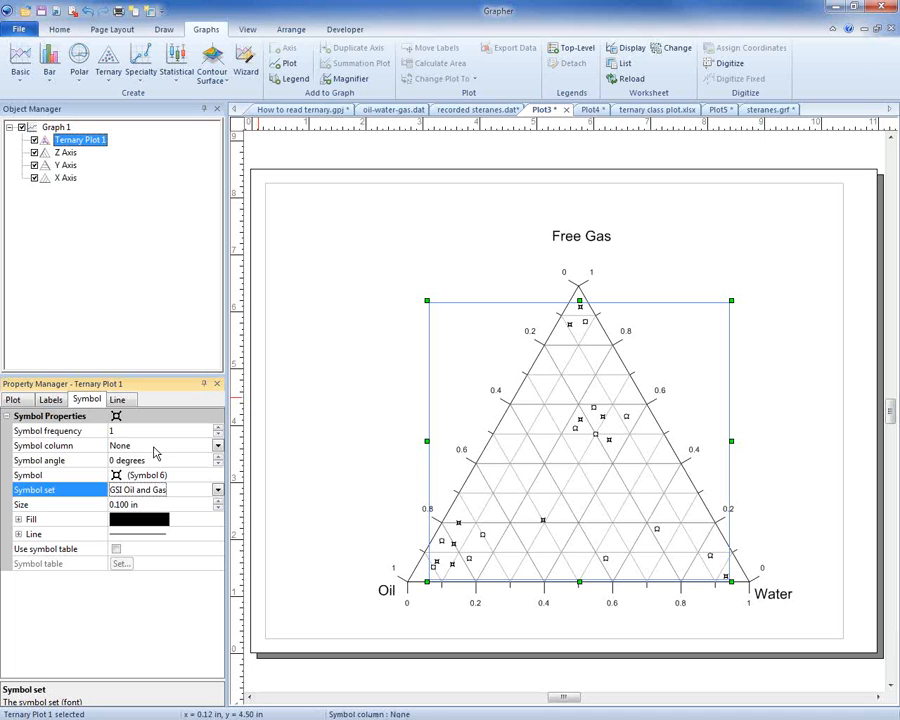
click(145, 480)
click(146, 480)
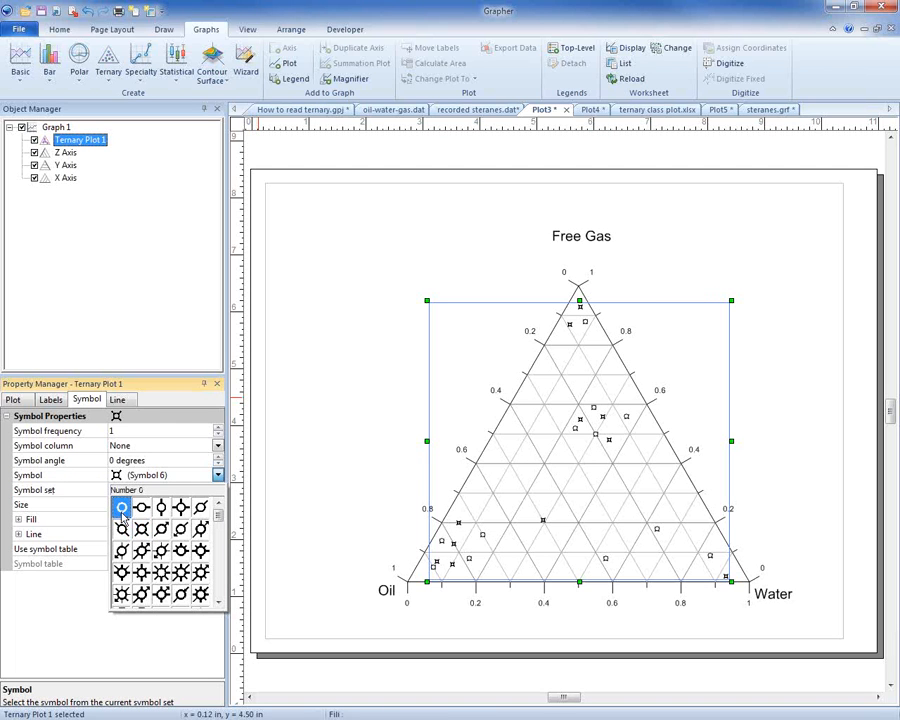
click(122, 513)
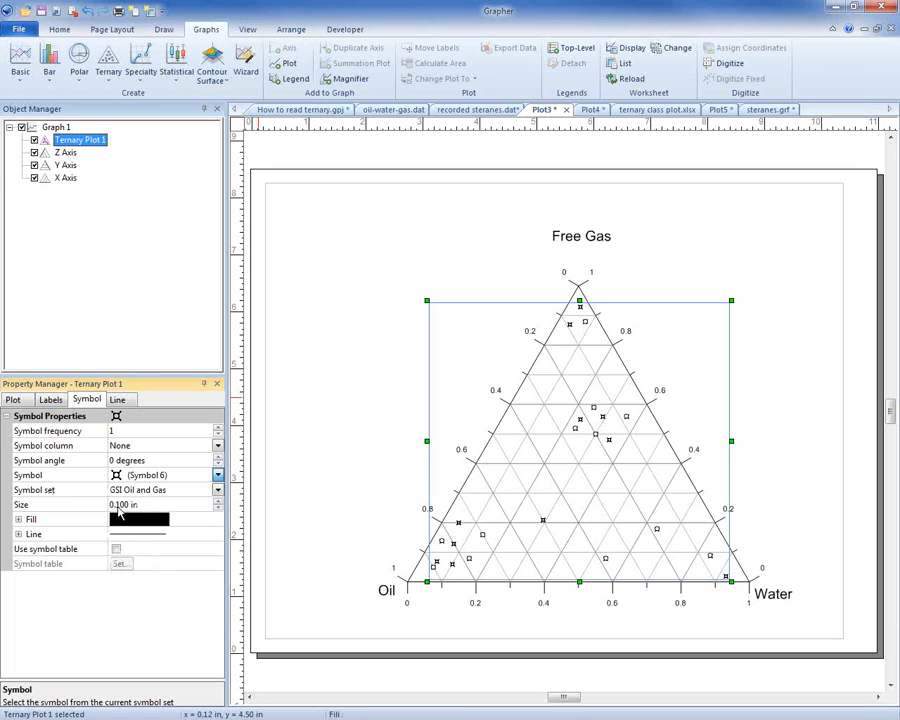
Step: Check which worksheet columns can be assigned as the plot's symbol column, keeping None
click(51, 432)
click(54, 447)
click(217, 446)
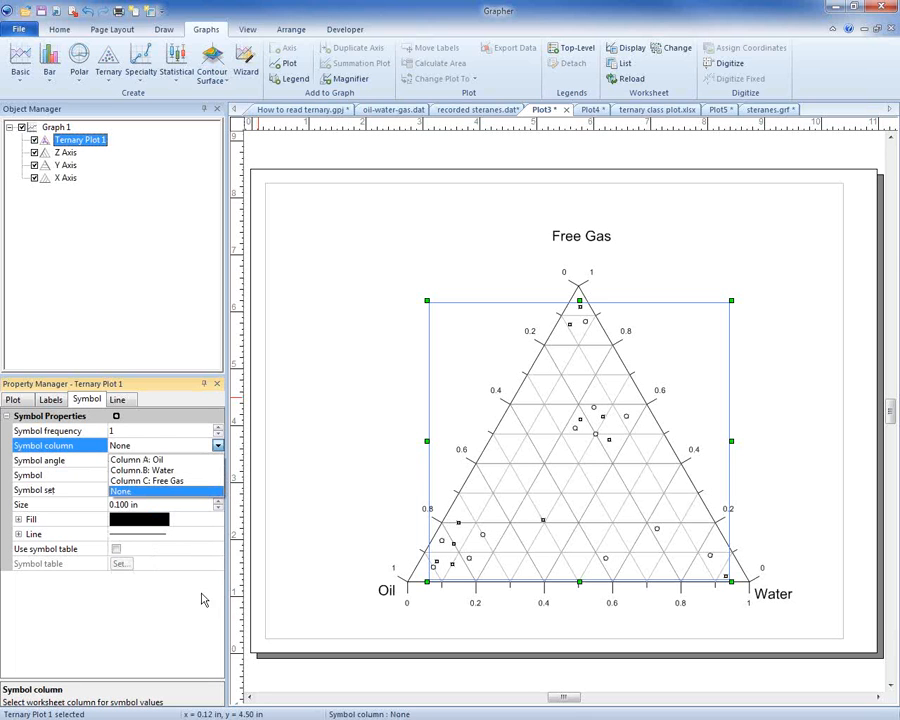
click(73, 449)
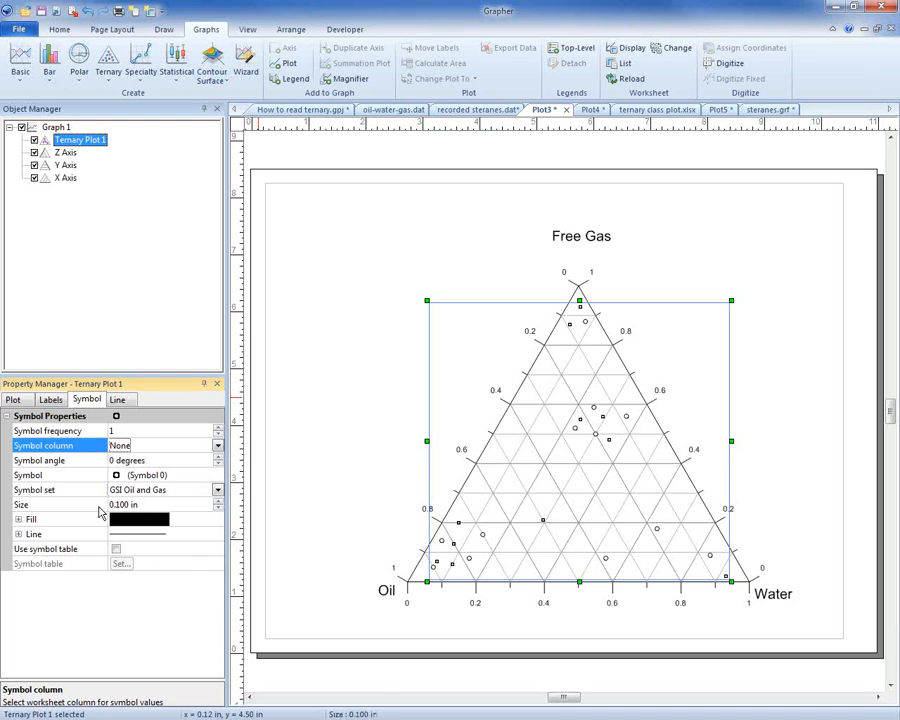
Step: Set the plot's symbol set to GSI Default Symbols and choose the filled diamond, Symbol 6
click(217, 489)
scroll(157, 545, up, 3)
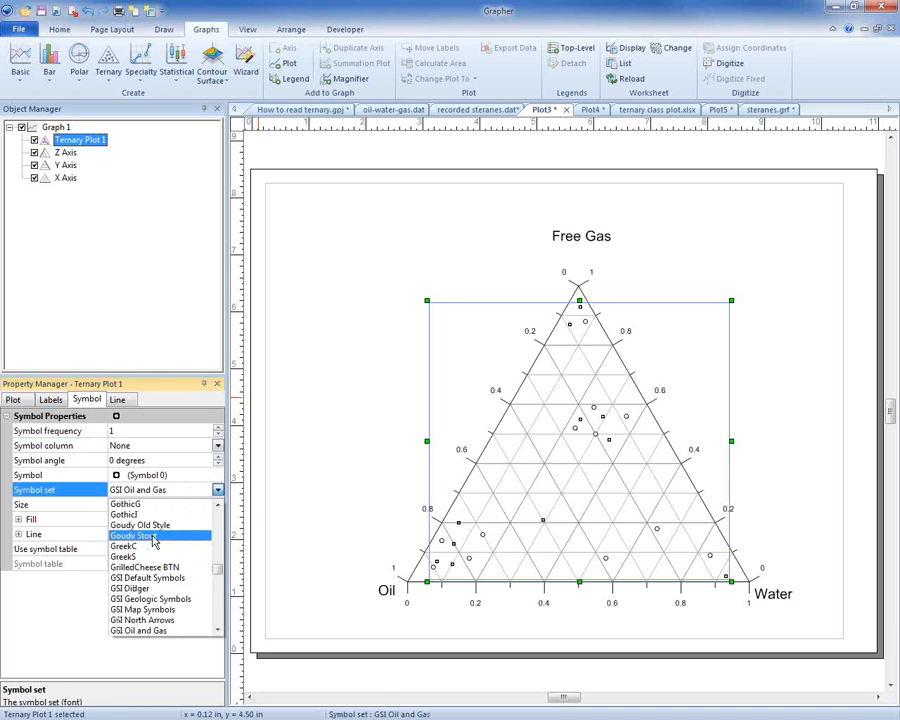
click(150, 547)
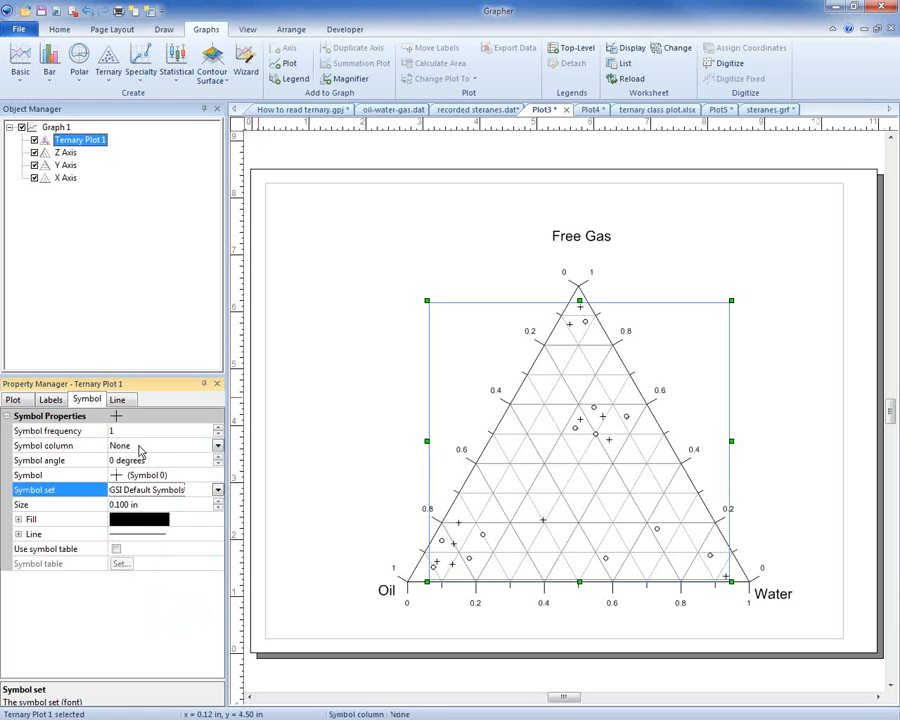
click(115, 475)
click(115, 475)
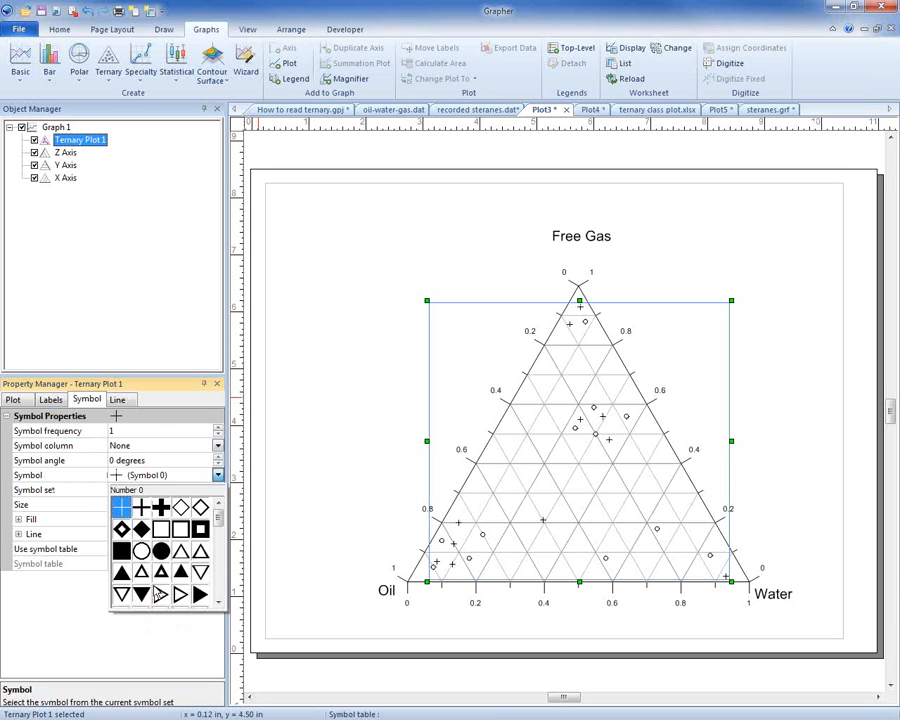
click(141, 529)
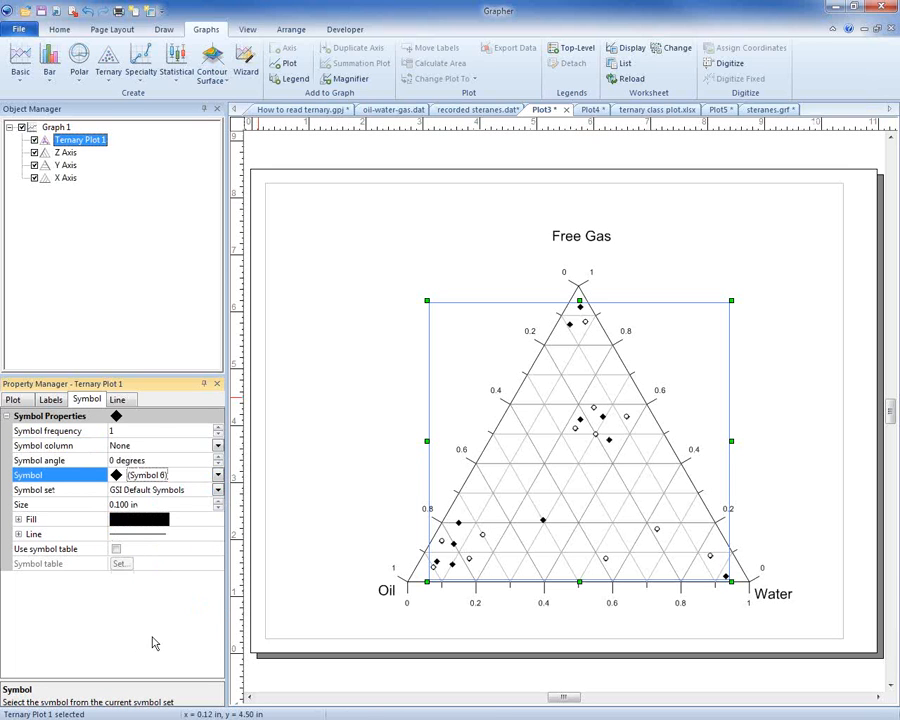
Step: Try a symbol size of 0.05 in and set the diamonds' size to 0.5 in
click(50, 506)
text(0.05)
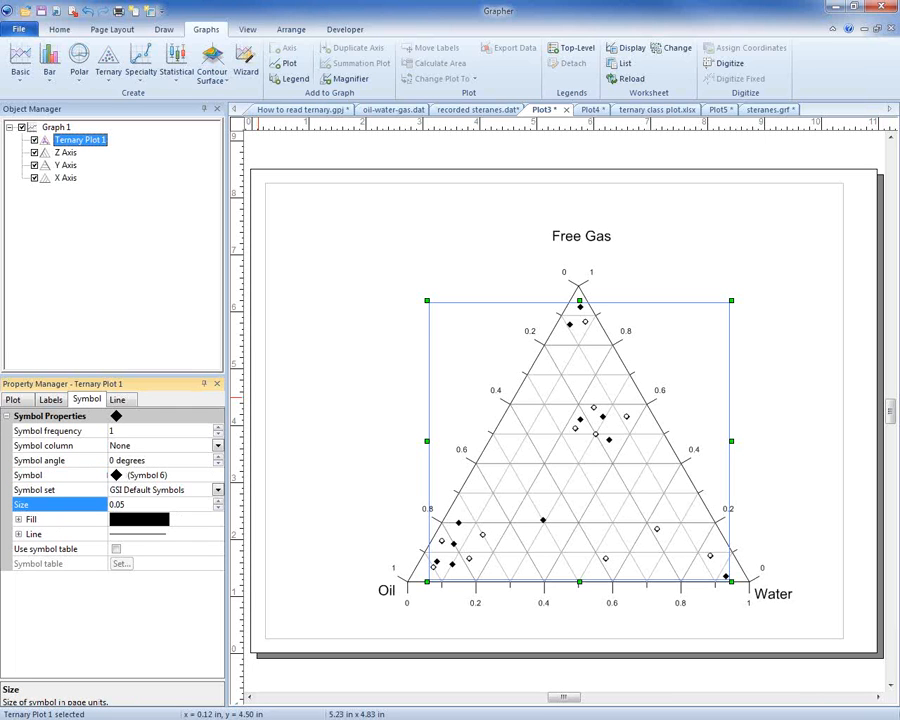
key(Return)
text(0.5)
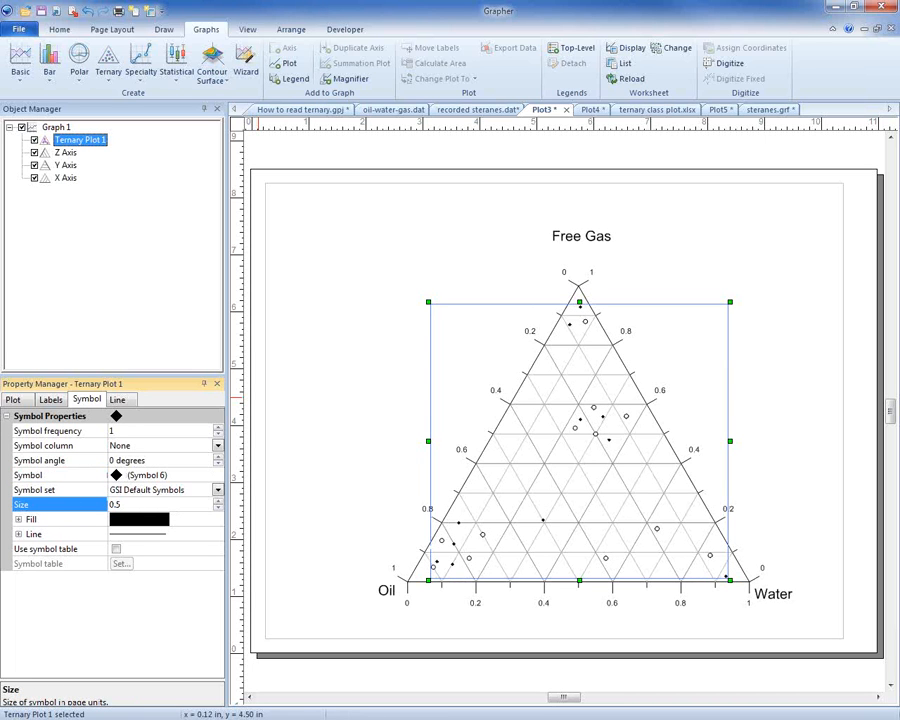
key(Return)
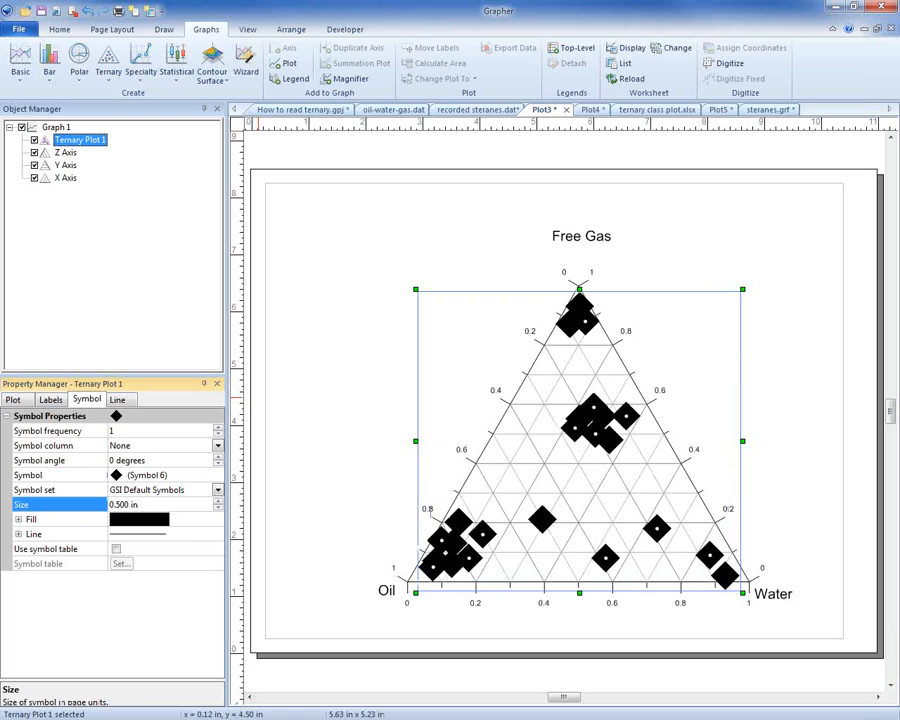
Step: Set the diamonds' size to 0.1 in and change their fill foreground color to Orange
text(0.1)
key(Return)
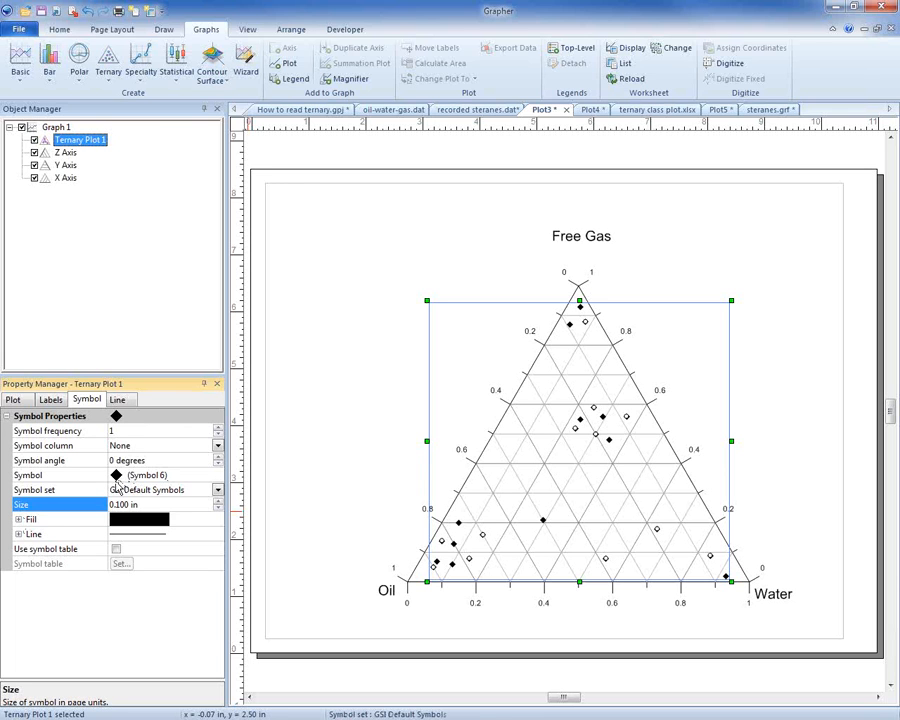
click(30, 519)
click(18, 519)
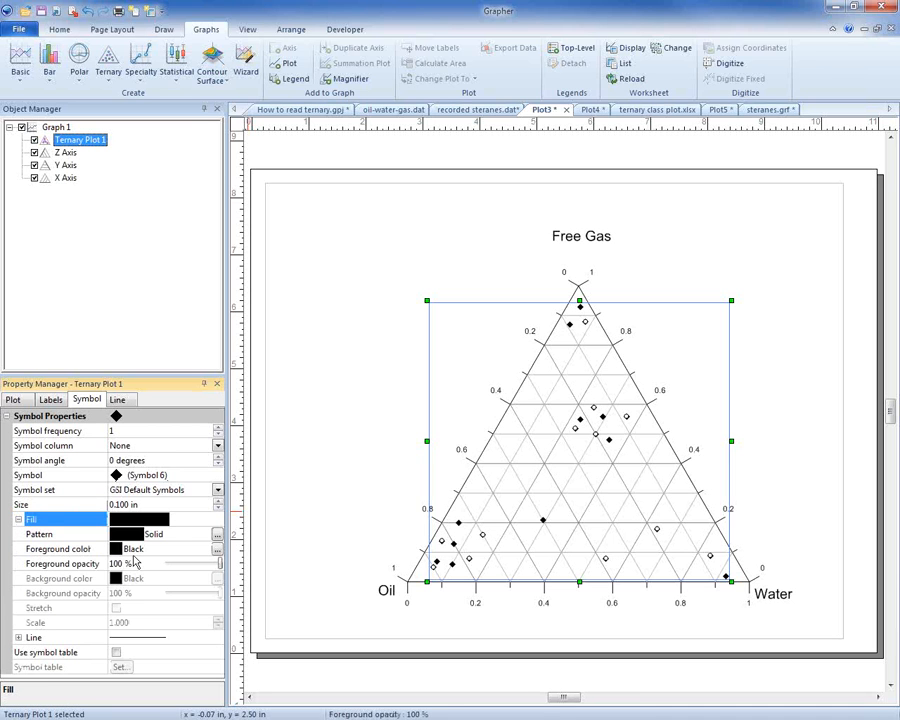
click(135, 549)
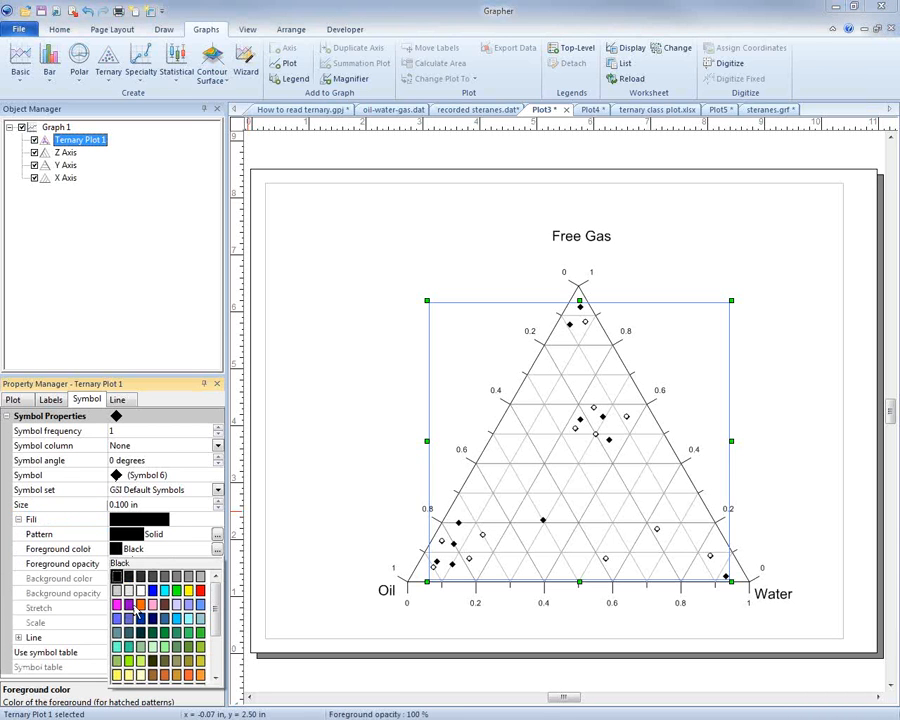
click(140, 604)
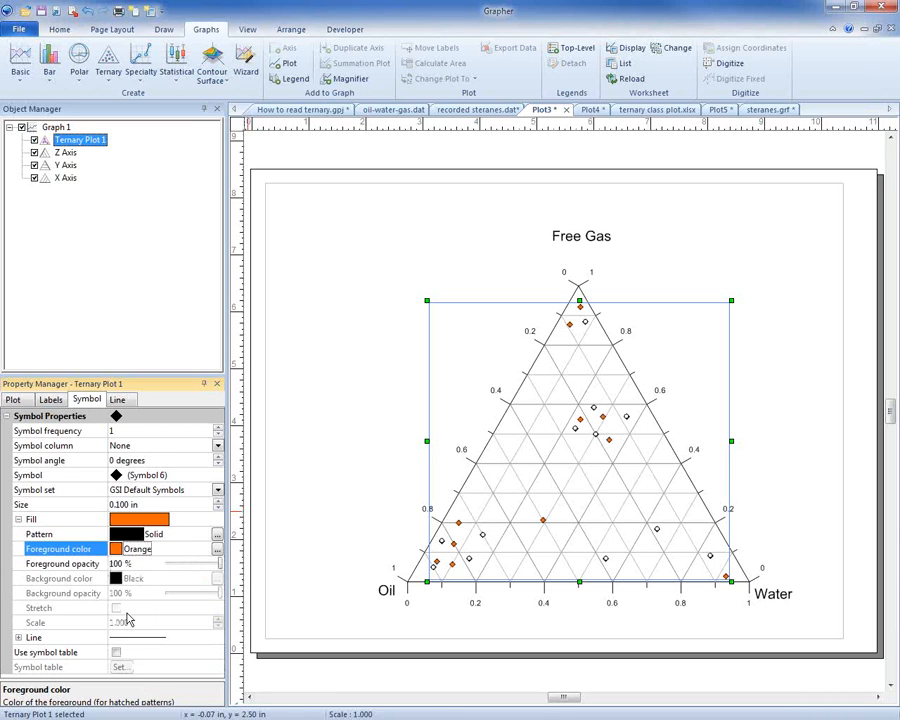
click(336, 436)
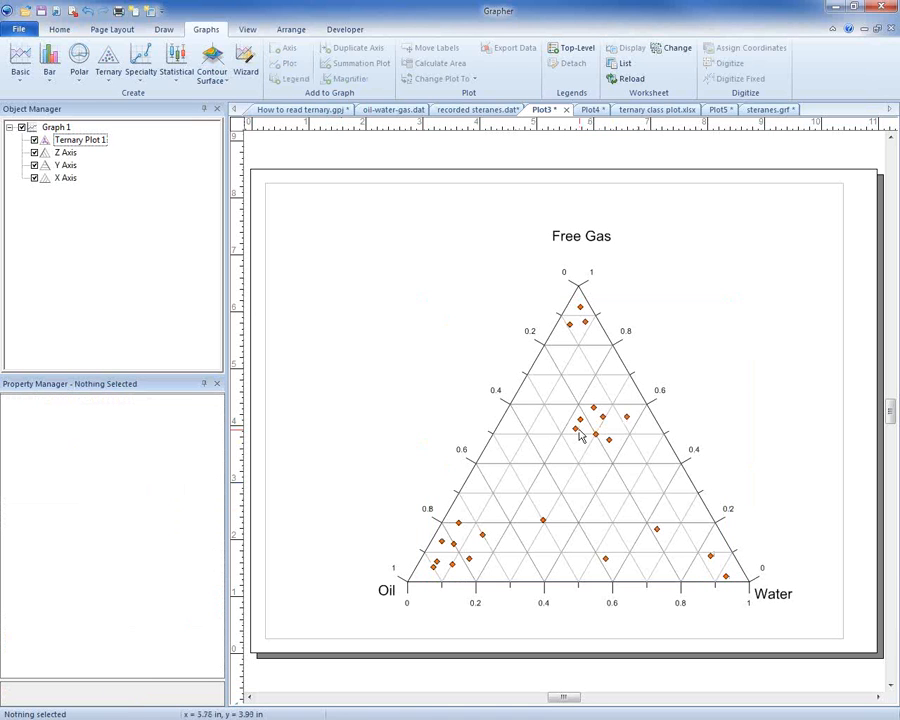
Step: Set the symbol size of Ternary Plot 1 to 0.2 in
click(79, 140)
click(158, 505)
drag(158, 505, 108, 505)
text(0.2)
key(Return)
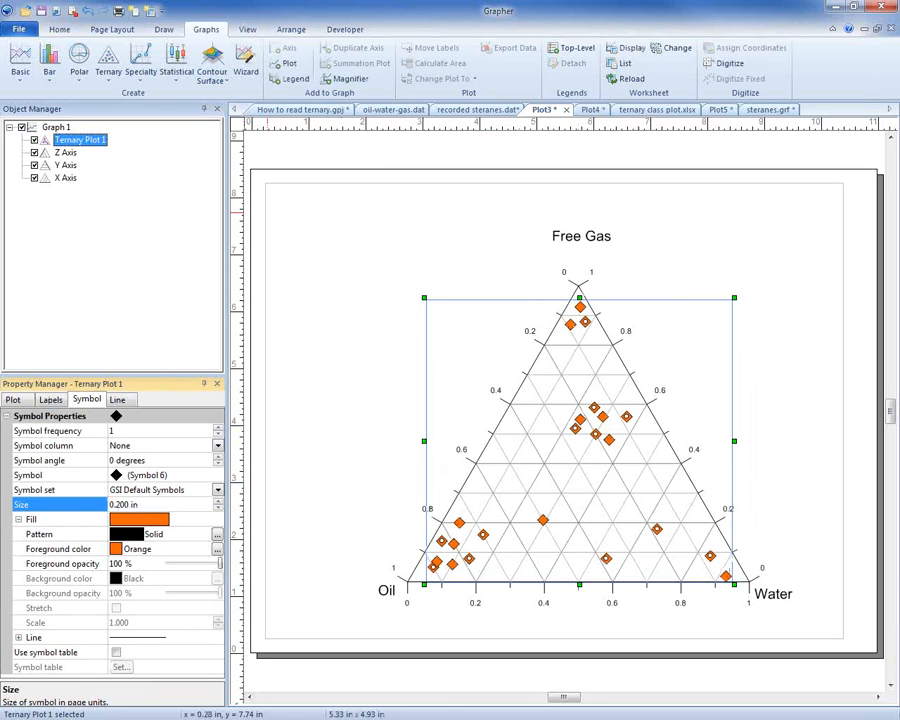
Step: Try an Orange outline on the diamonds, and set the outline to Blue with a width of 0.020 in
click(18, 638)
scroll(22, 642, down, 2)
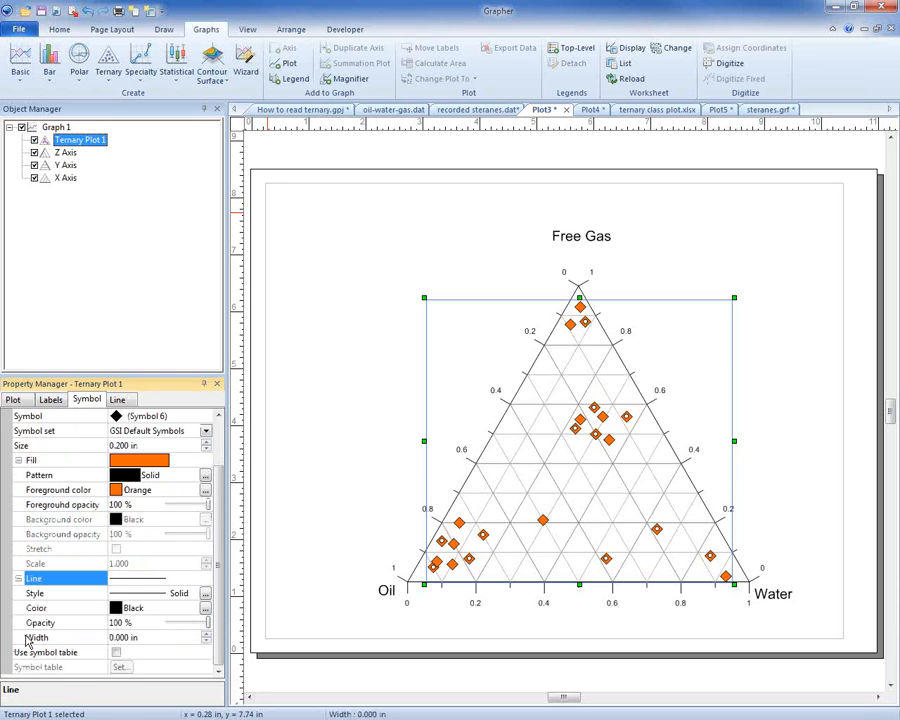
click(130, 608)
click(132, 620)
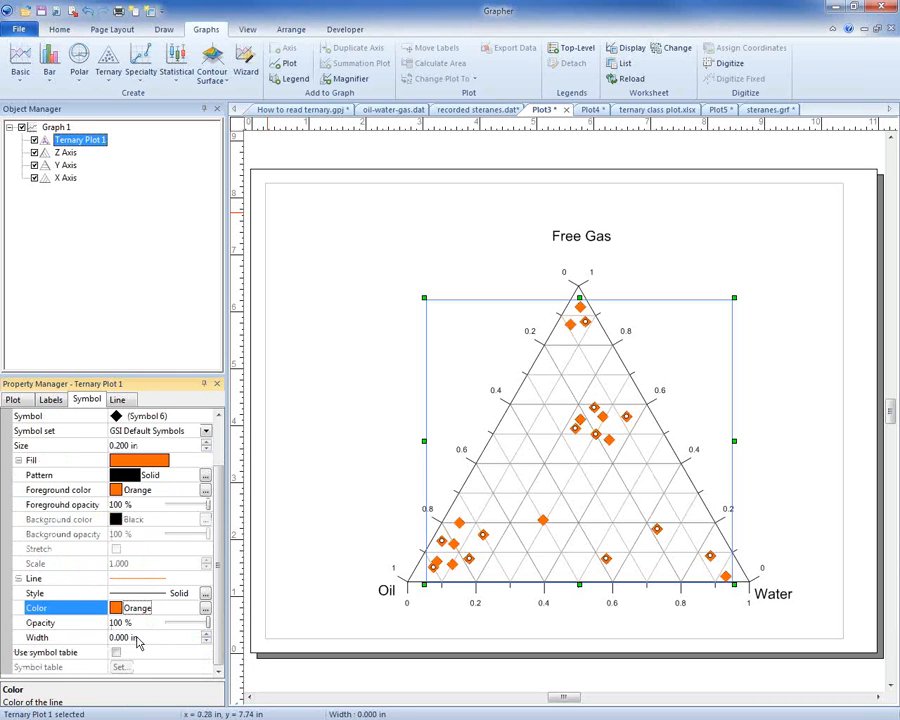
click(133, 609)
click(150, 636)
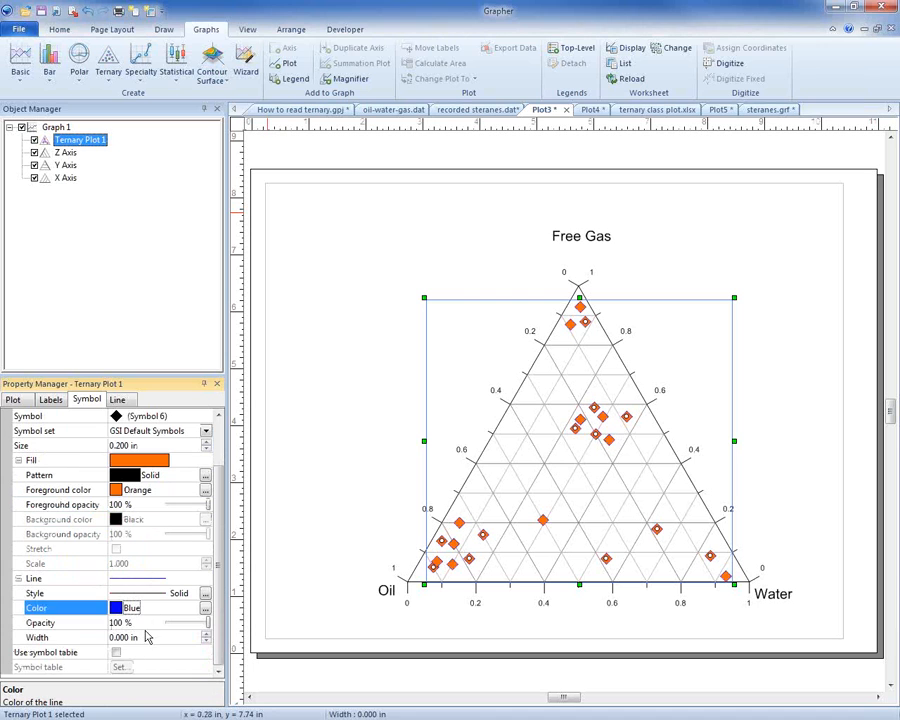
click(150, 640)
key(Up)
key(Up)
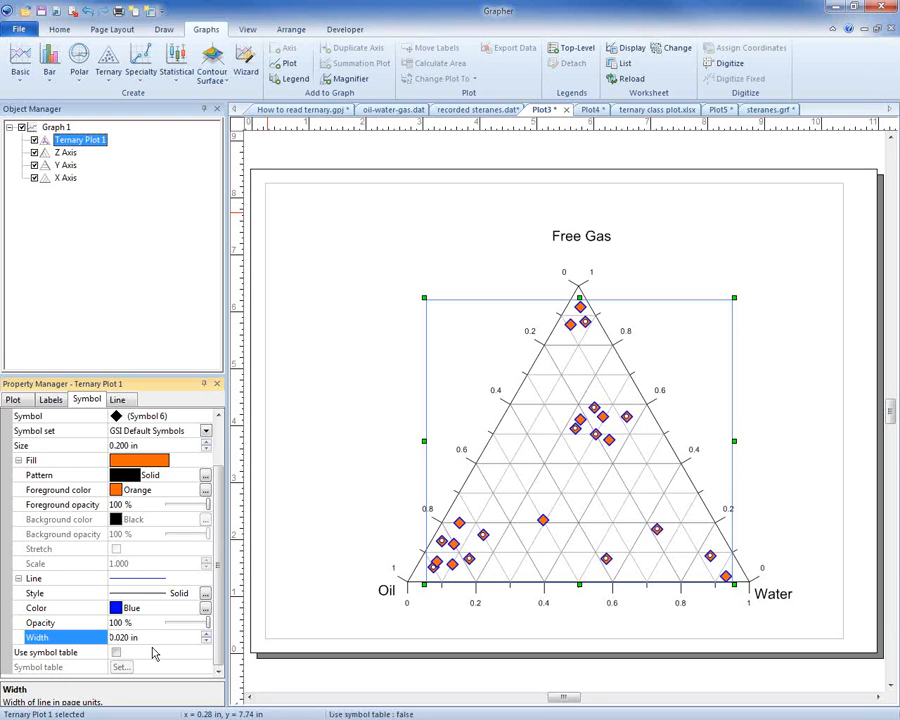
click(30, 666)
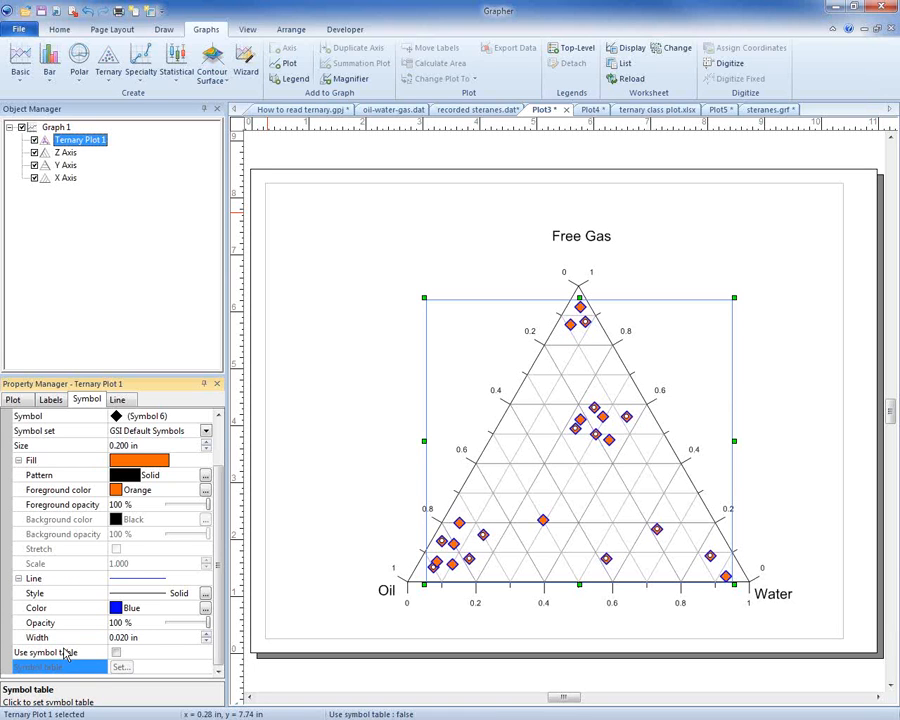
scroll(60, 540, up, 3)
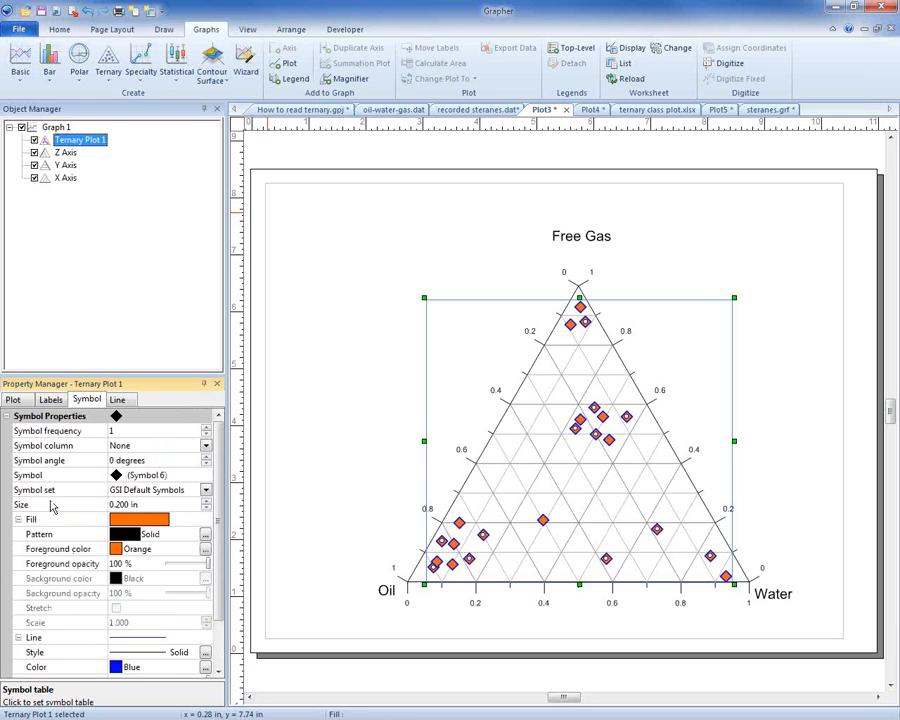
Step: Try connecting the plot's data points with a Solid line and set the line style back to Invisible
click(118, 401)
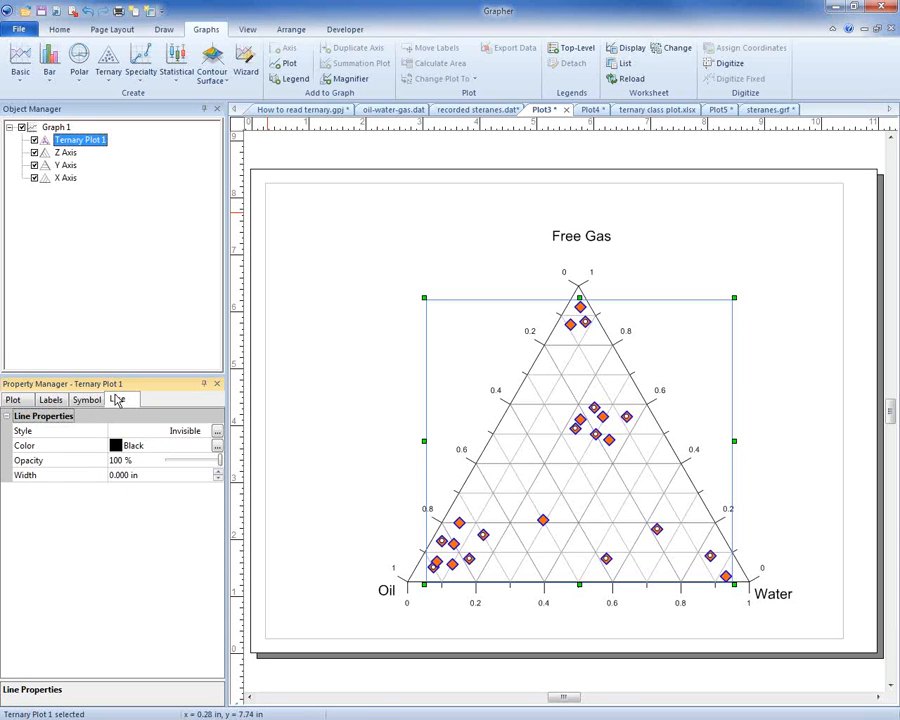
click(115, 430)
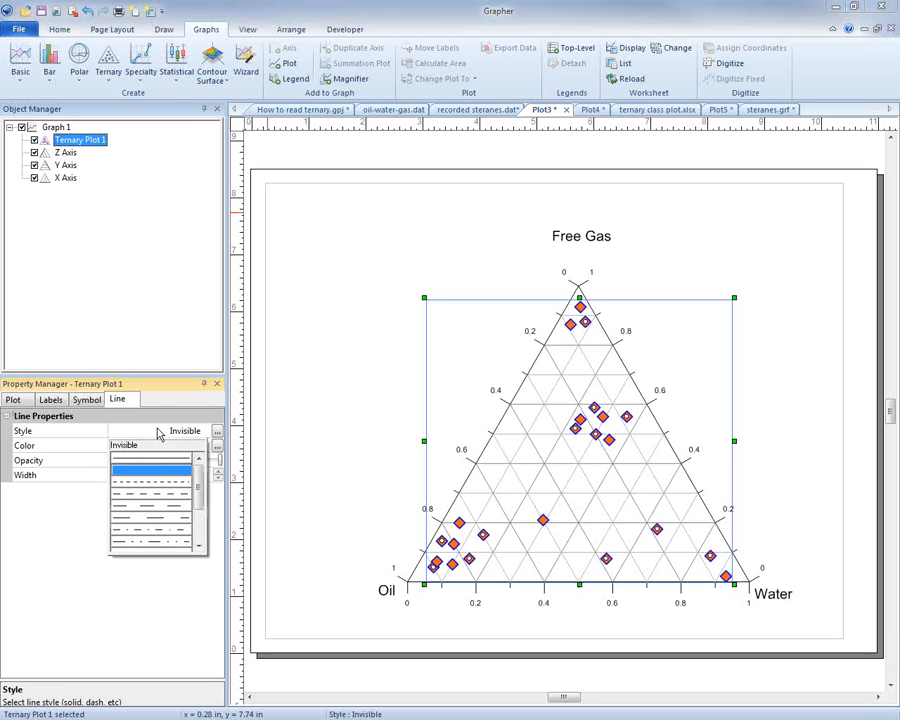
click(155, 471)
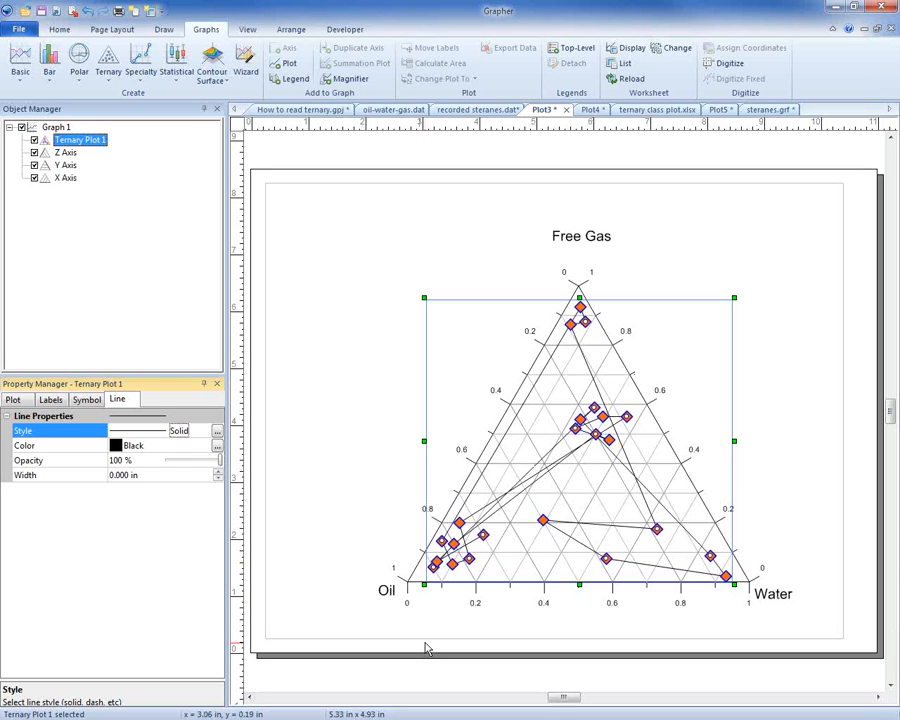
click(160, 432)
click(165, 472)
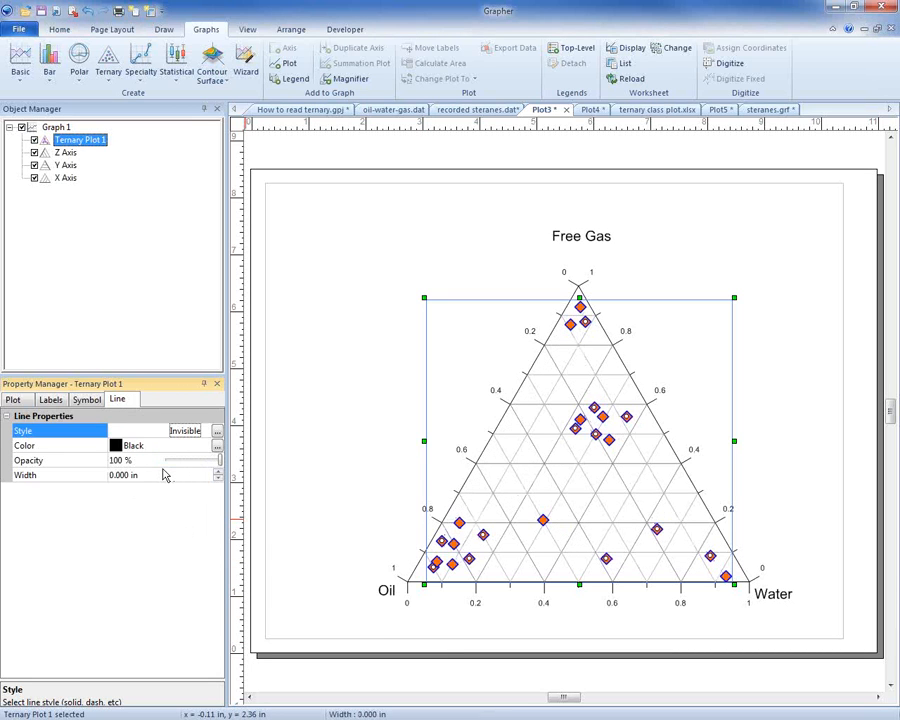
Step: Display X, Y and Z value labels on the plot's data points and examine them up close
click(52, 400)
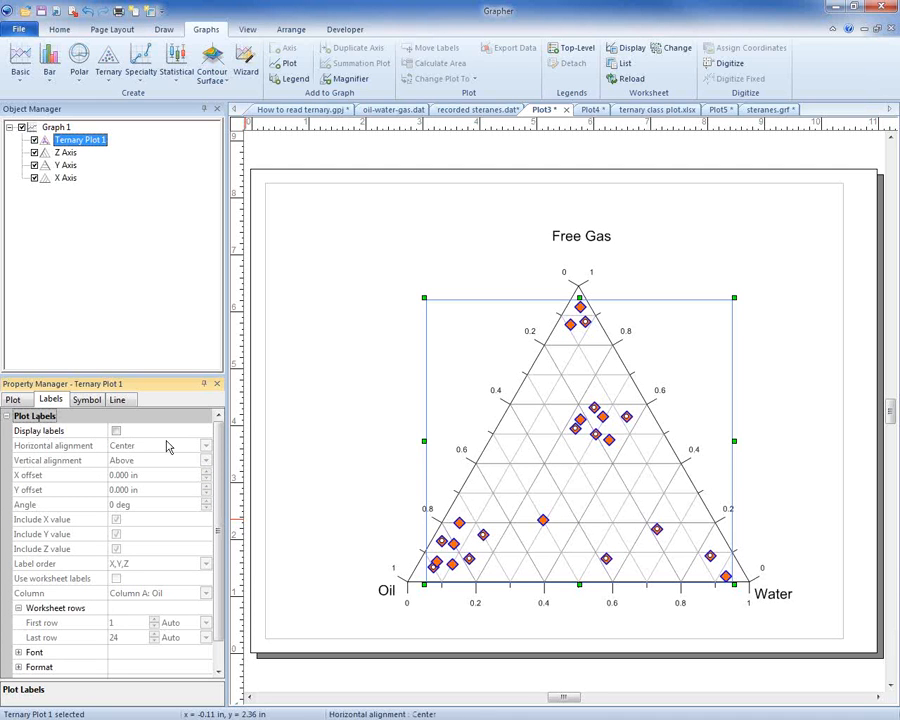
click(116, 431)
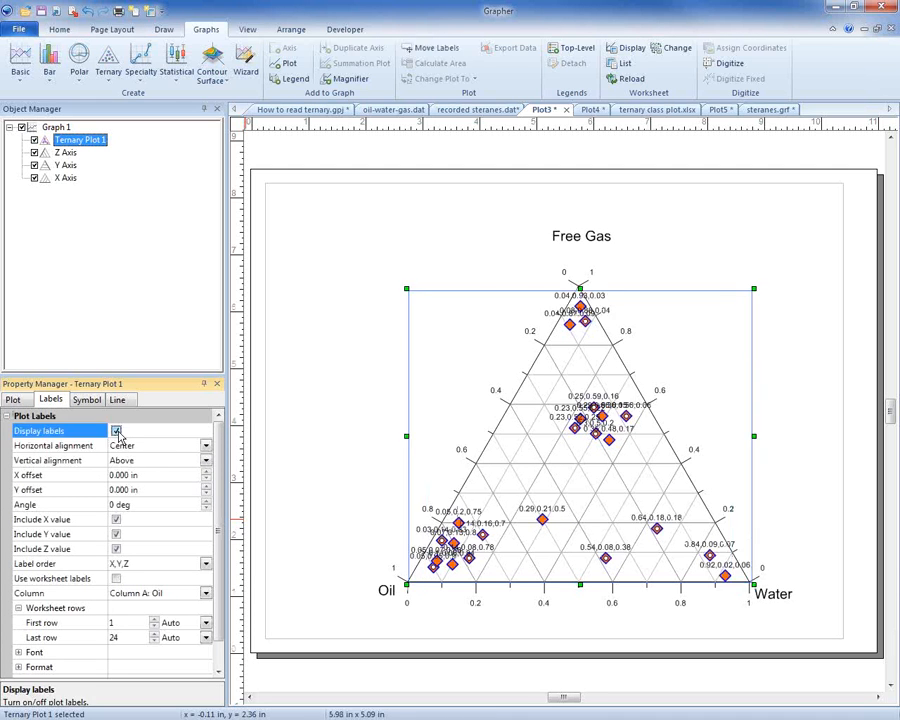
scroll(612, 487, up, 5)
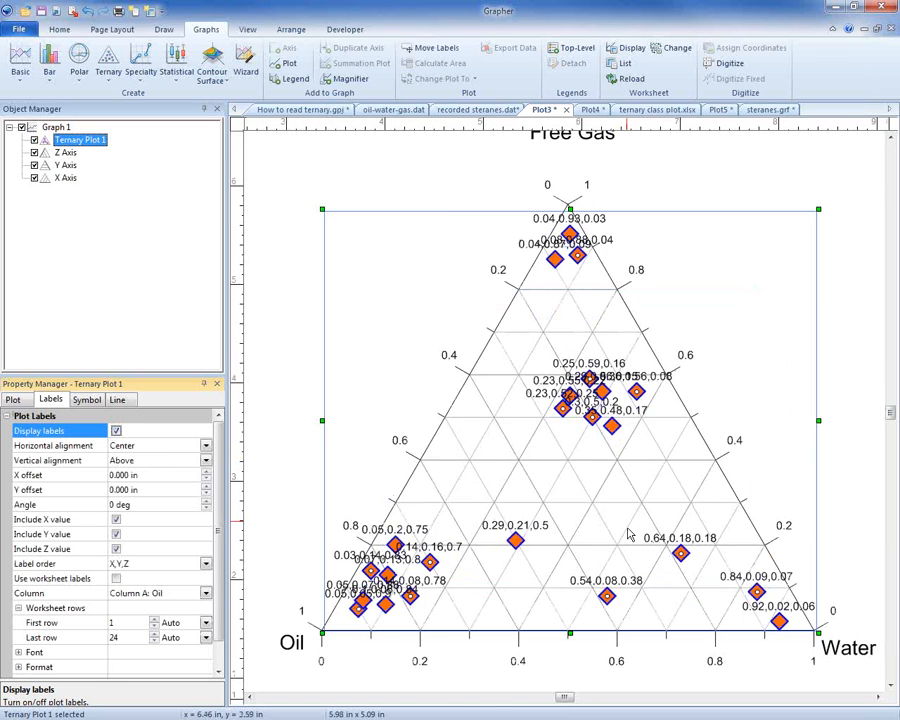
drag(610, 477, 629, 409)
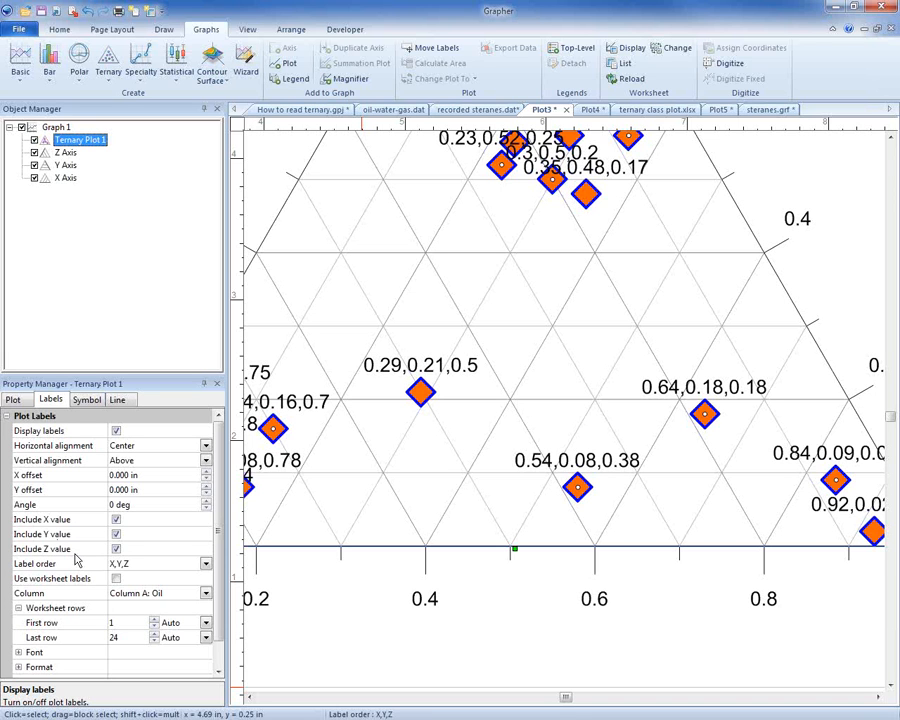
Step: Try excluding the Y and Z values from the point labels, and include both values again
click(116, 535)
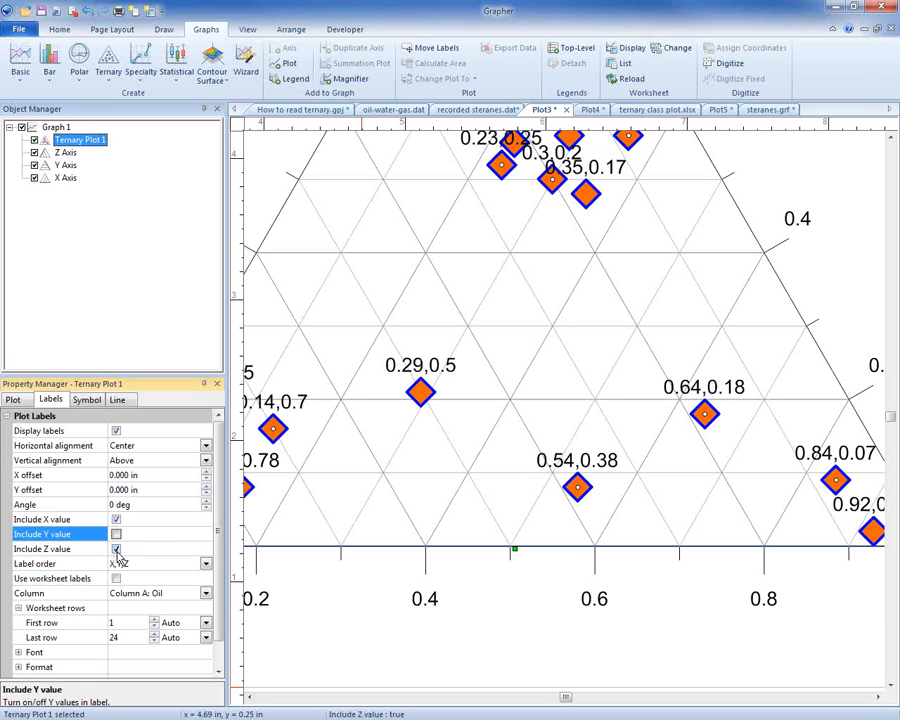
click(116, 549)
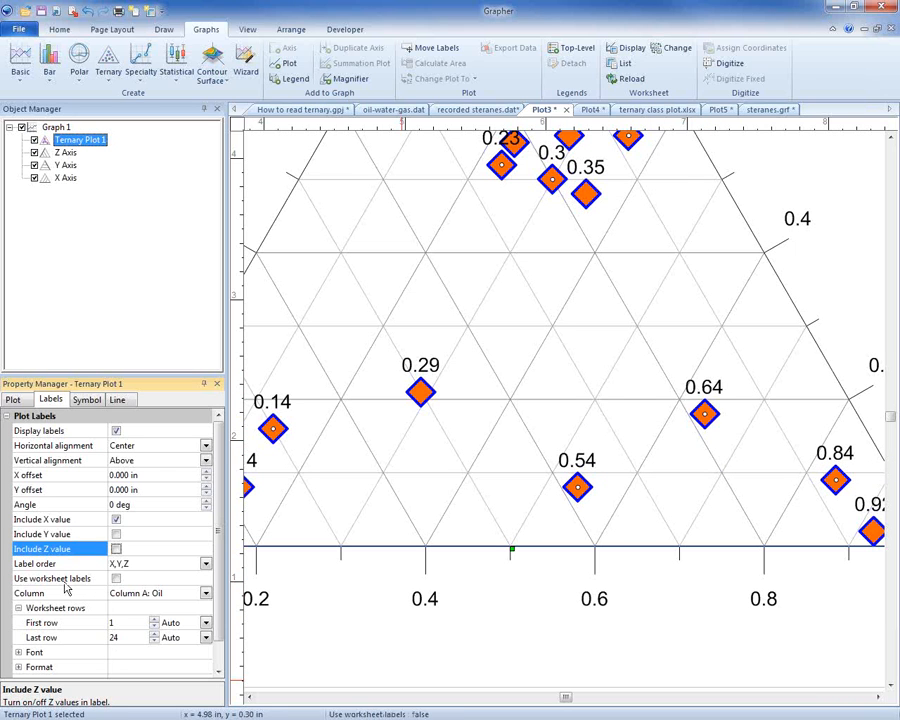
click(116, 534)
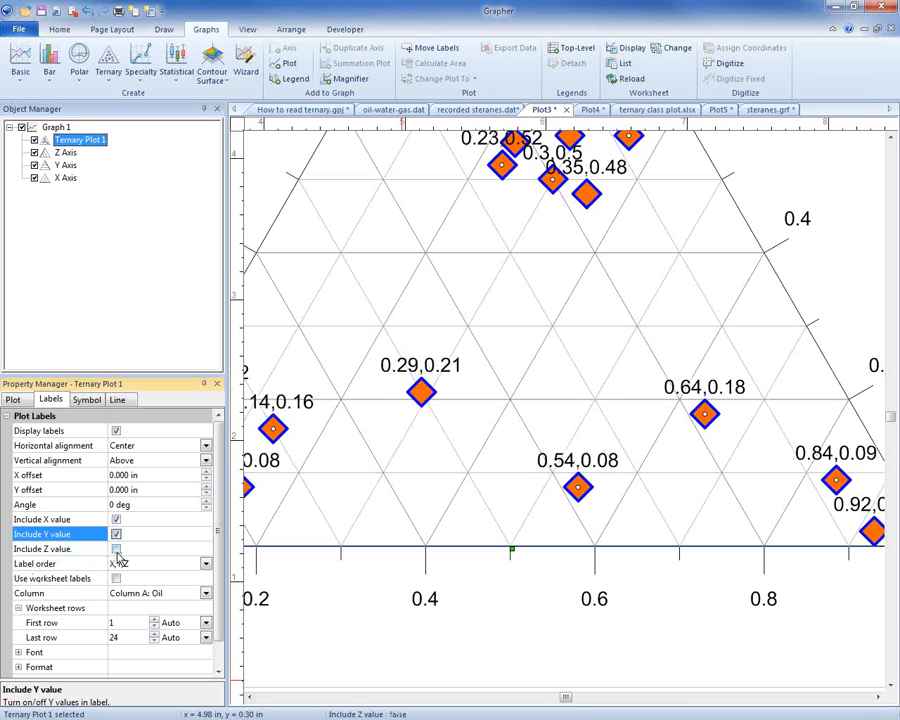
click(116, 549)
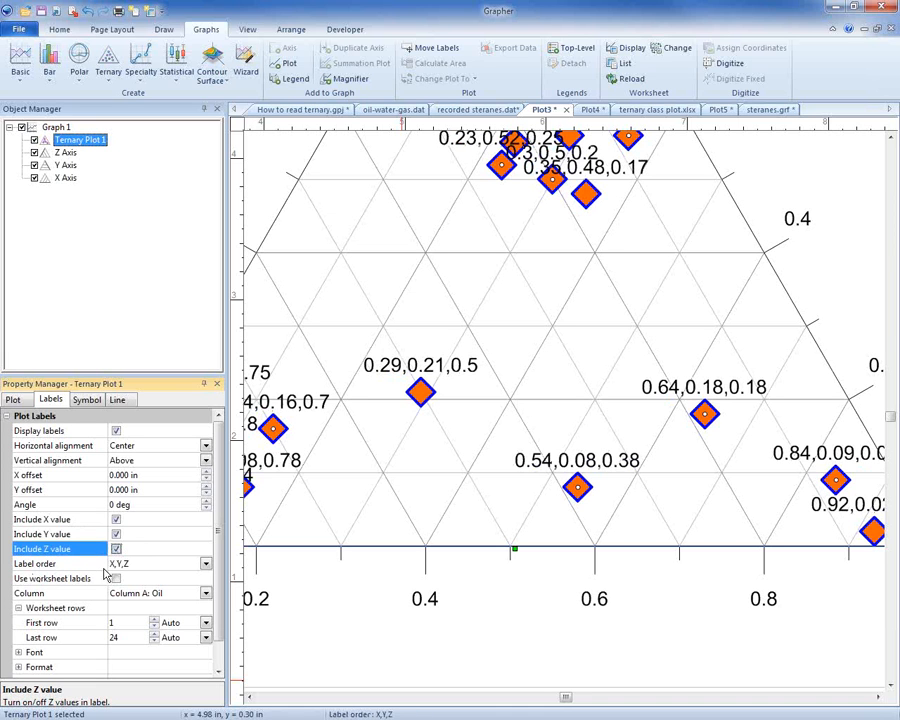
Step: Try the label orders Y,X,Z and Z,Y,X for the point labels and return to X,Y,Z
click(145, 566)
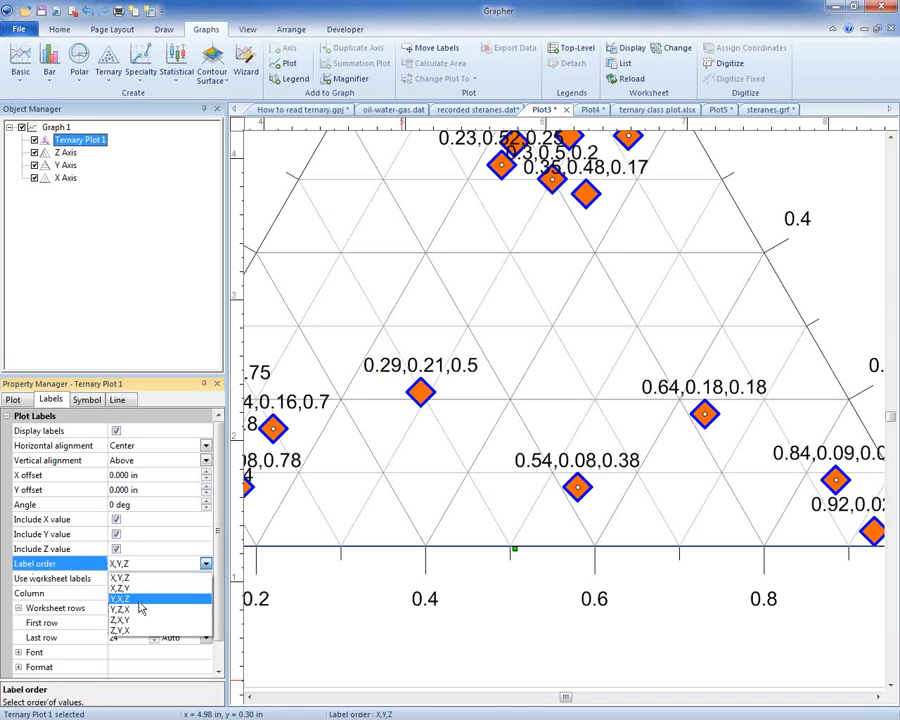
click(141, 601)
click(150, 564)
click(133, 630)
click(152, 568)
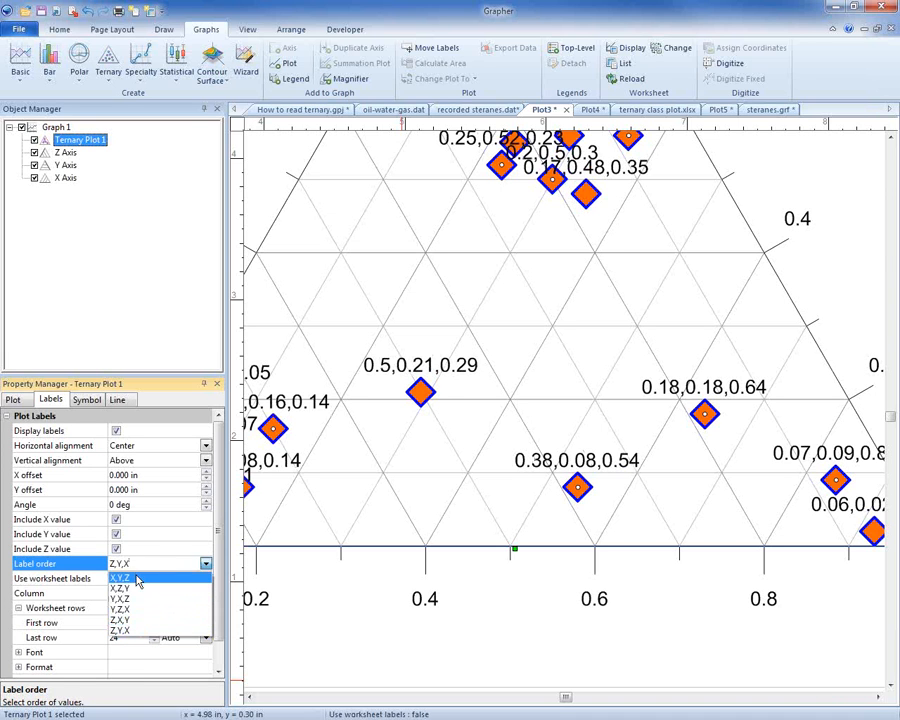
click(141, 578)
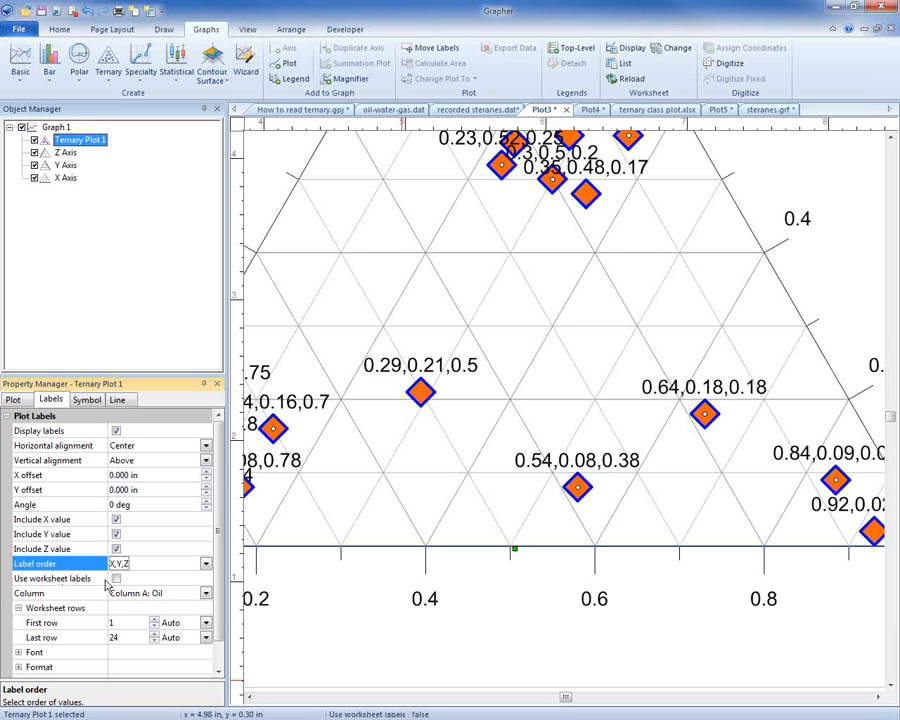
Step: Try labelling the points from the worksheet with Column A: Oil, and turn the worksheet labels off again
click(116, 579)
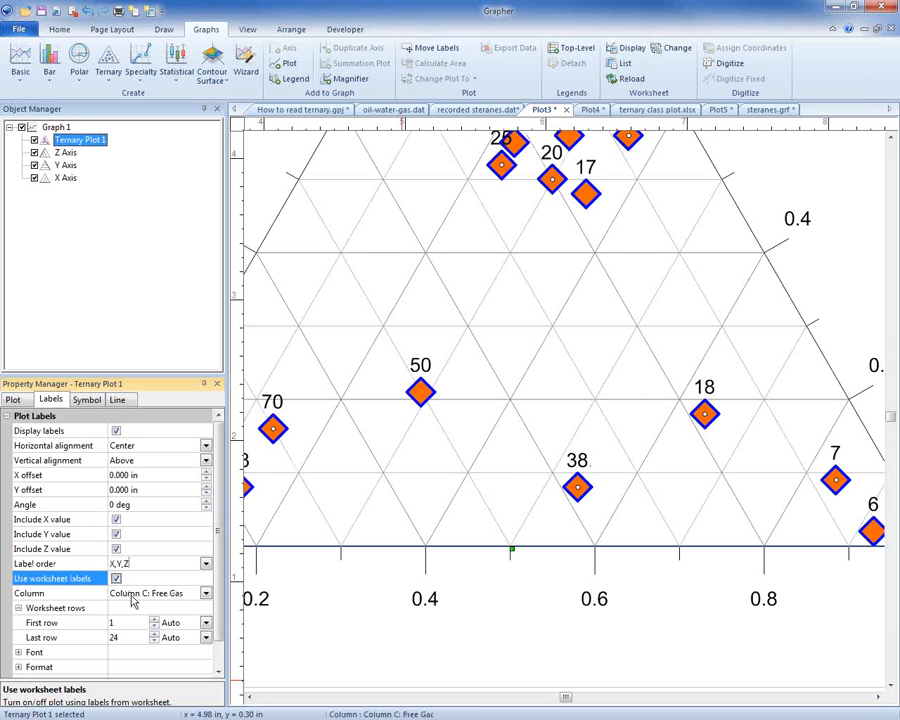
click(132, 593)
click(136, 610)
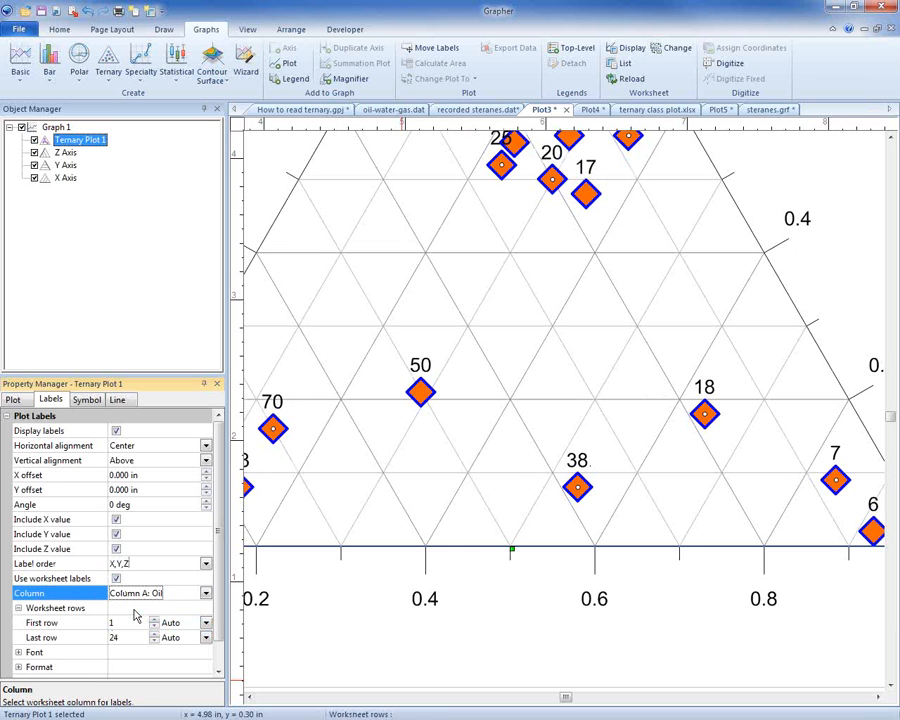
scroll(120, 616, down, 1)
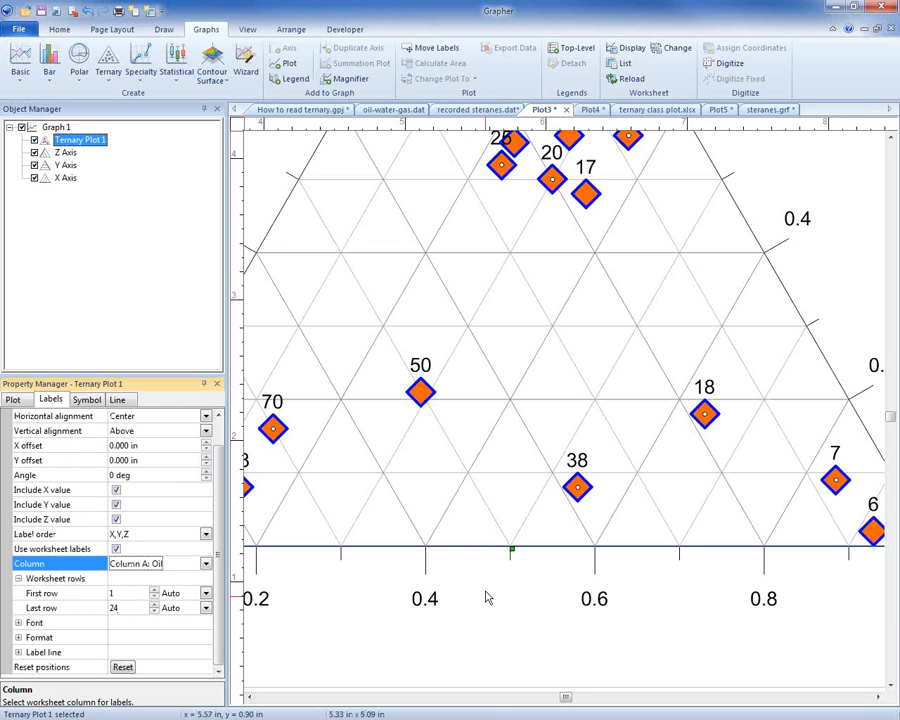
scroll(538, 486, down, 1)
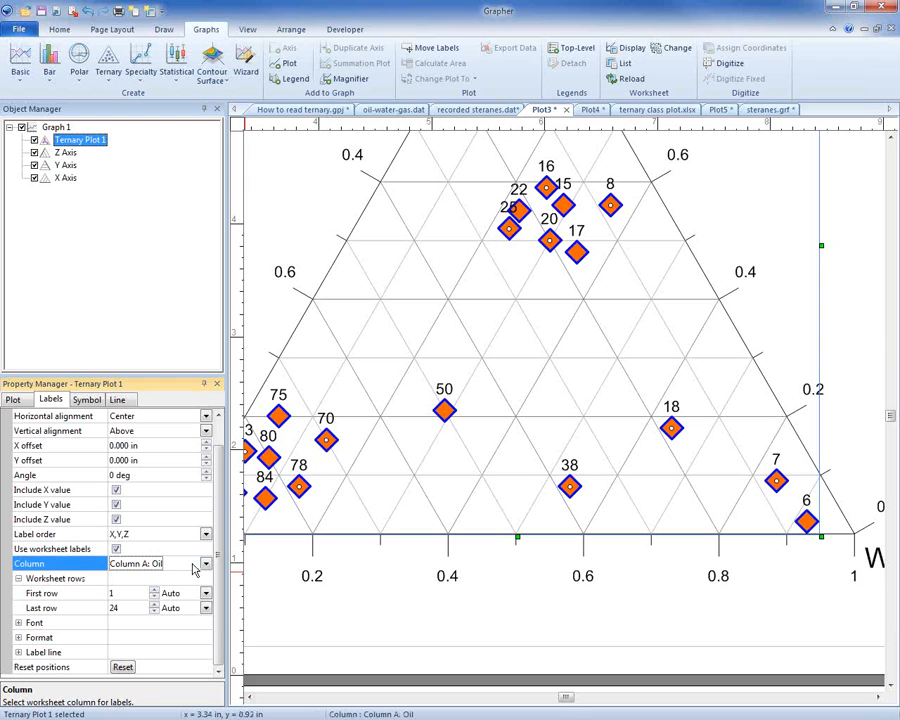
click(116, 550)
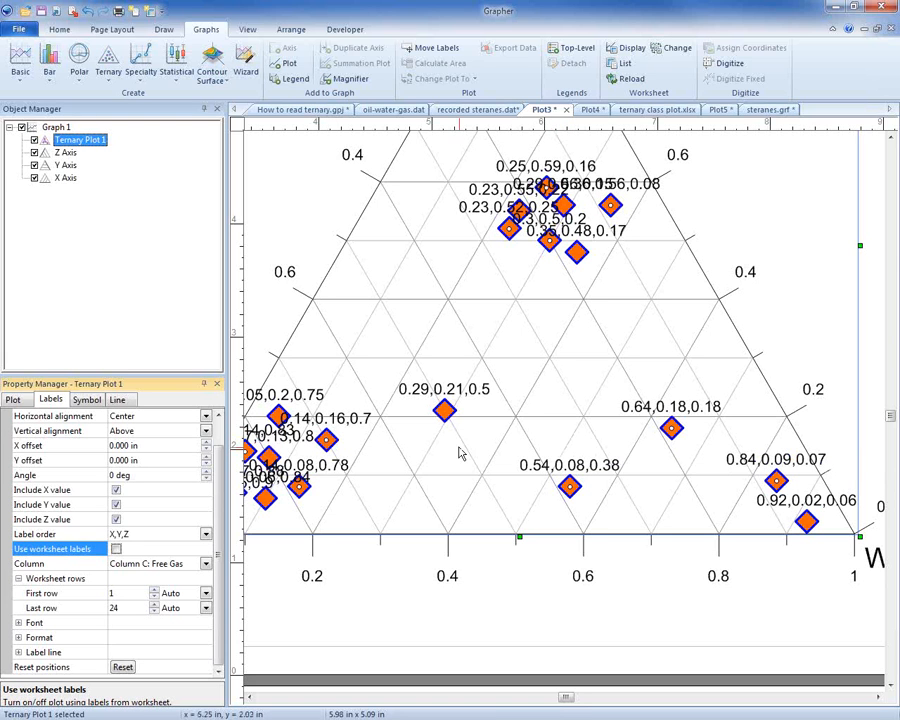
Step: Enclose the point labels in parentheses by adding the prefix "(" and the suffix ")" to their format
click(18, 637)
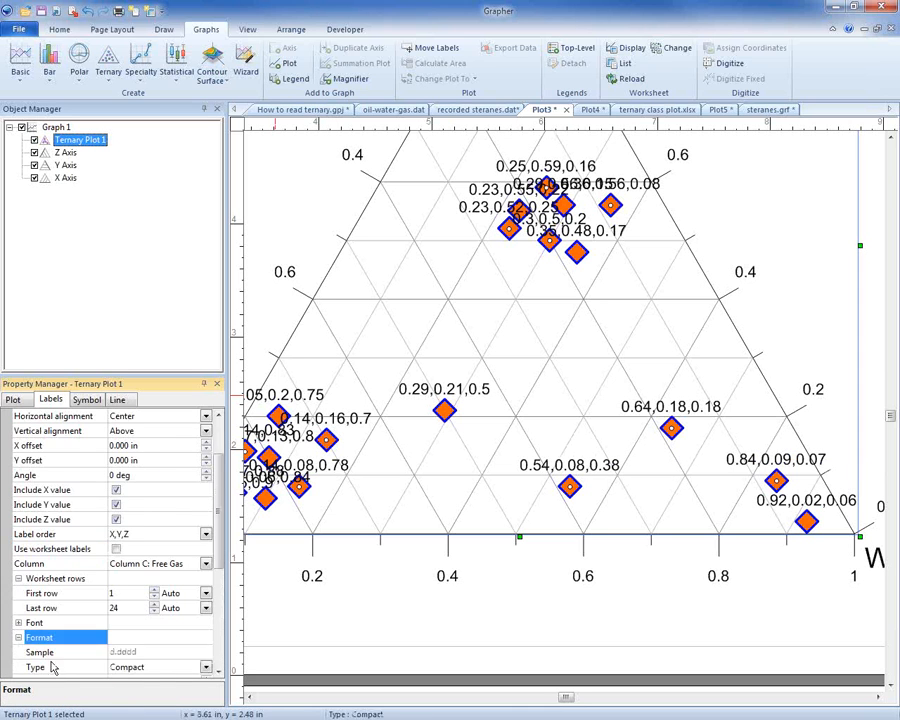
scroll(60, 650, down, 6)
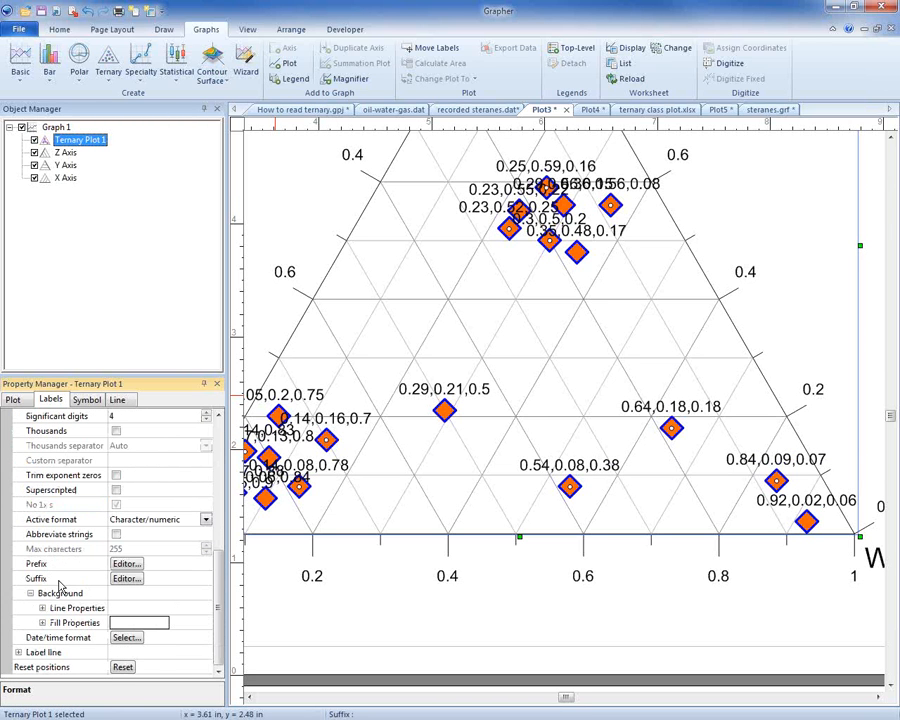
click(126, 564)
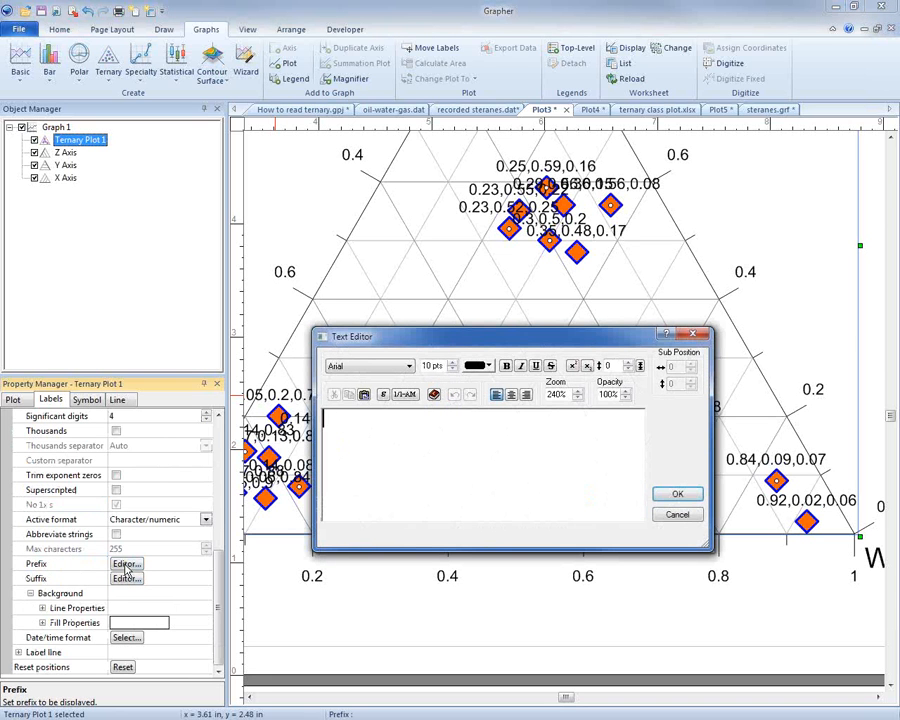
text(()
click(677, 494)
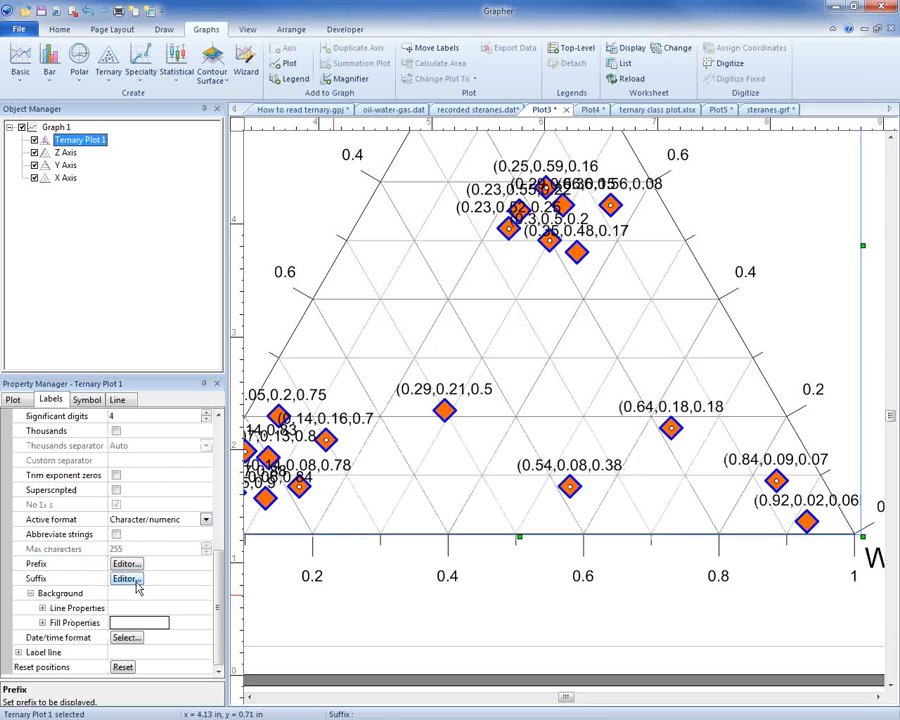
click(128, 579)
text())
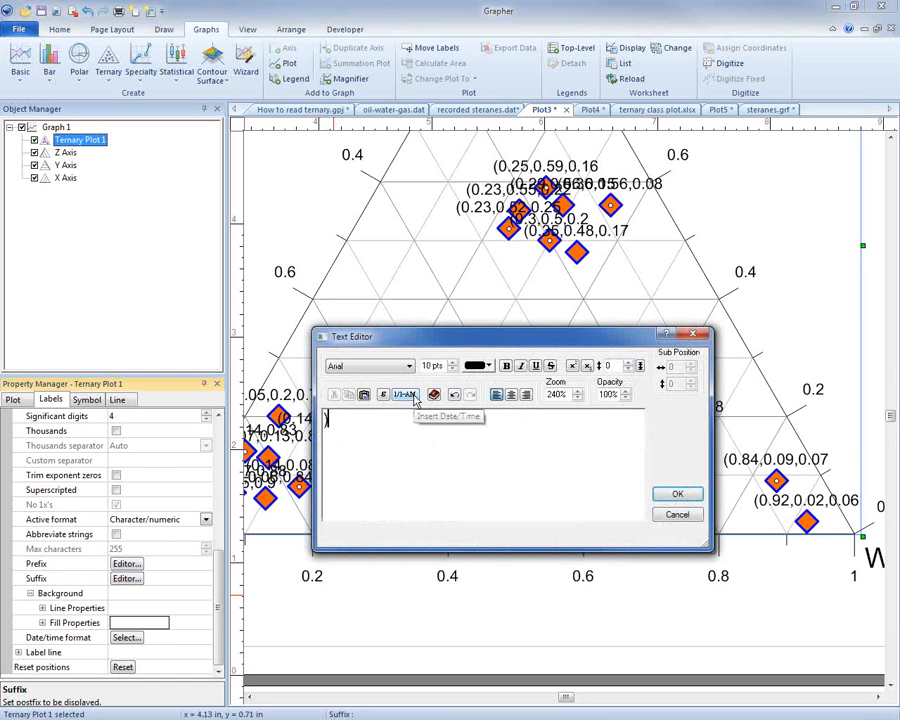
click(677, 494)
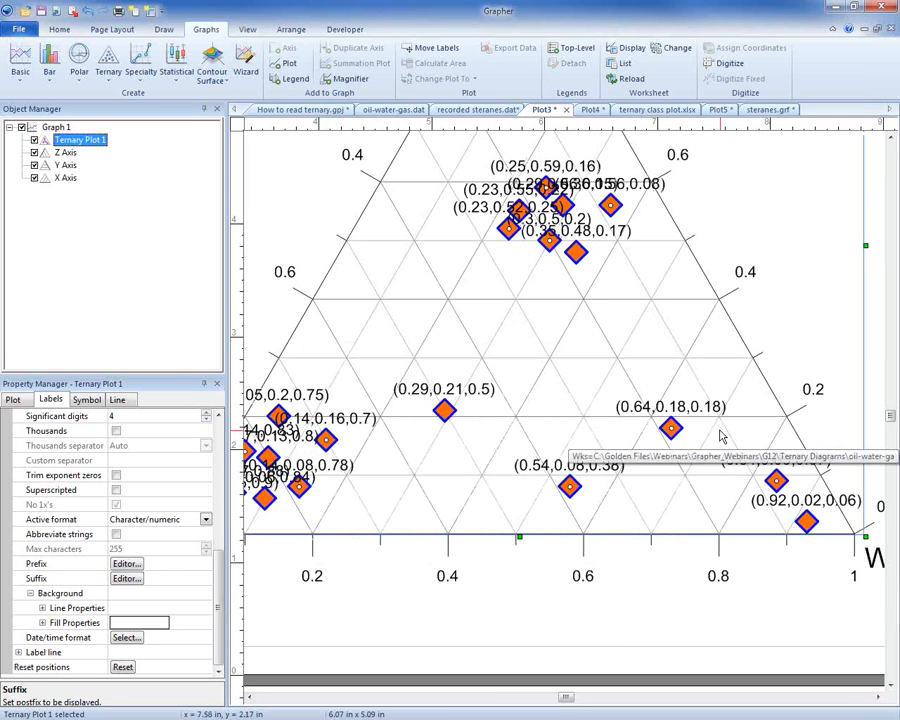
Step: Reposition the overlapping central labels: (0.25,0.59,0.16) higher, (0.23,0.52,0.25) out to the left and (0.36,0.56,0.08) out to the right
scroll(722, 440, down, 4)
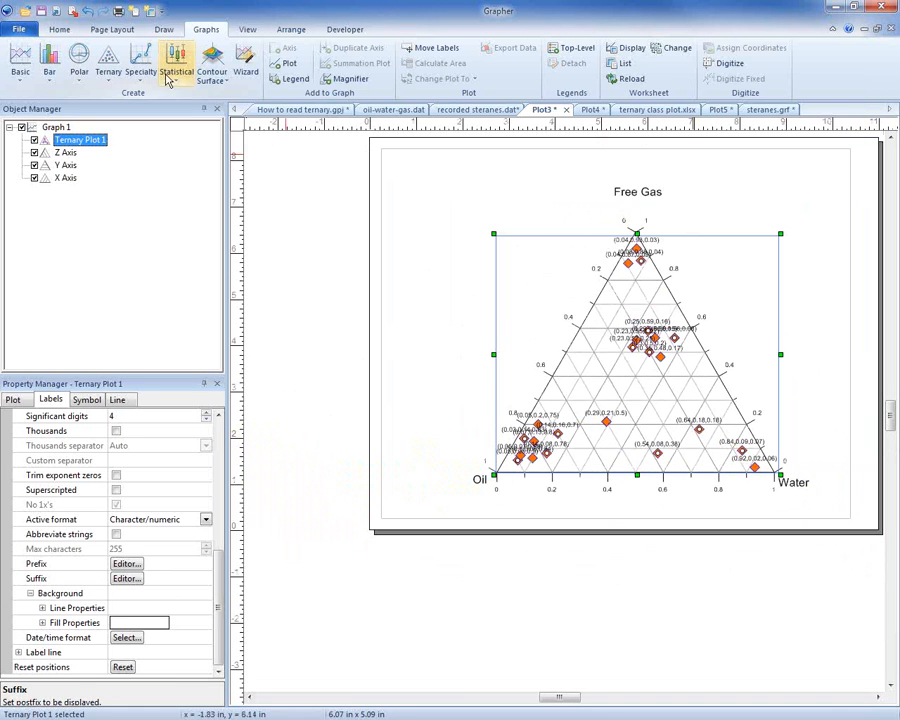
click(245, 29)
click(12, 66)
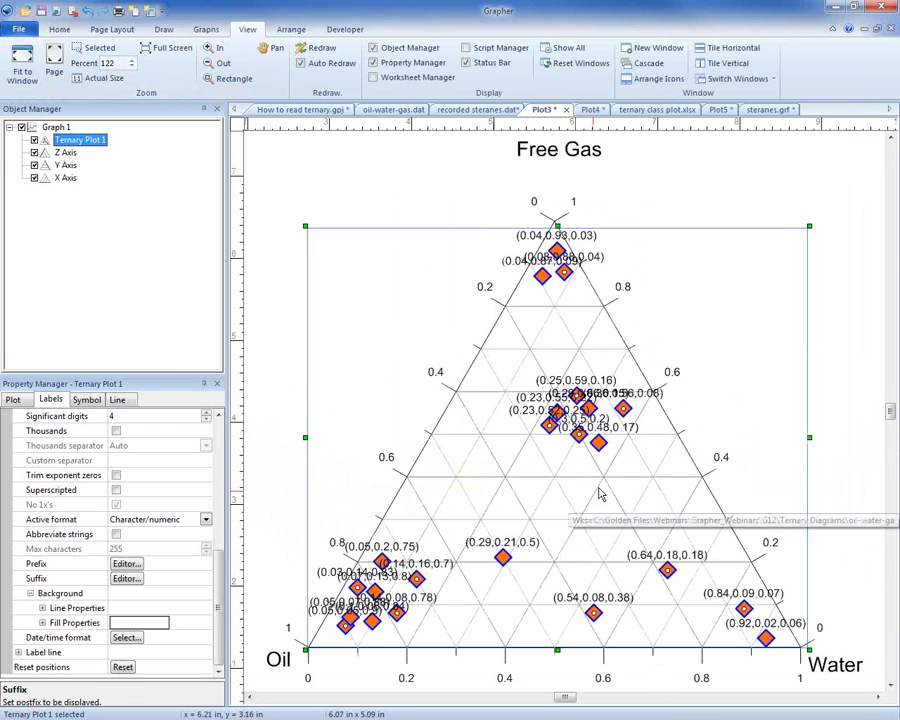
click(209, 31)
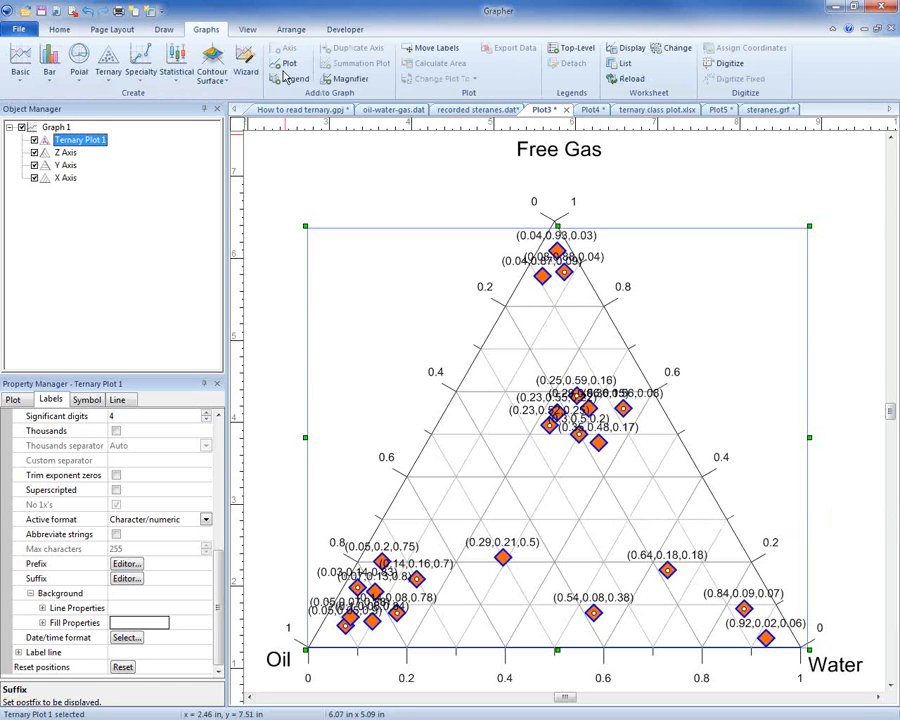
click(432, 55)
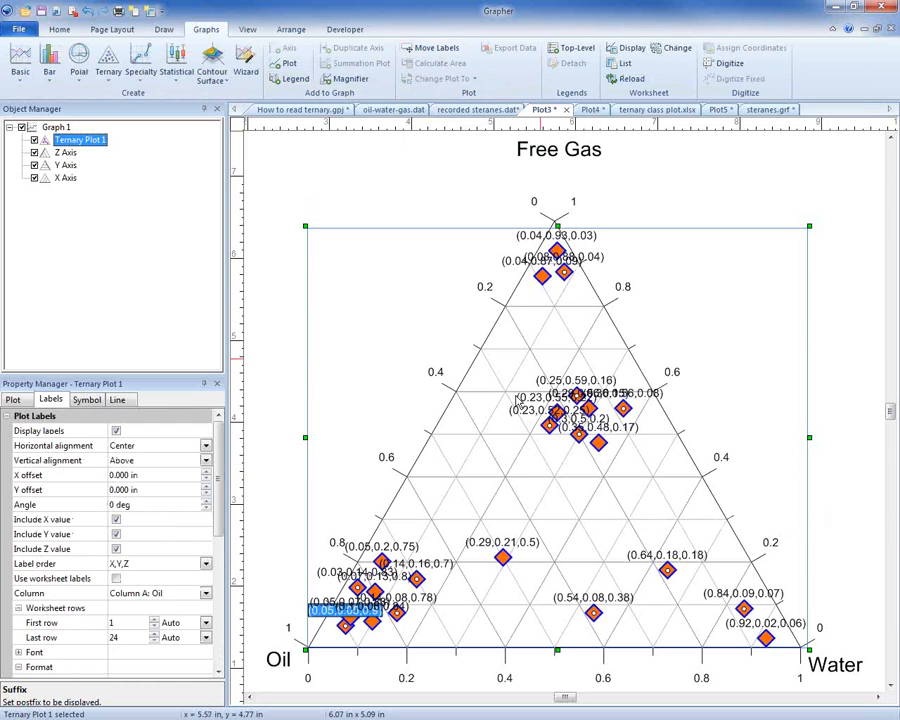
drag(555, 384, 555, 370)
drag(531, 419, 466, 433)
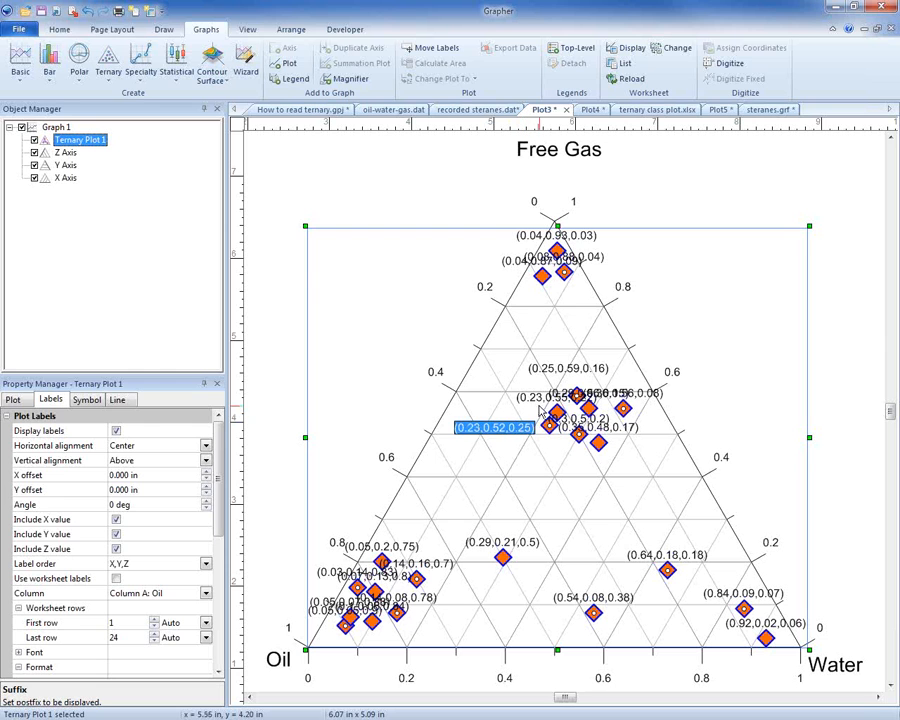
drag(645, 397, 693, 402)
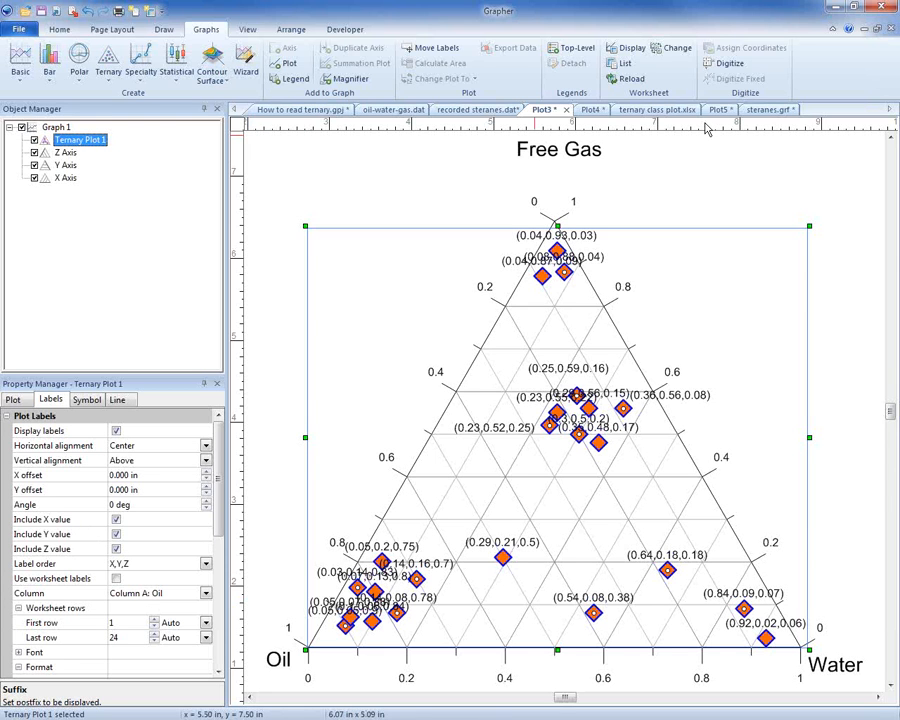
Step: In Plot5, add a legend for the ternary bubble plot and place it in the empty area left of the triangle
key(ctrl+Tab)
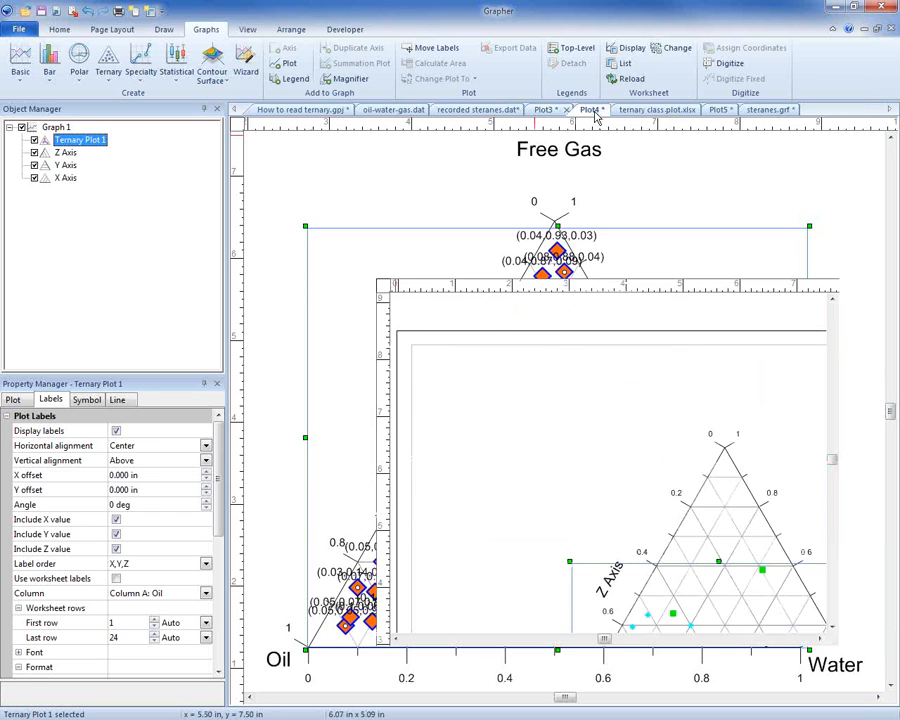
key(ctrl+Tab)
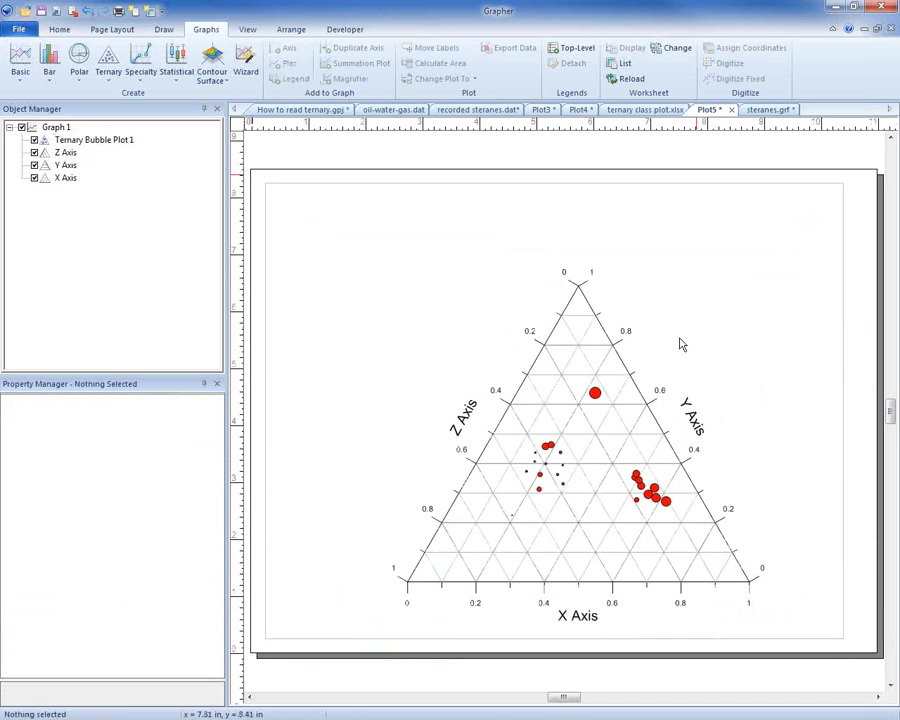
click(96, 142)
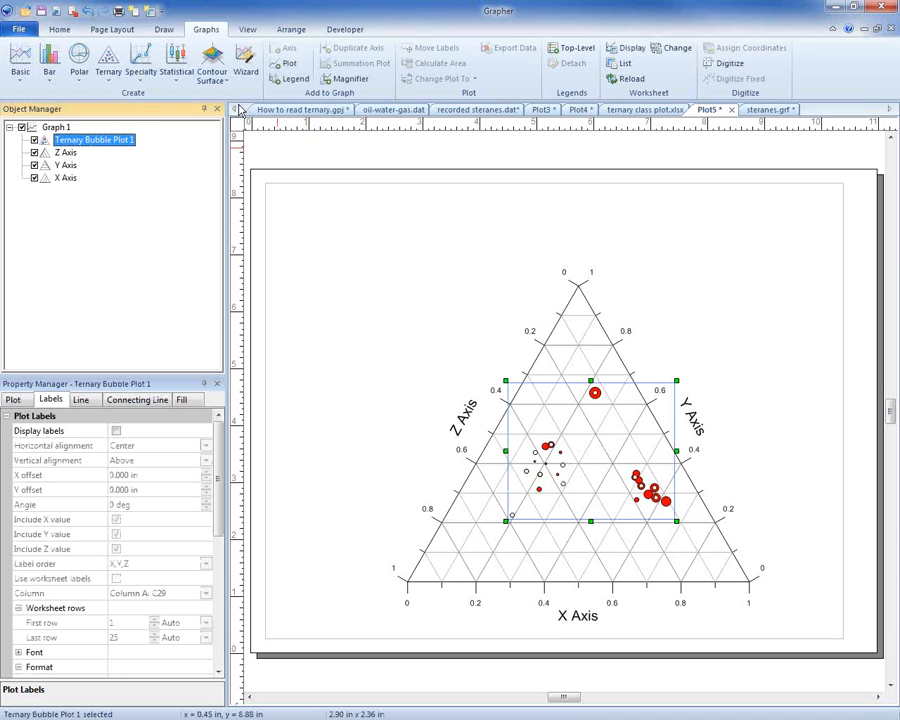
click(293, 78)
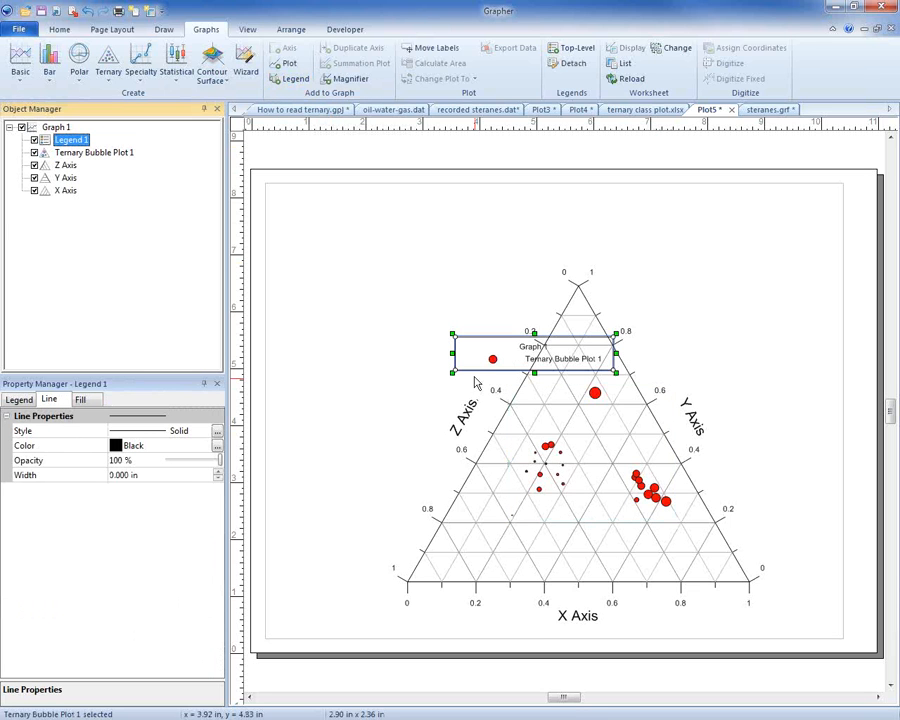
drag(466, 352, 297, 333)
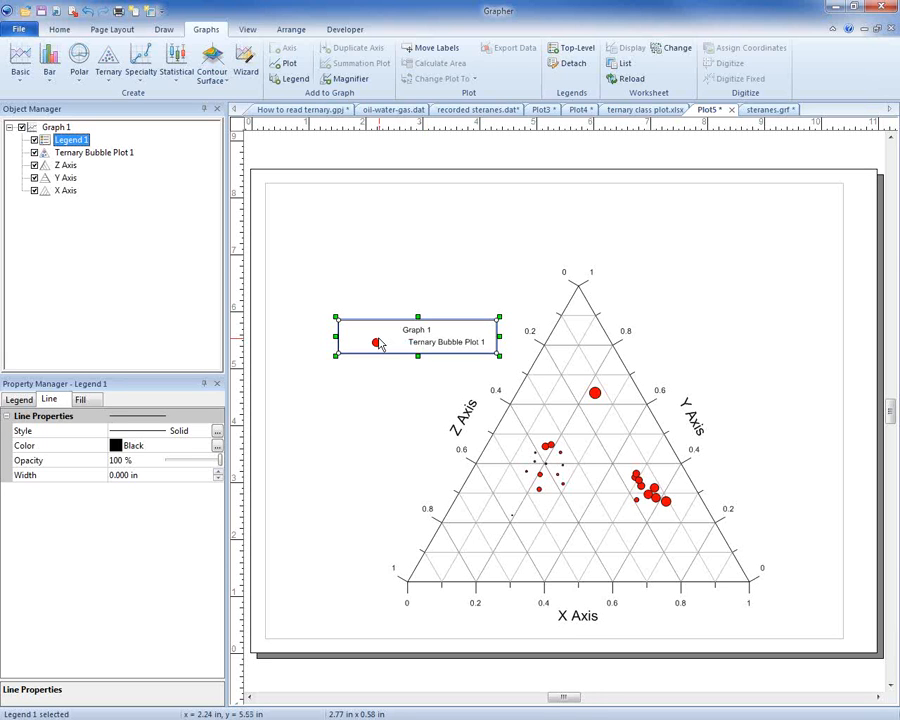
Step: Give column D of the oil-water-gas.dat worksheet the heading Label in cell D1
click(576, 110)
click(541, 110)
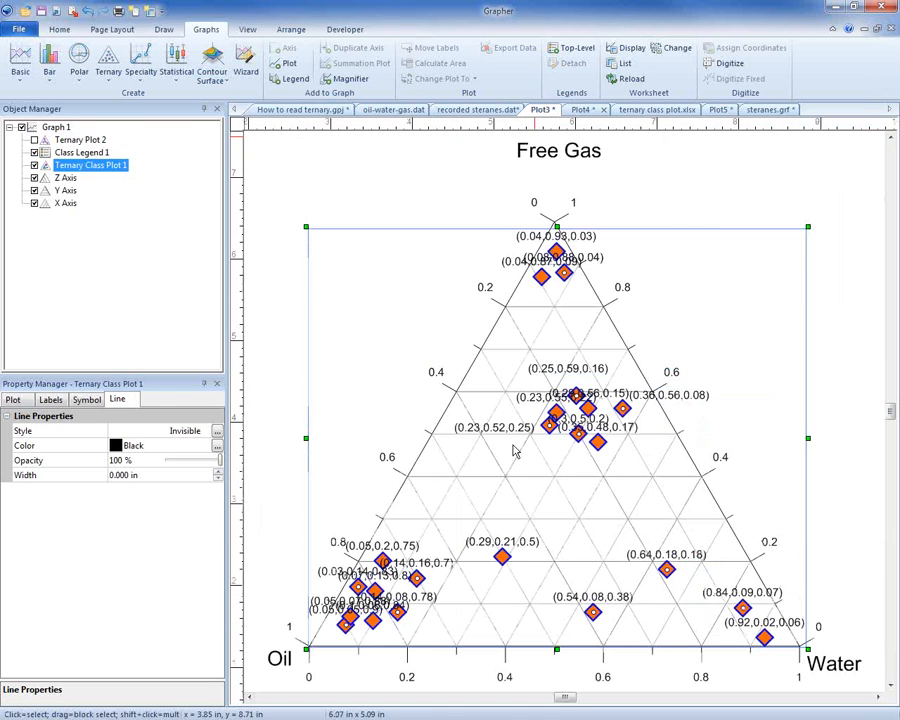
scroll(530, 313, up, 3)
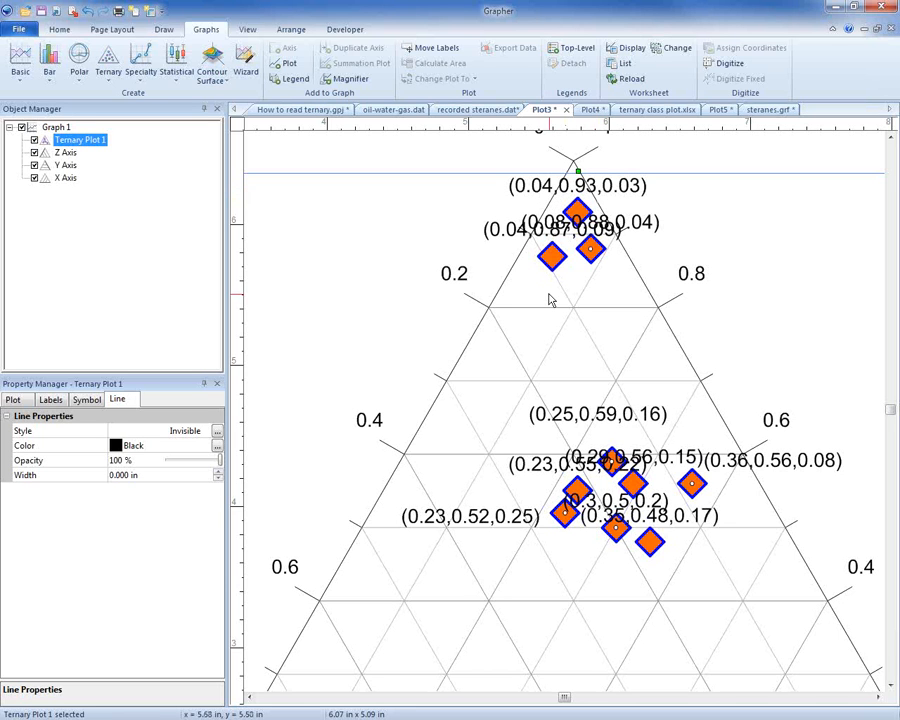
click(396, 114)
click(434, 195)
click(429, 155)
text(Label)
key(Return)
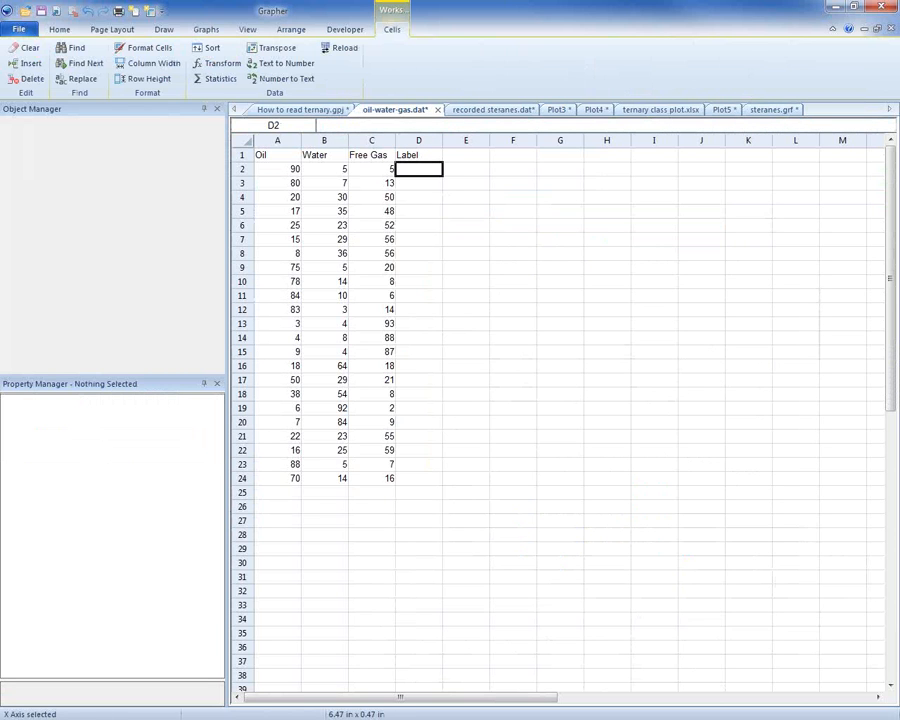
Step: Enter the label texts 90 5 5 in cell D2 and 80 7 13 in cell D3
text(90 5 5)
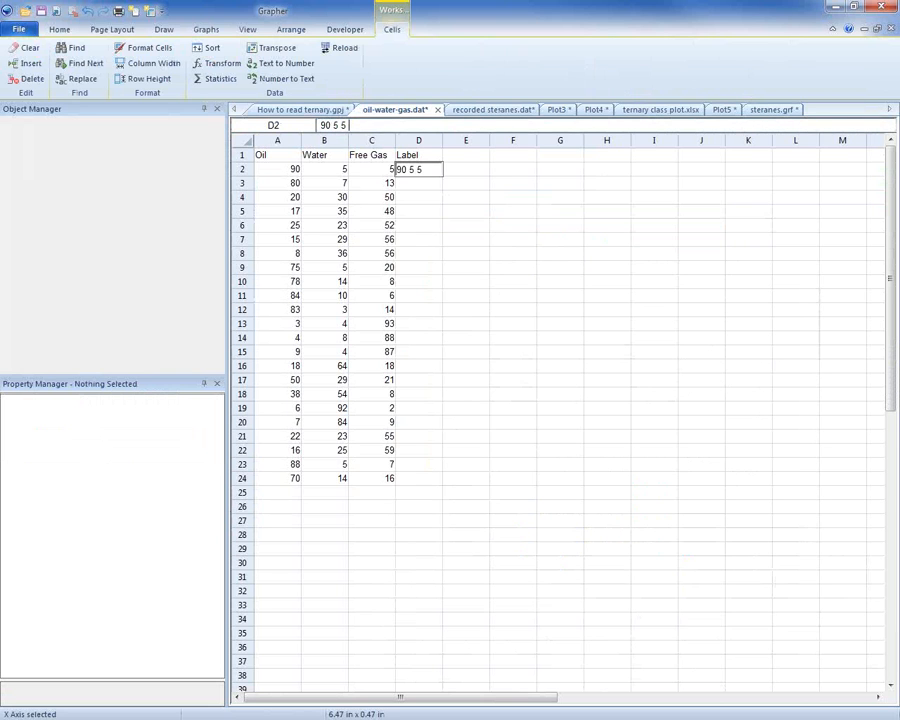
key(Return)
text(80)
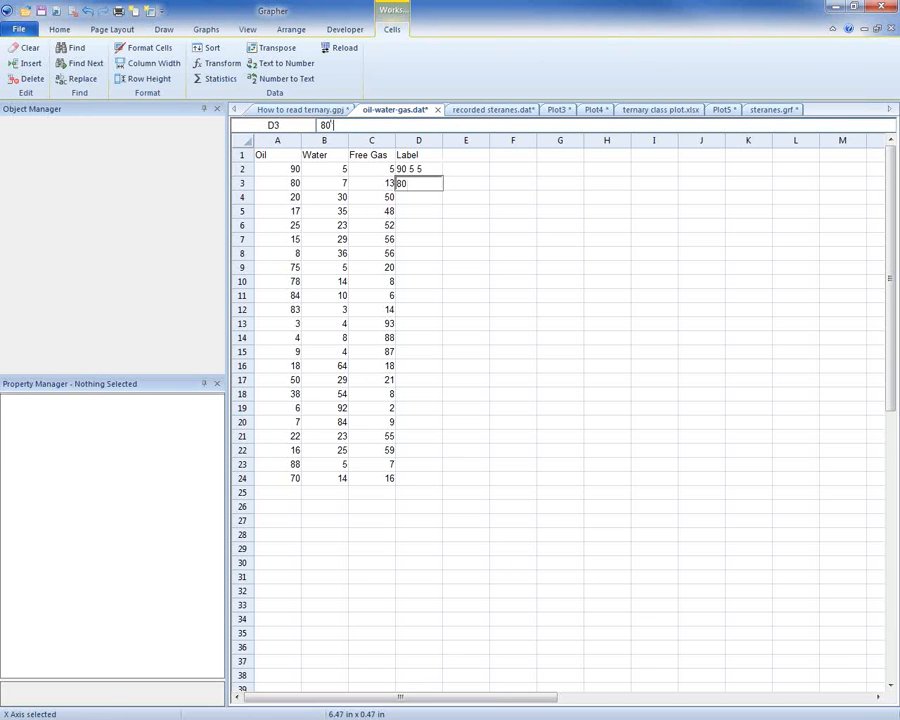
text( 7 163)
key(BackSpace)
key(BackSpace)
text(3)
key(Return)
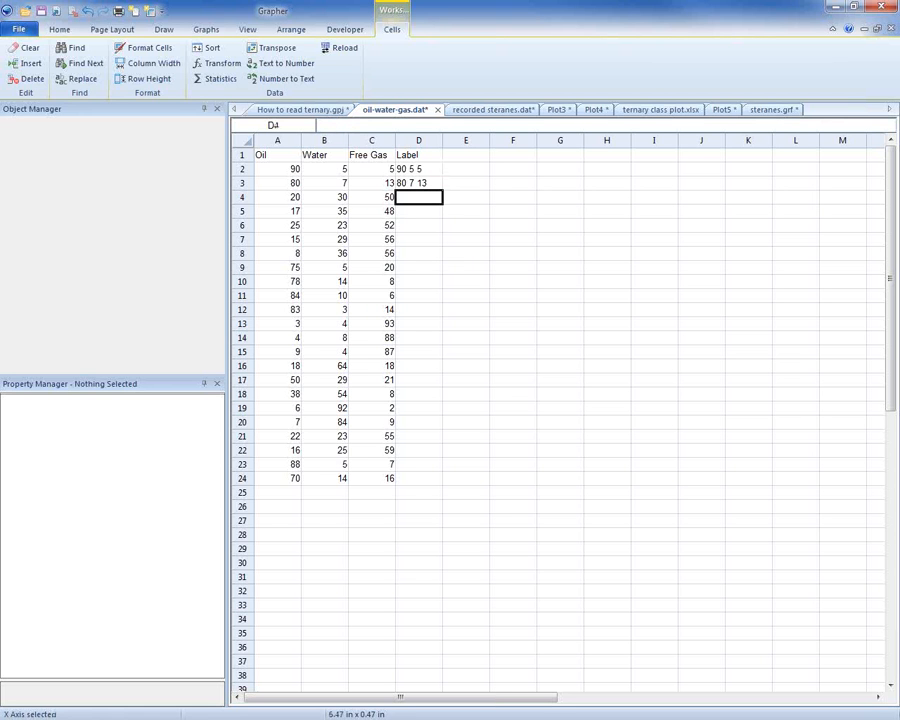
Step: Label Plot3's points from the worksheet using Column D: Label and inspect the labels near the Oil corner
click(558, 110)
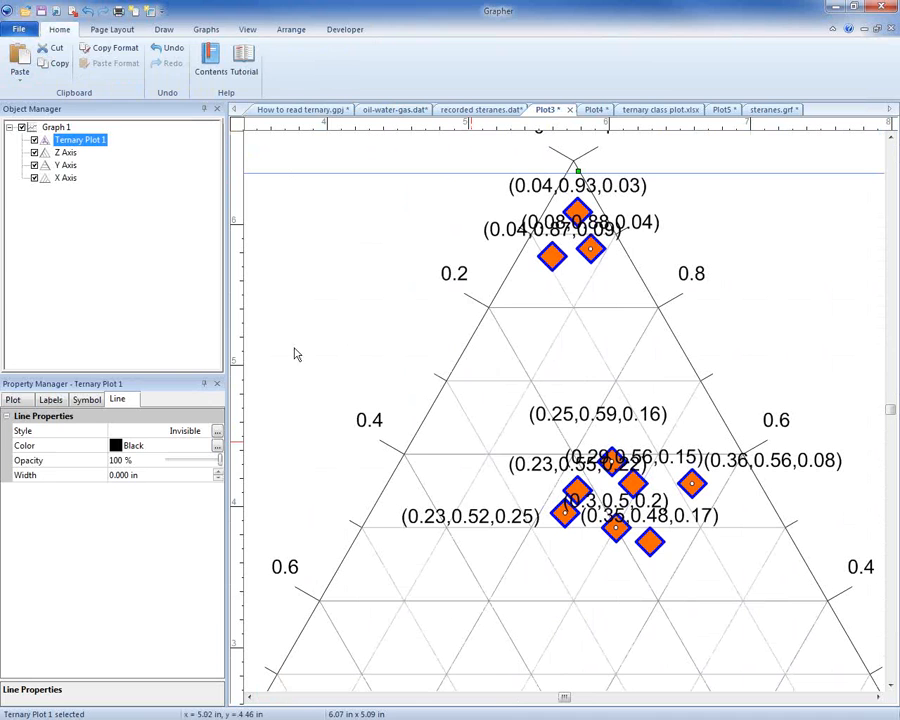
click(53, 402)
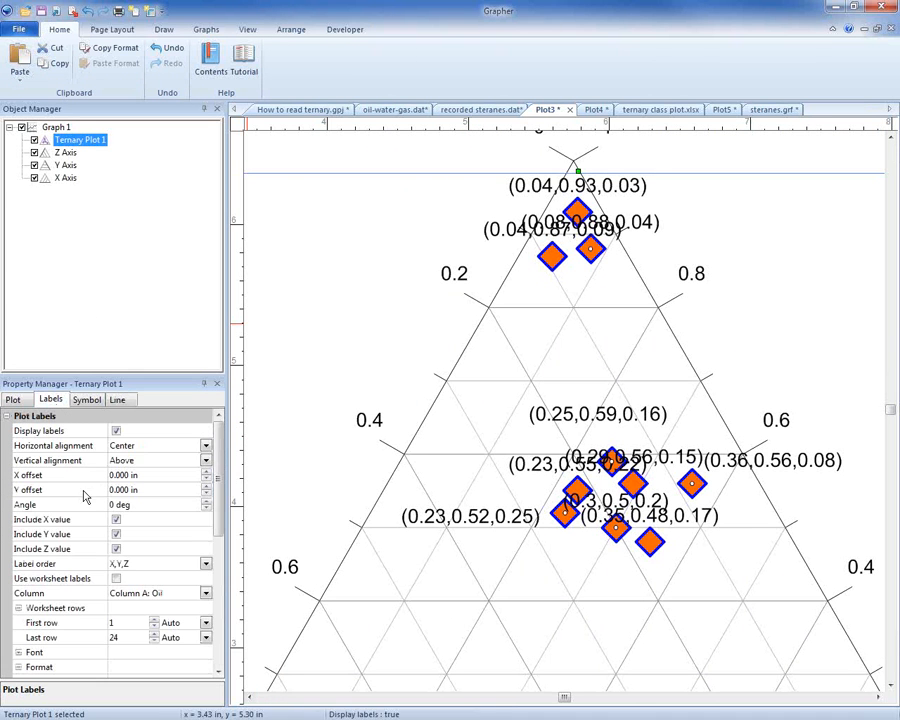
click(116, 578)
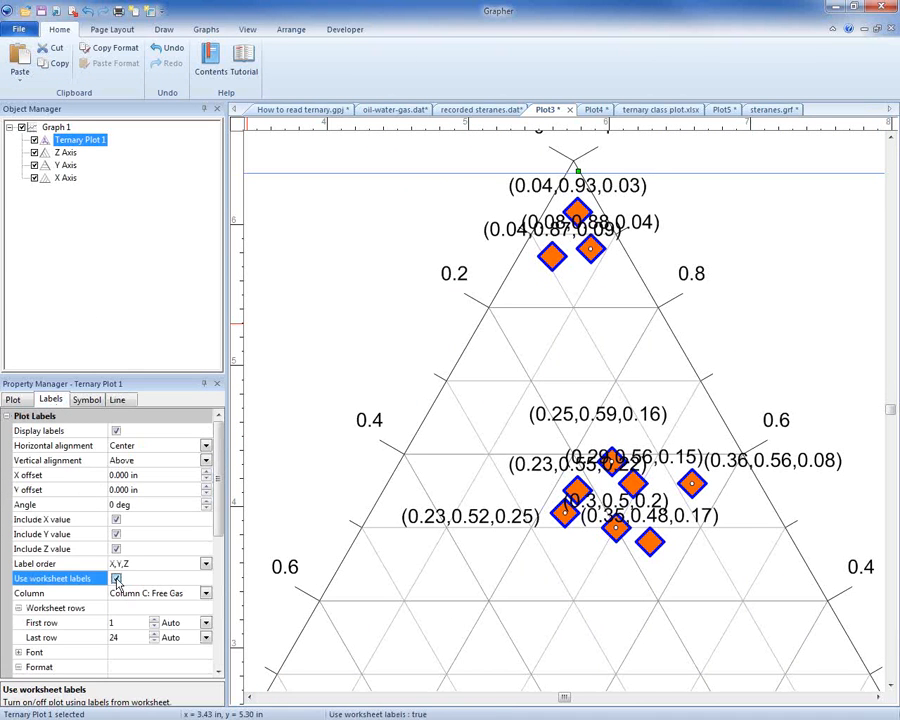
click(205, 593)
click(160, 640)
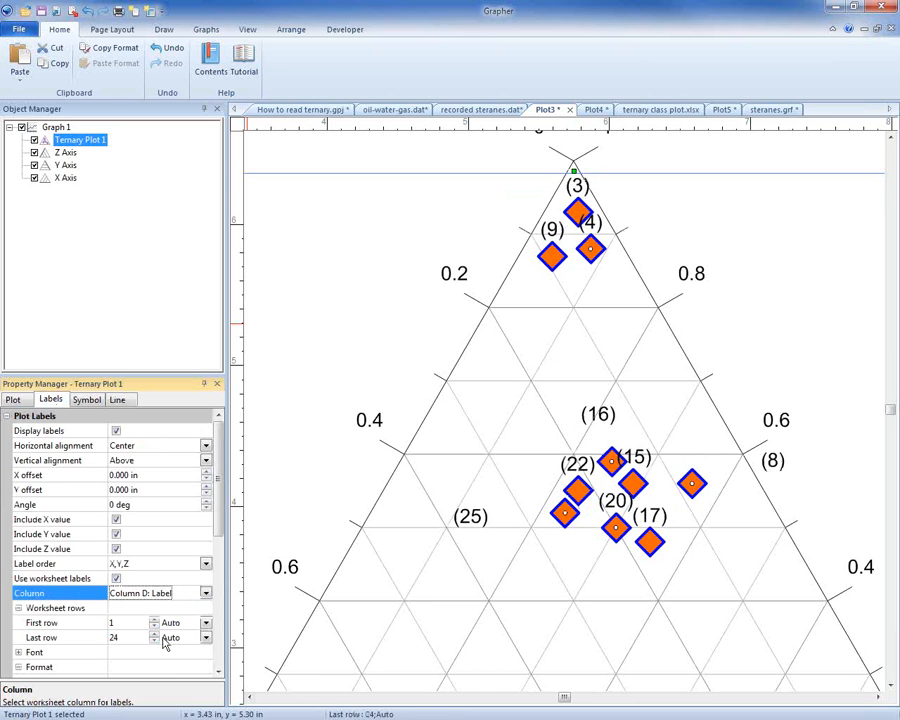
scroll(575, 558, down, 1)
drag(517, 597, 624, 418)
scroll(451, 568, up, 1)
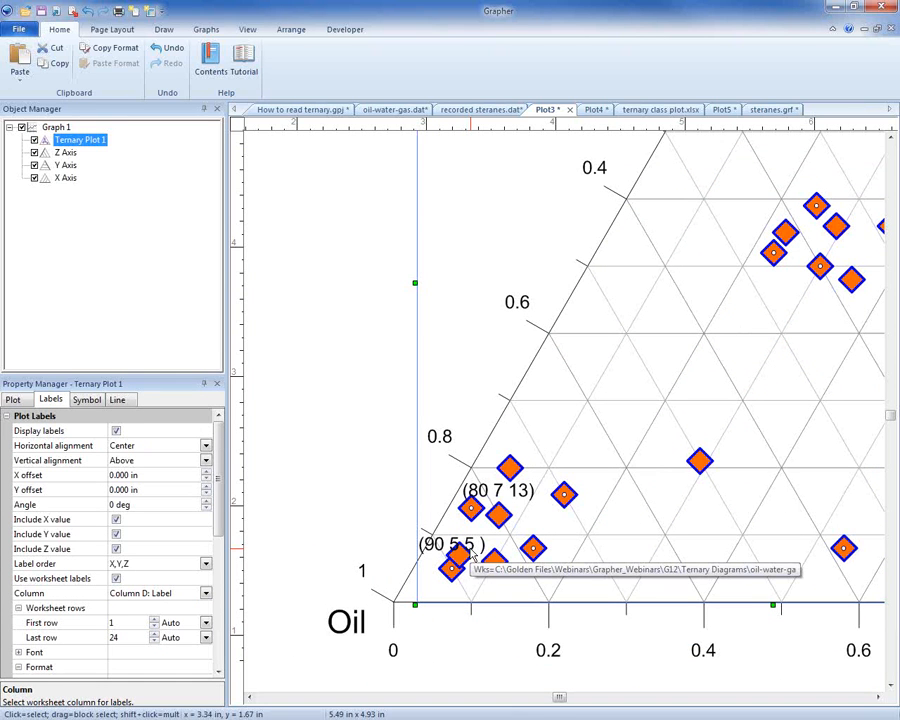
Step: Review the Label column in the oil-water-gas.dat worksheet and view the whole ternary diagram in Plot3 again
click(388, 110)
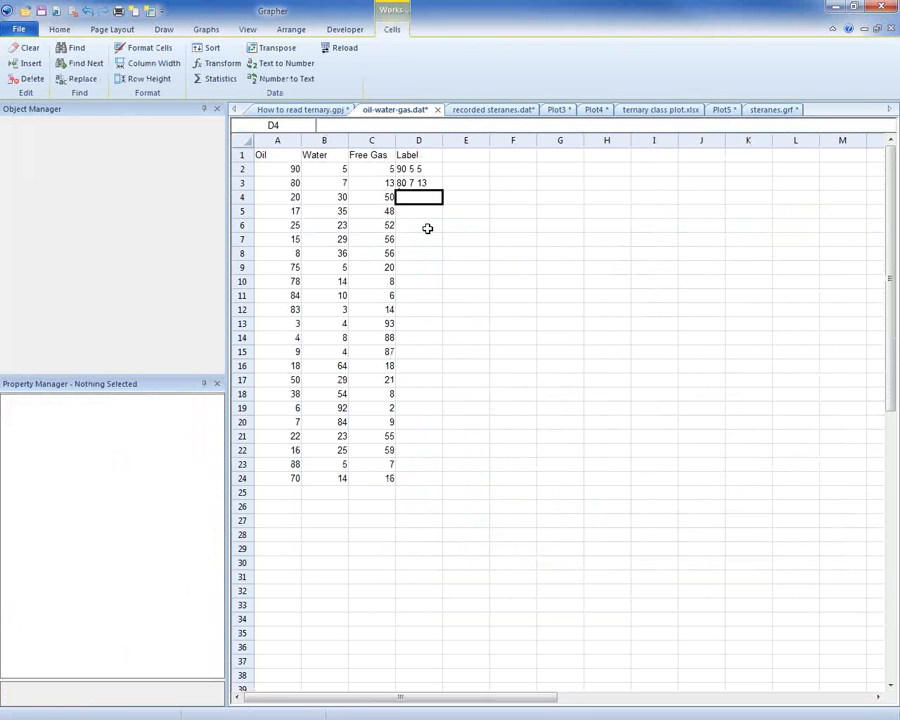
click(548, 110)
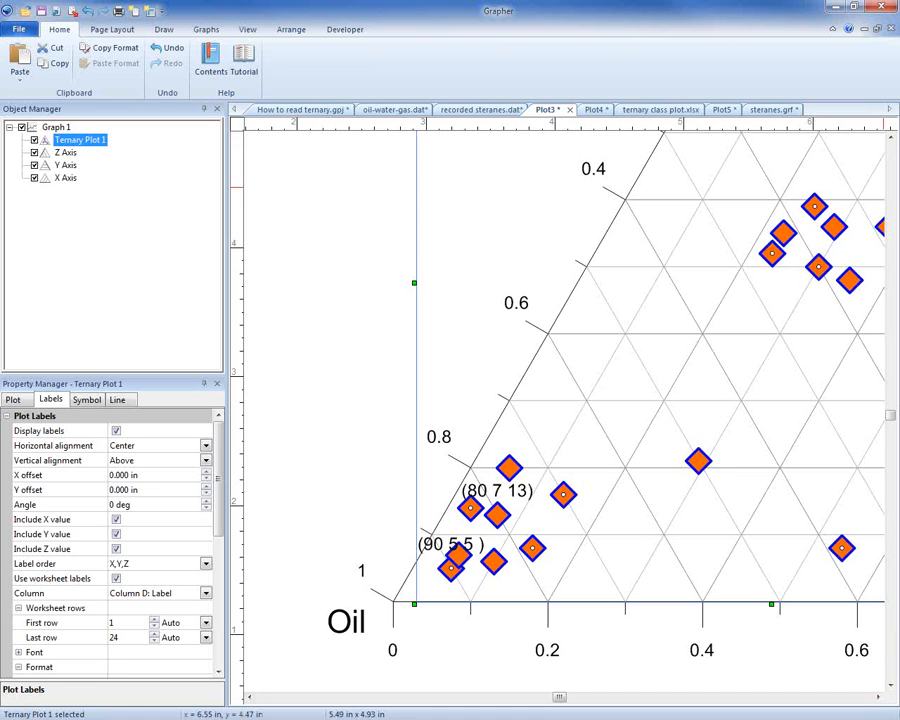
scroll(575, 455, down, 2)
scroll(476, 466, down, 4)
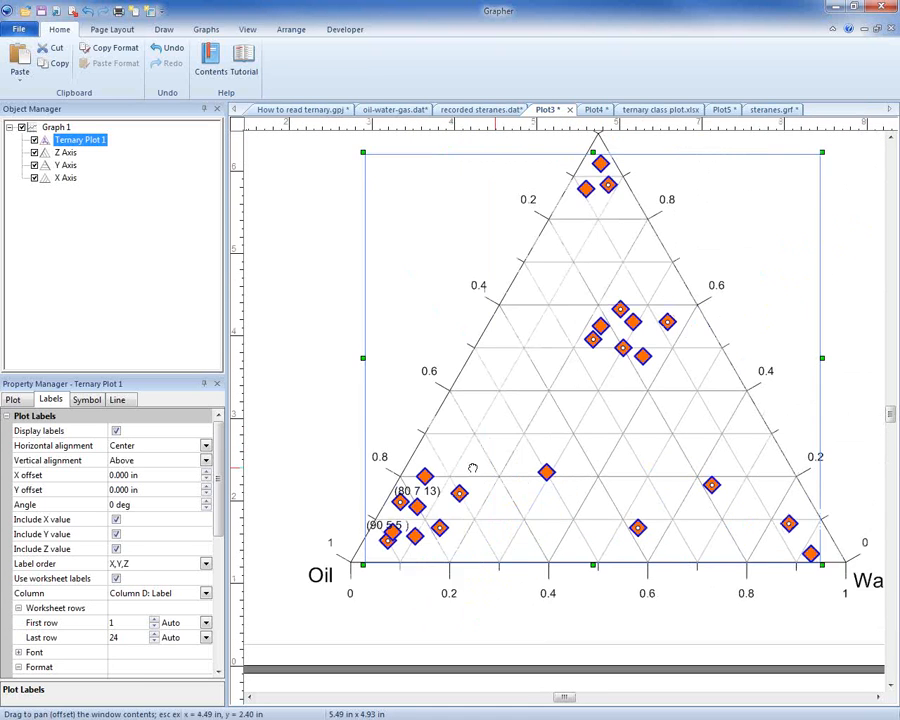
scroll(483, 472, up, 1)
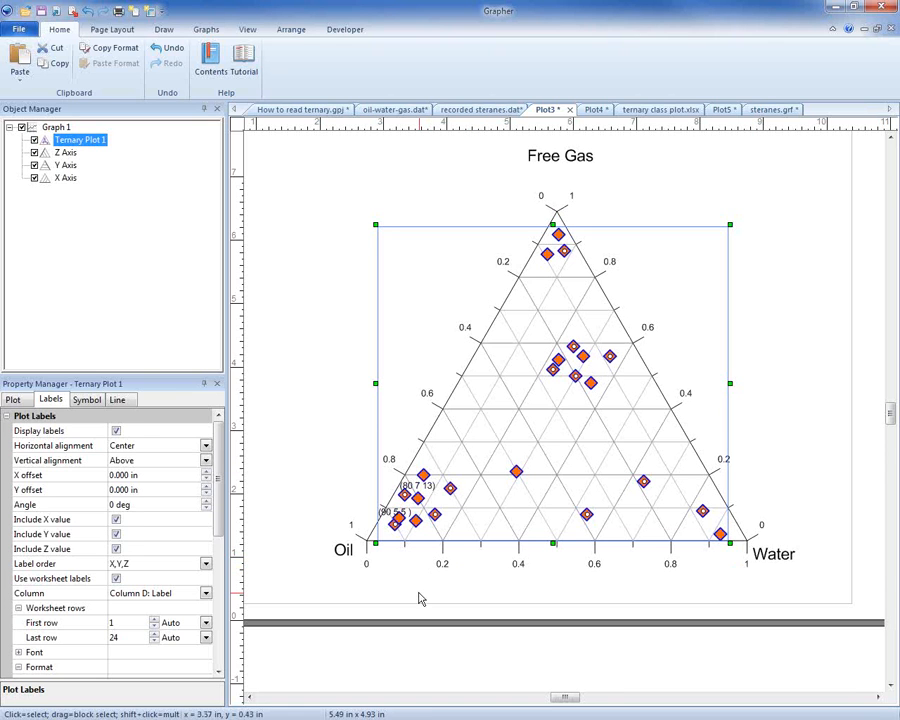
Step: Select the X, Y and Z axes together and set their major tick spacing to 0.1
click(63, 178)
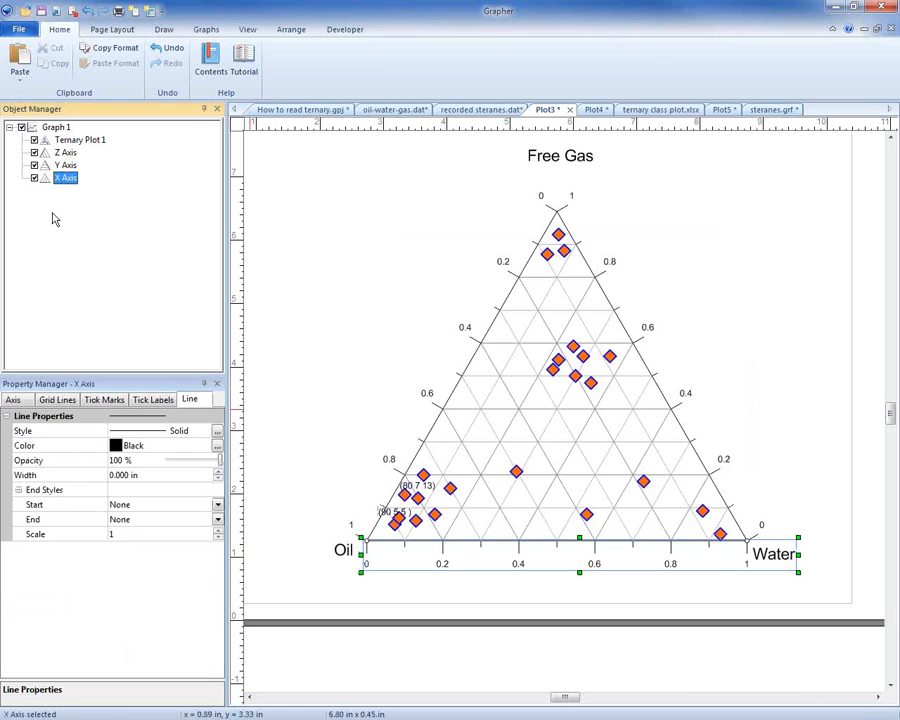
shift+click(66, 165)
shift+click(66, 153)
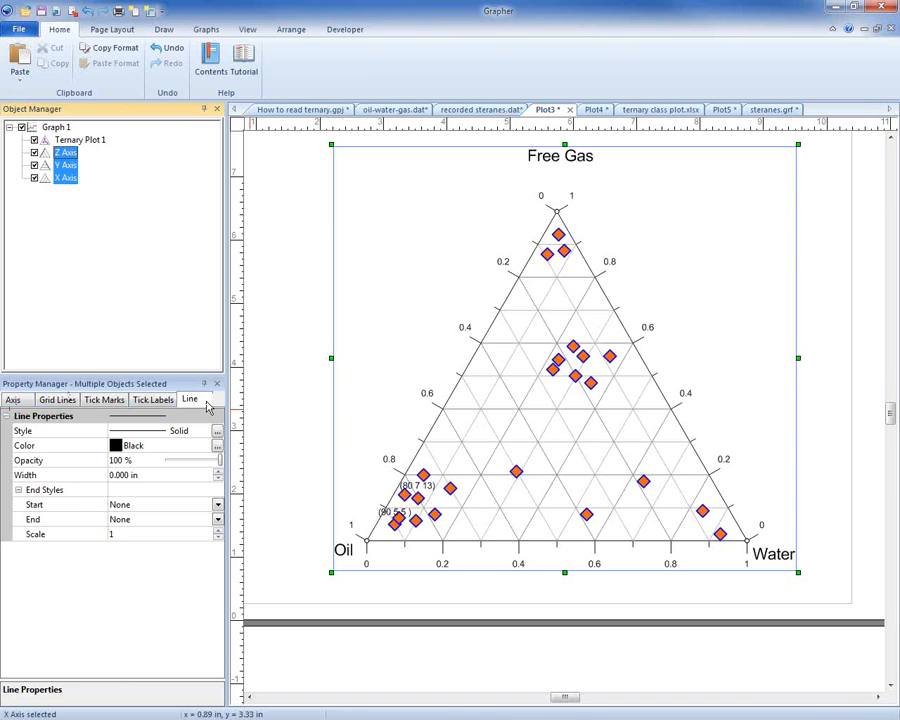
click(104, 399)
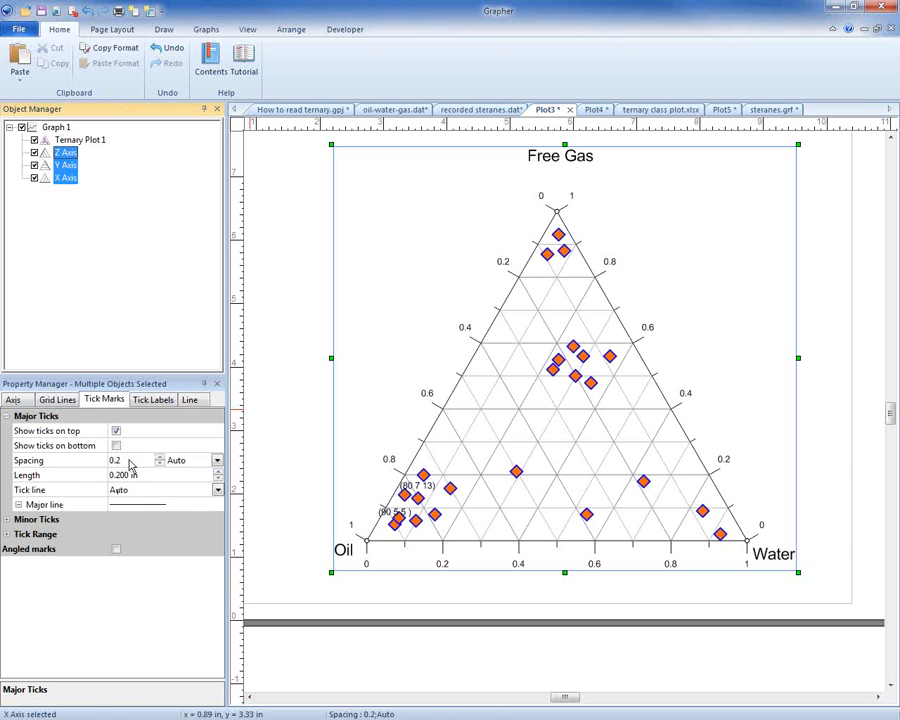
double_click(118, 460)
text(0.1)
key(Return)
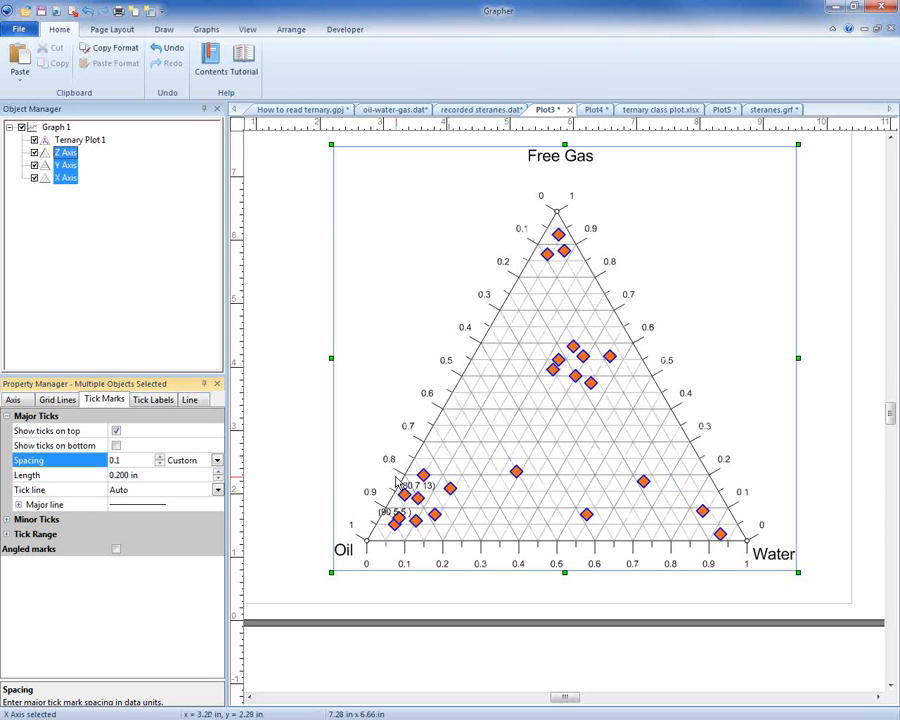
Step: Try a major tick spacing of 0.4 on the three axes and return the spacing to Auto
drag(124, 461, 97, 469)
text(0.4)
key(Return)
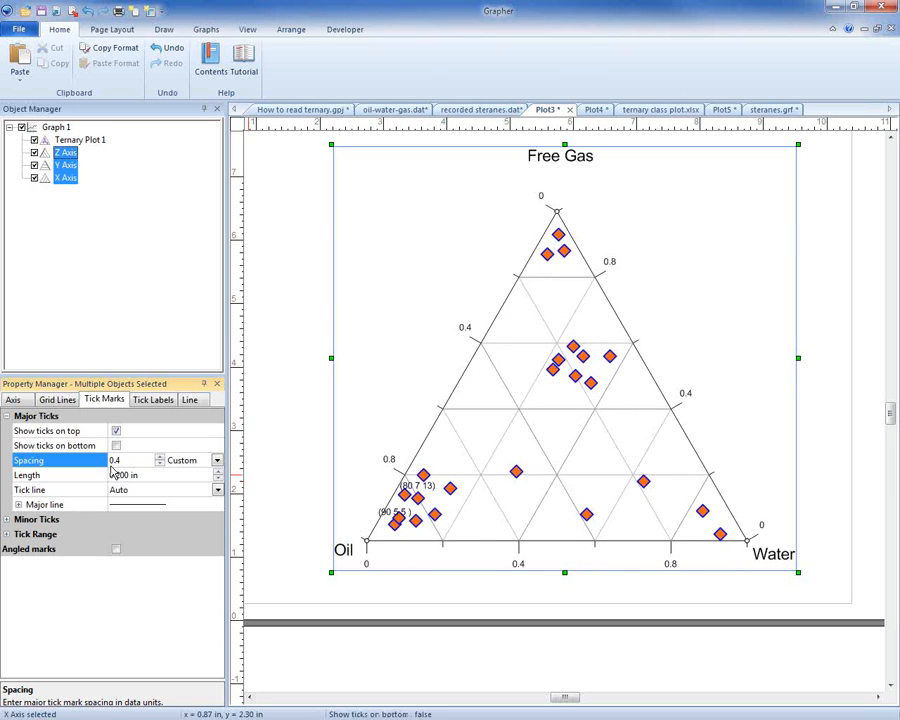
click(217, 460)
click(177, 474)
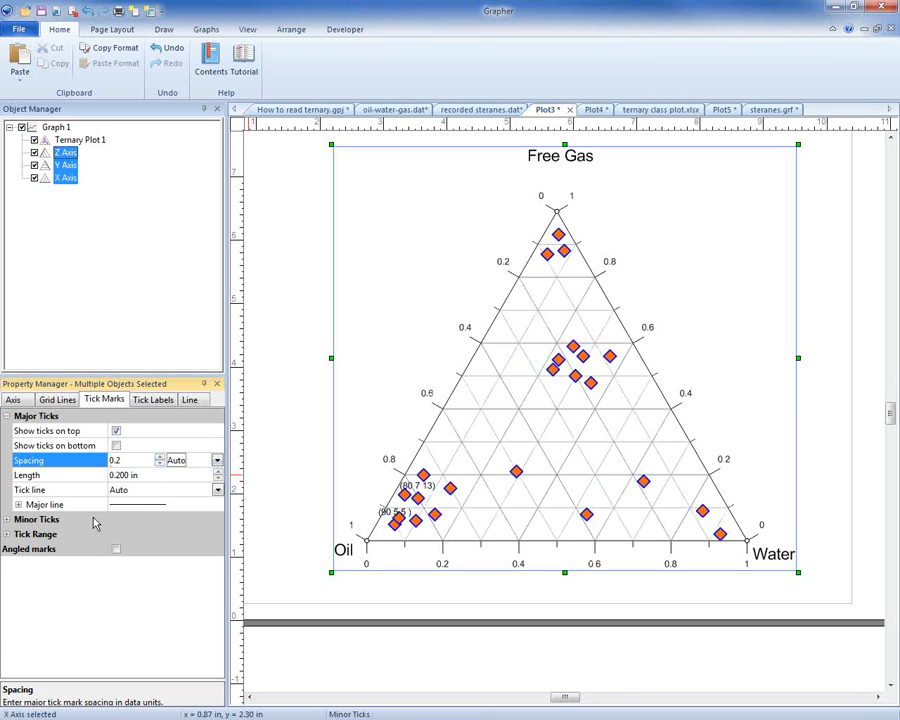
Step: Turn off the minor tick marks on top for all three axes and clear the selection
click(17, 521)
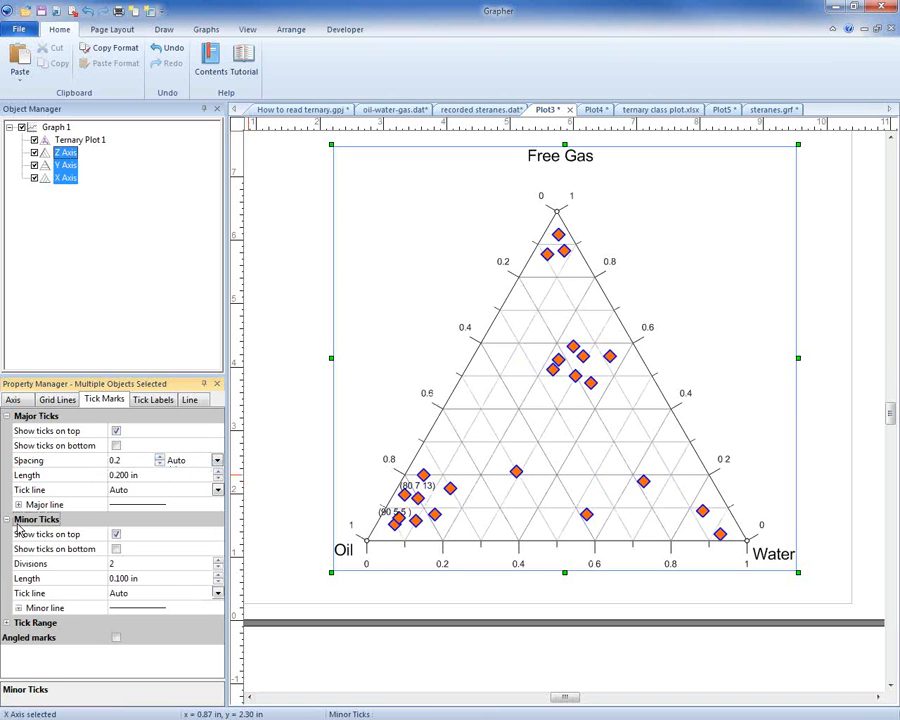
click(116, 534)
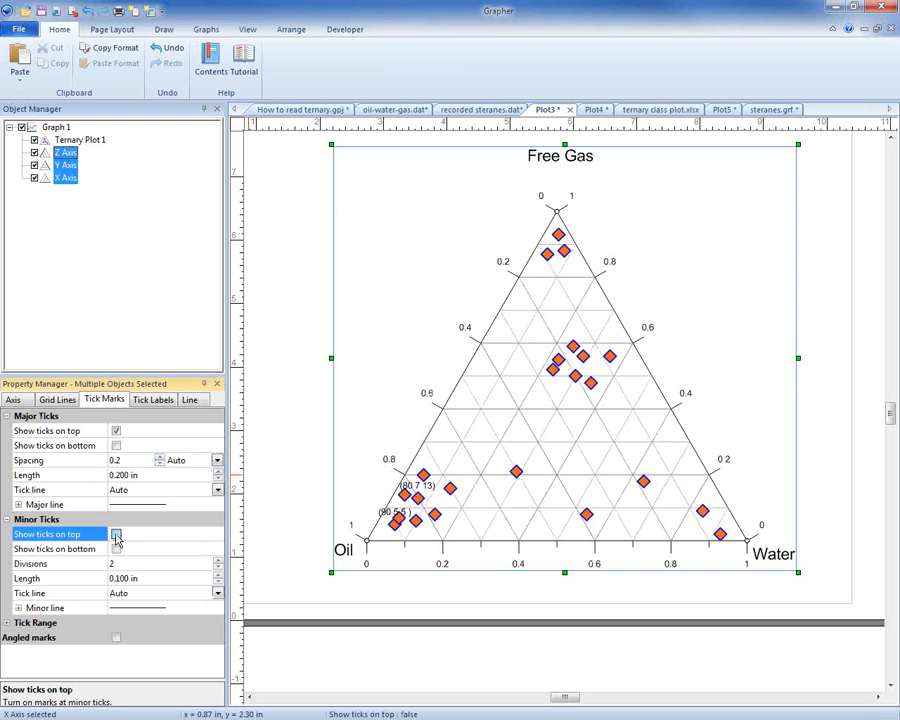
click(57, 399)
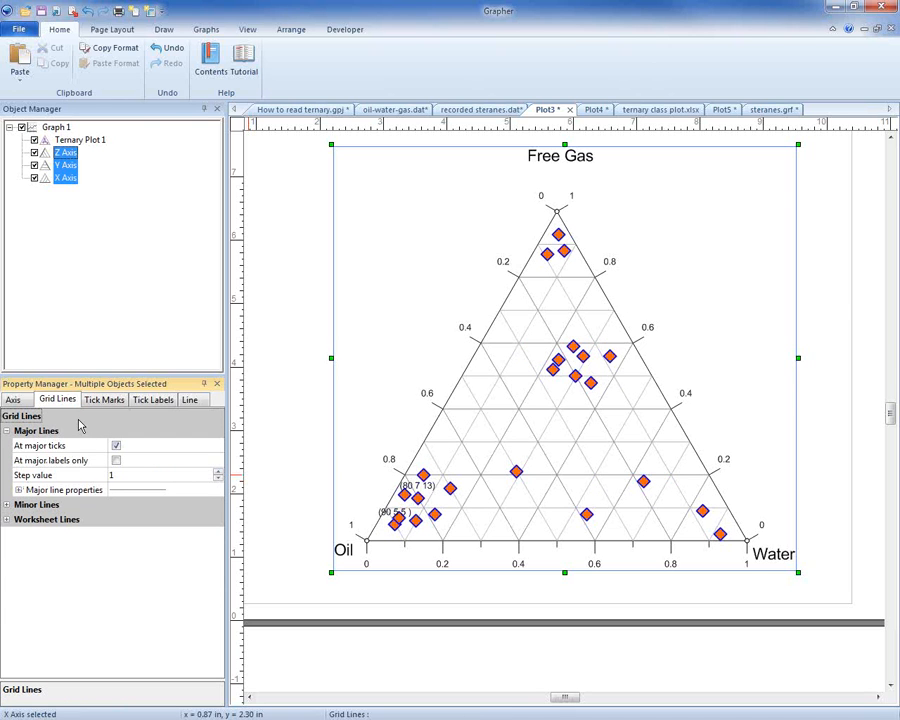
click(372, 650)
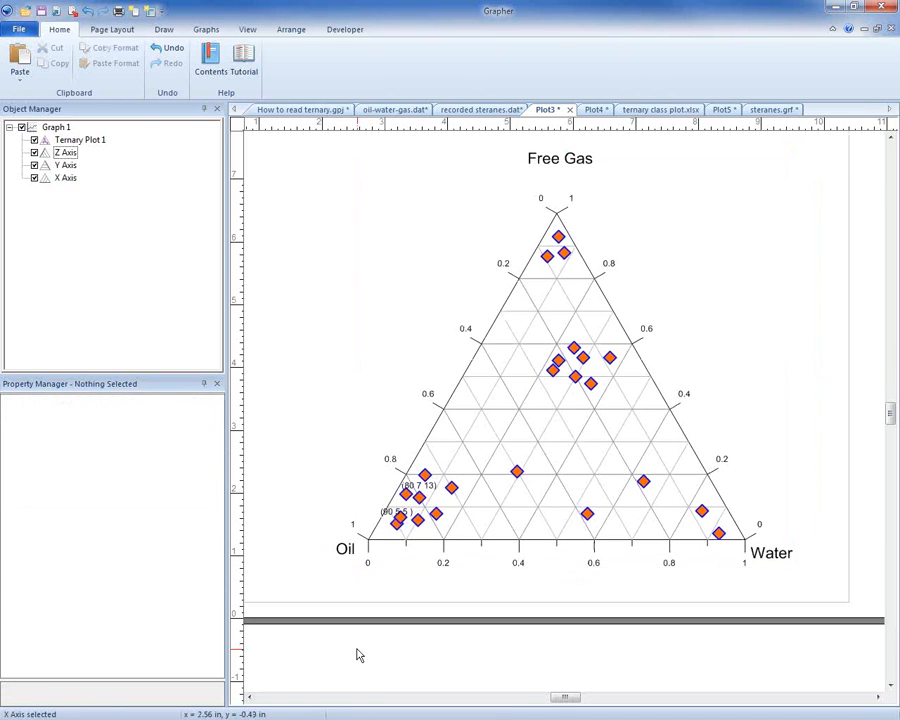
Step: Color the X axis major grid lines Red and reduce their opacity to 44 %
click(405, 563)
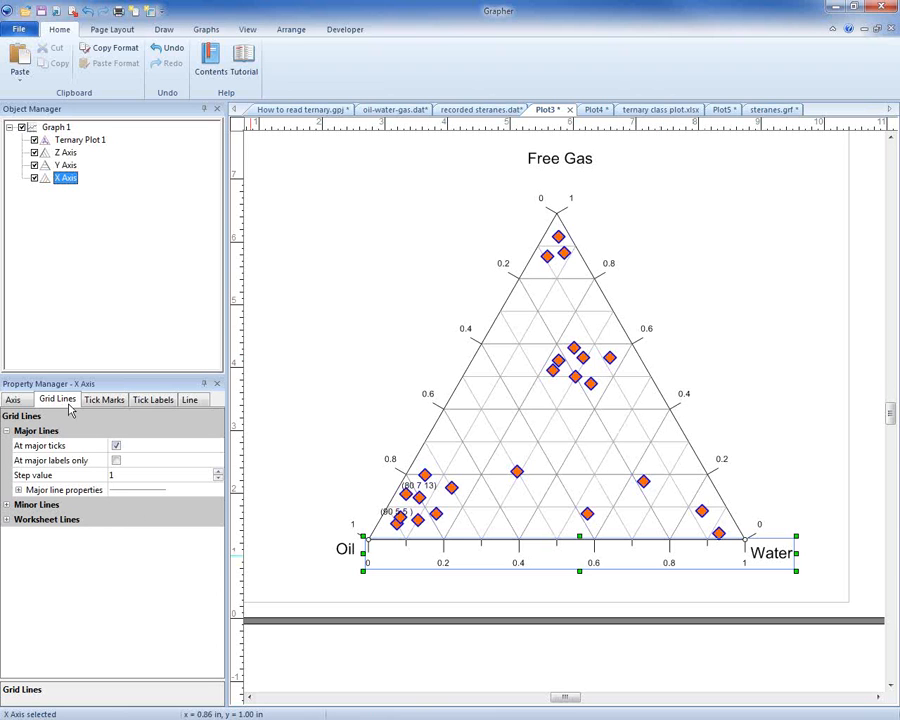
click(19, 491)
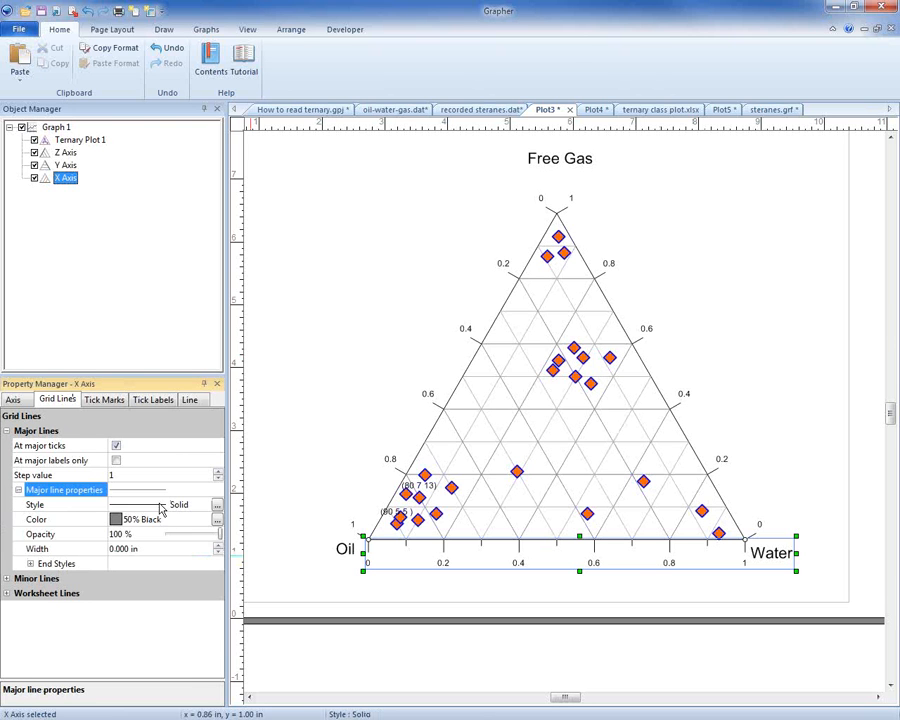
click(148, 519)
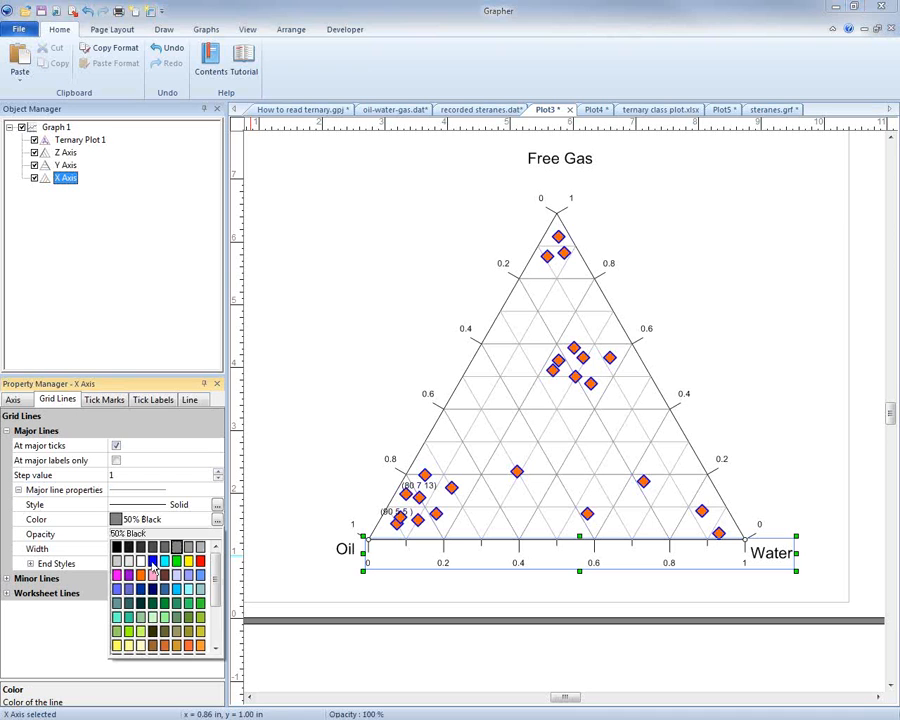
click(200, 561)
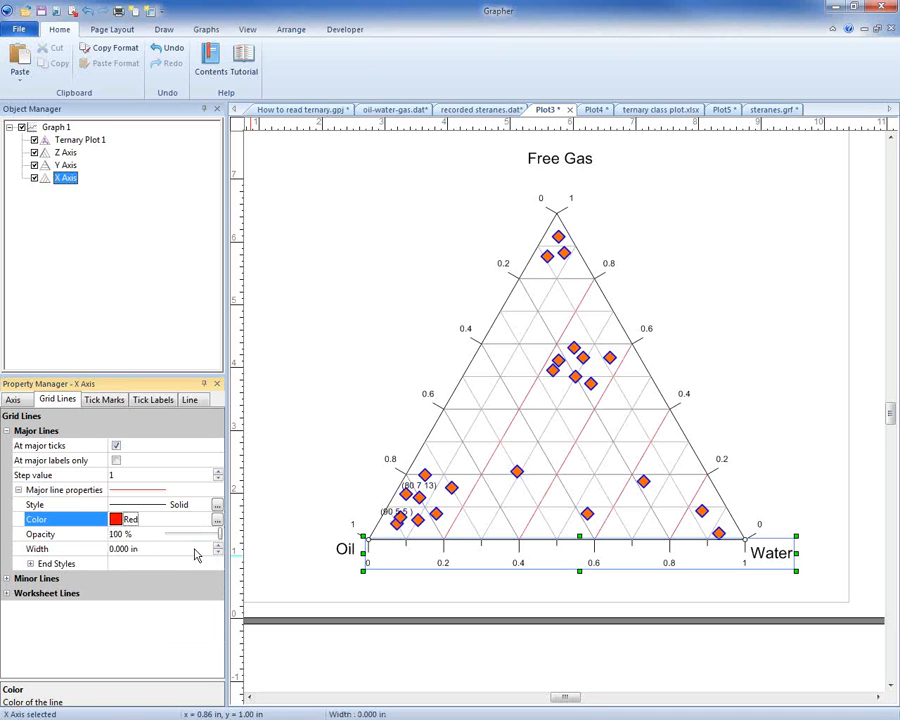
click(192, 535)
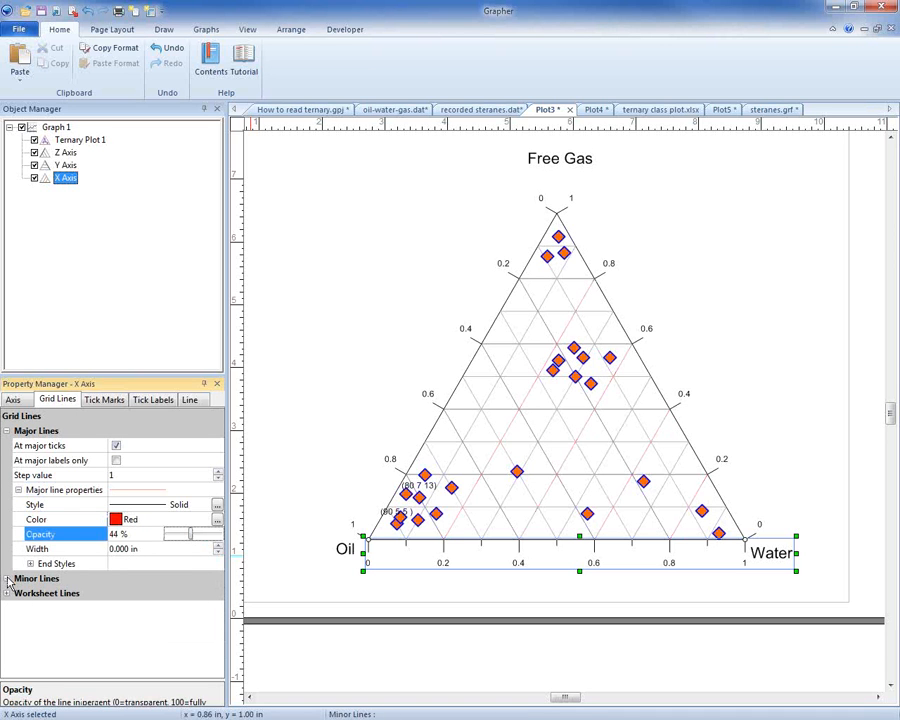
Step: Color the X axis minor grid lines Red and reduce their opacity to 34 %
click(8, 583)
click(18, 692)
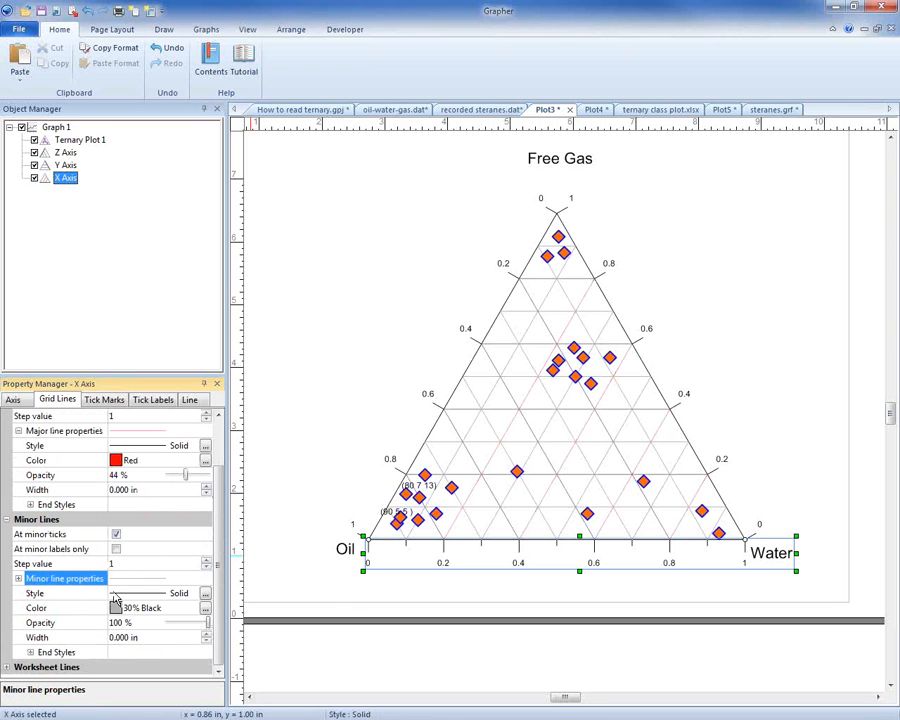
click(118, 608)
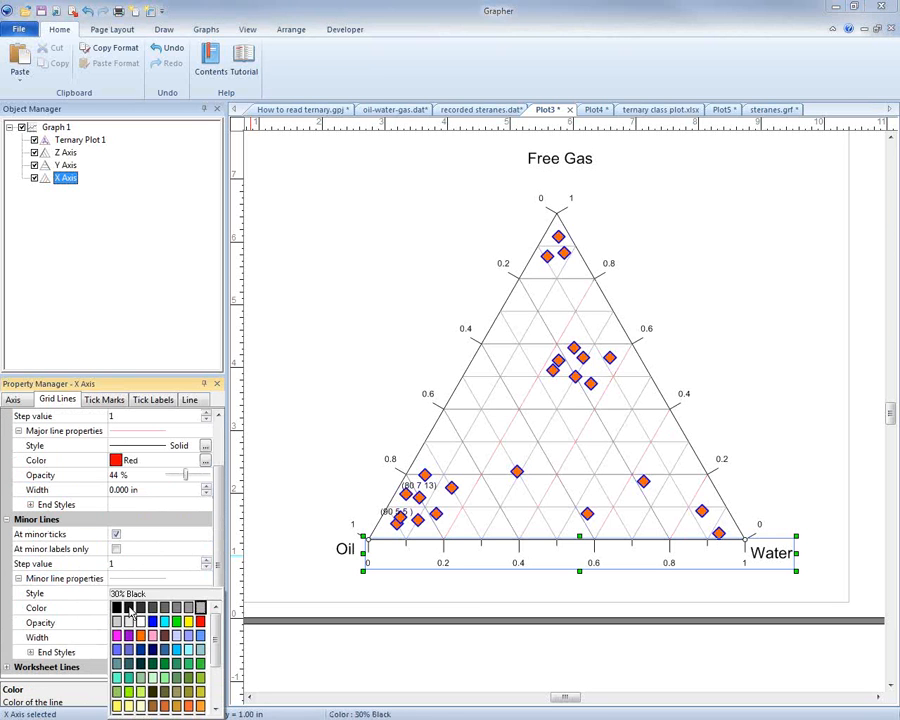
click(200, 622)
drag(187, 621, 142, 627)
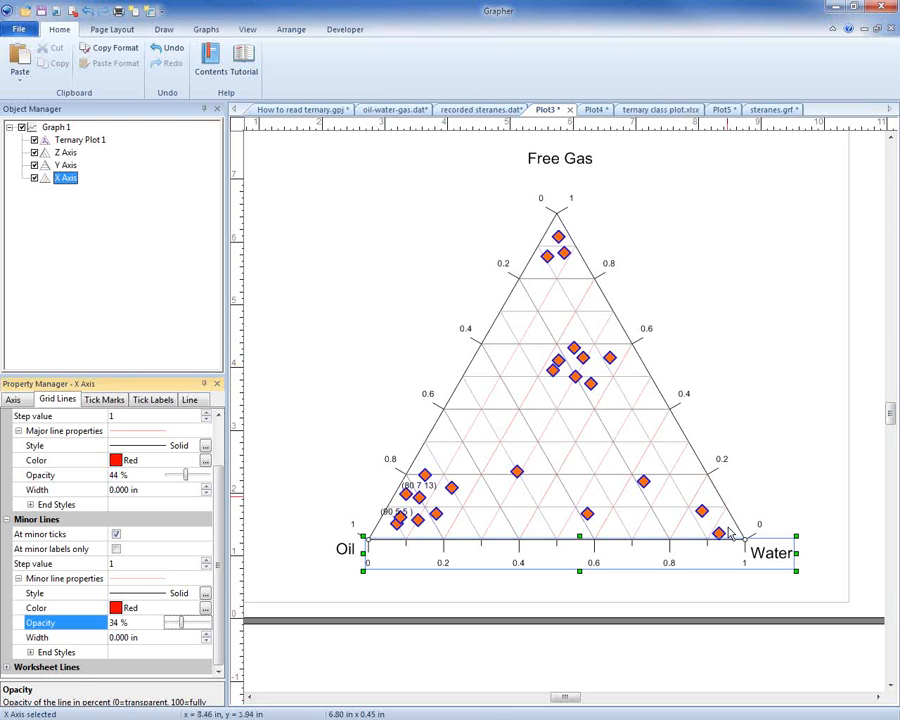
Step: Color both the major and minor grid lines of the Y axis Blue
click(670, 391)
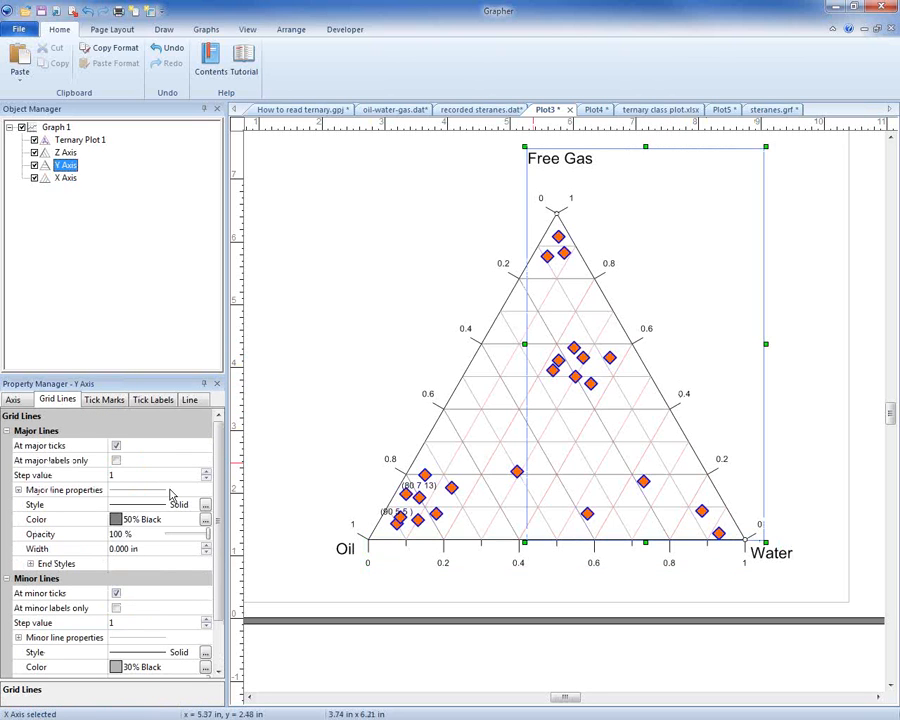
click(130, 519)
click(155, 566)
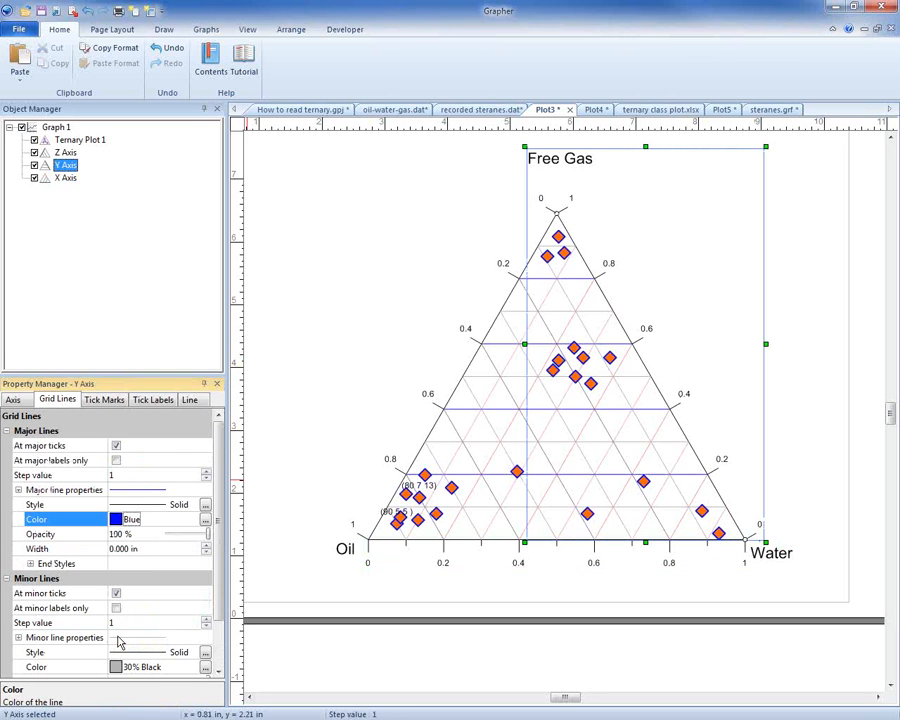
click(125, 667)
click(152, 622)
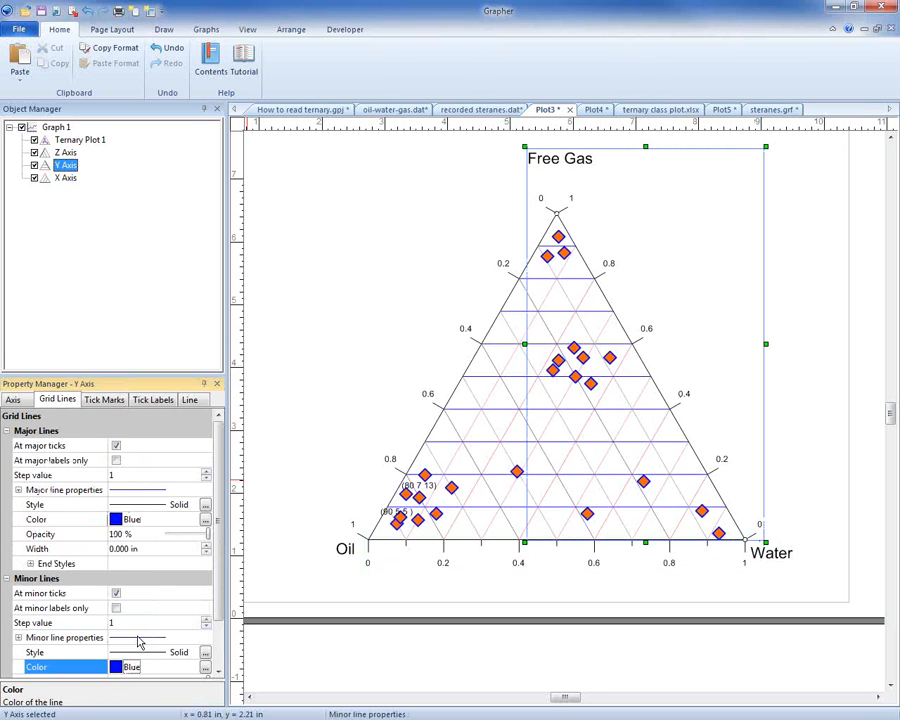
Step: Reduce the Y axis grid line opacity to 31 % for major lines and 48 % for minor lines
click(180, 535)
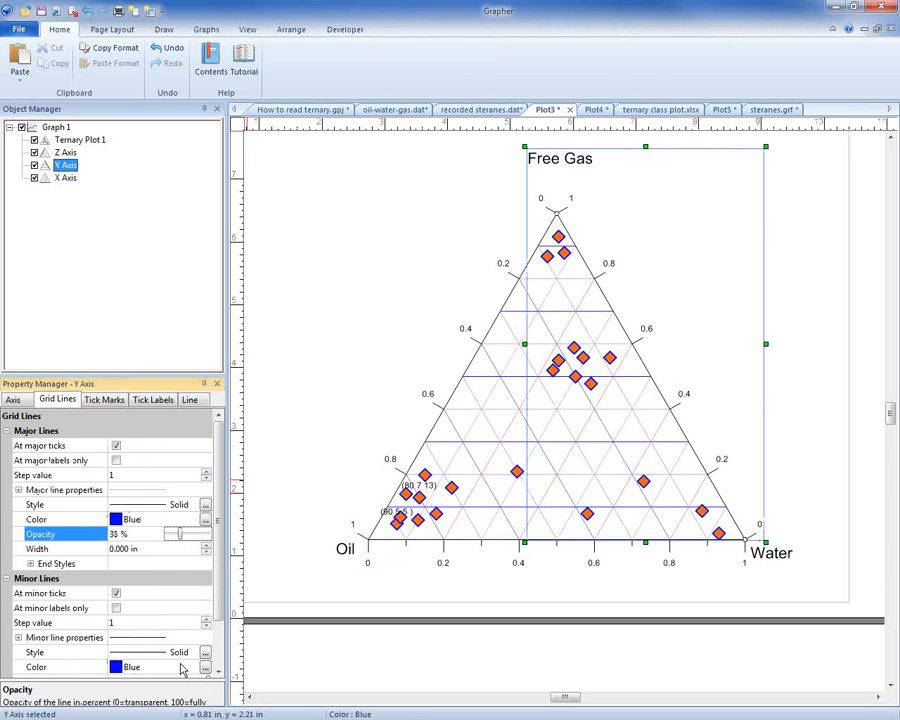
scroll(176, 640, down, 2)
click(188, 623)
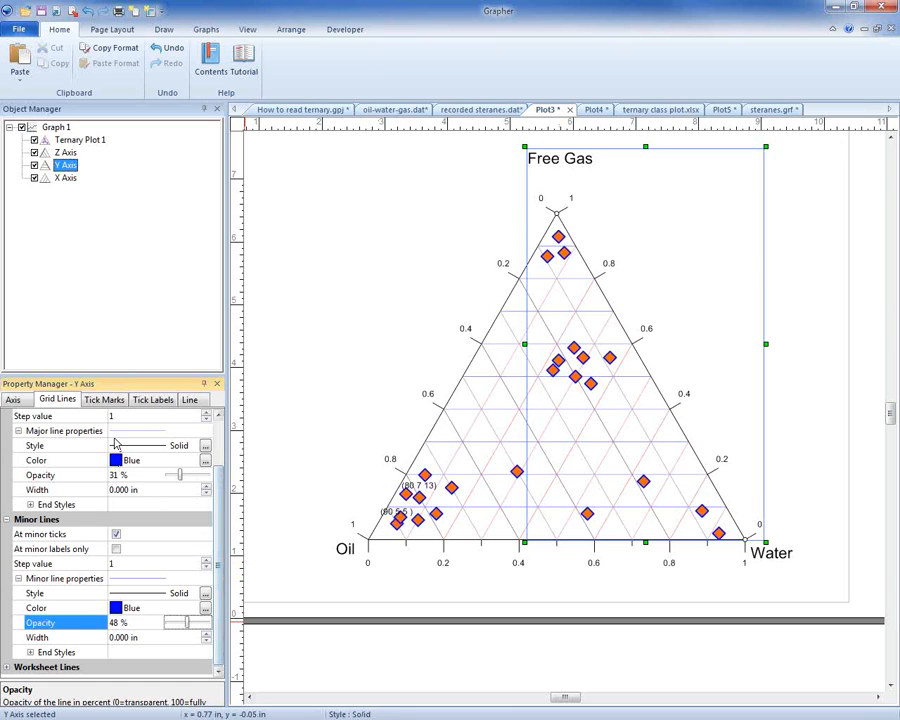
Step: Try angled tick marks on the Y axis and turn them off again
click(110, 399)
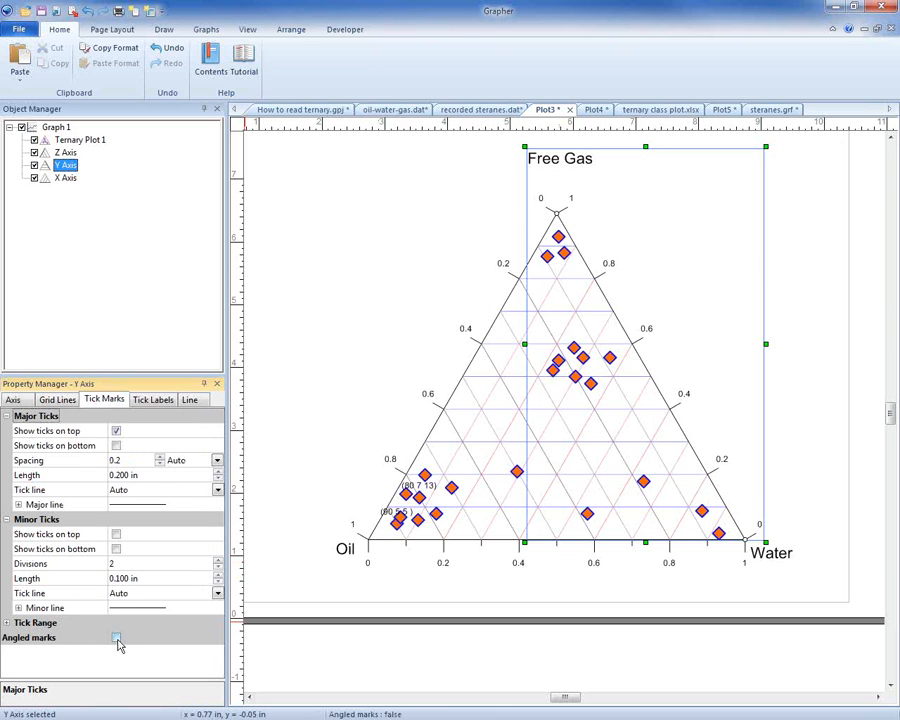
click(116, 638)
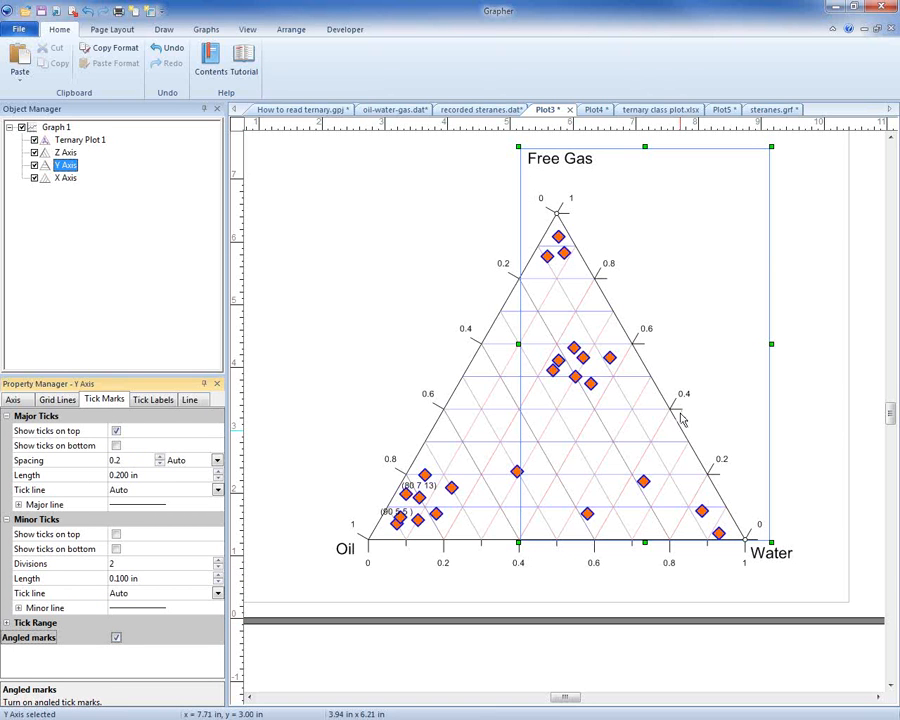
click(116, 638)
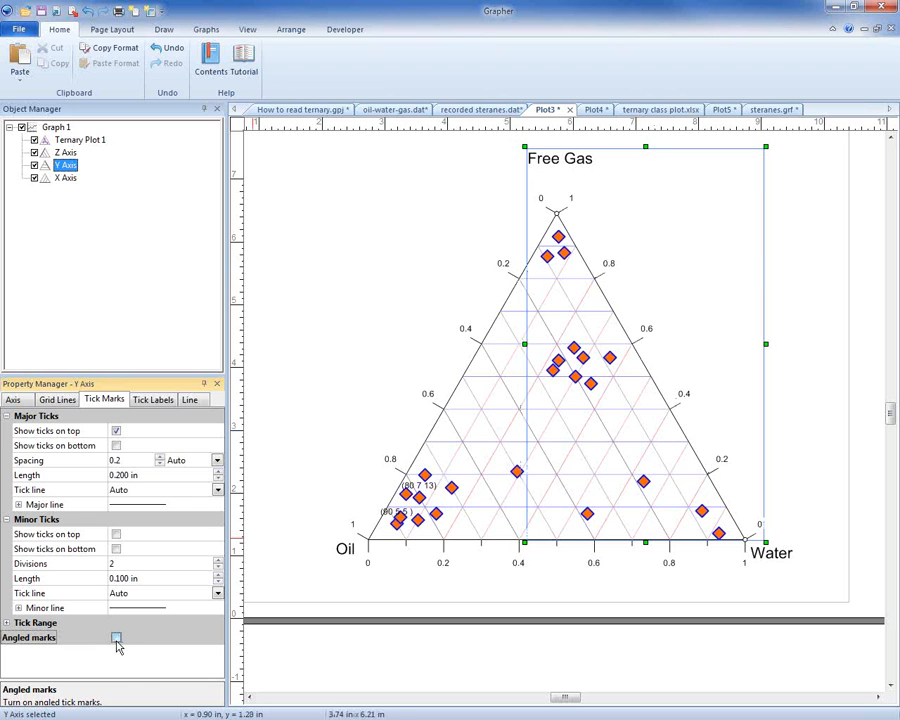
Step: Switch the ternary axes to the 0 to 100 scale
click(14, 399)
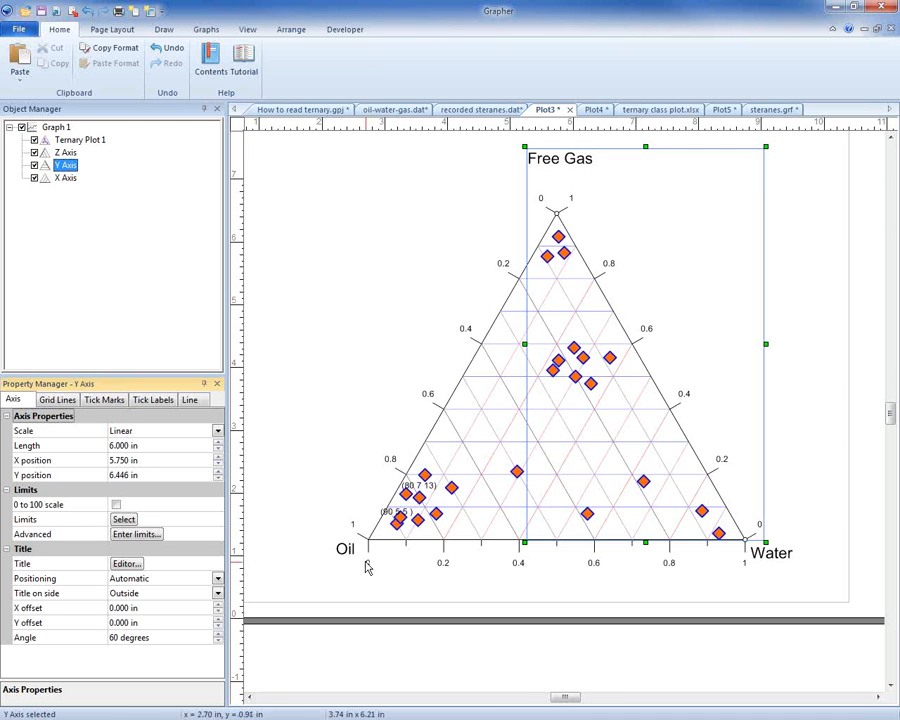
click(116, 504)
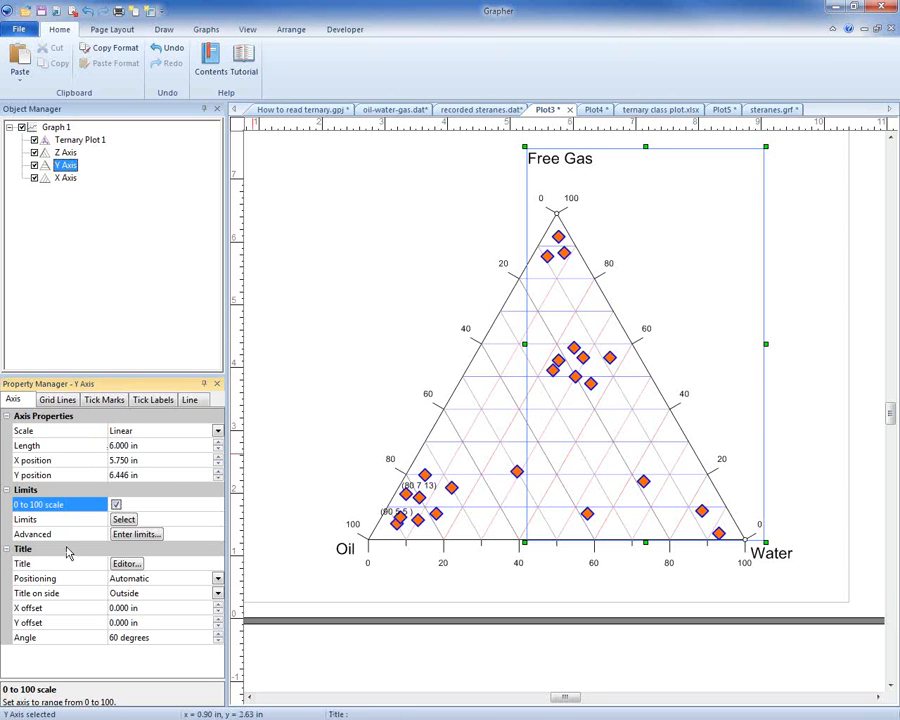
Step: Try limiting the axes to the central cluster of points by outlining an area about 1.01 by 1.32 in
click(135, 519)
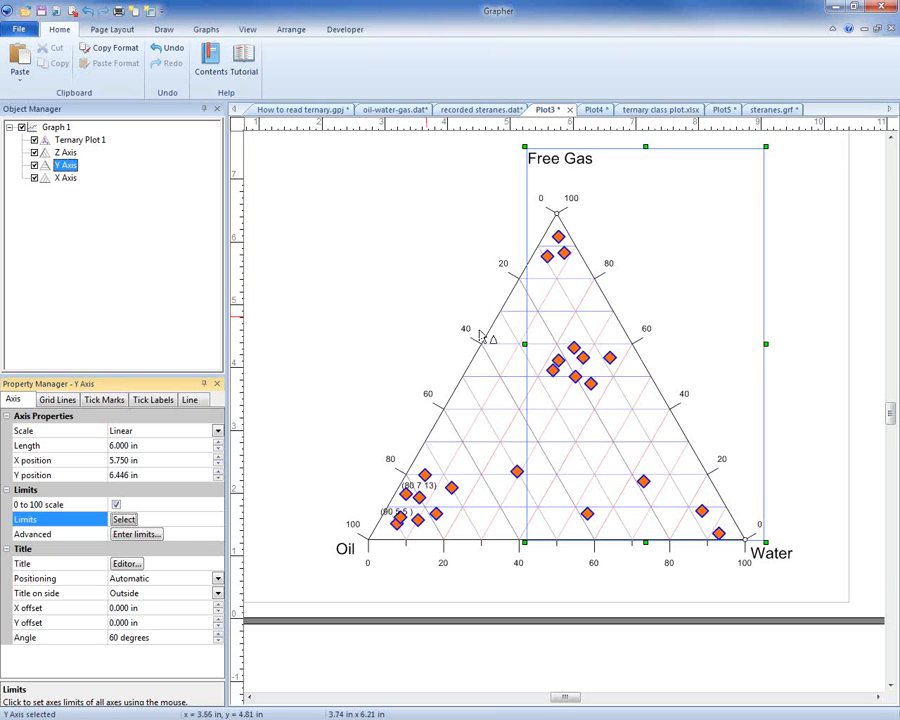
drag(542, 332, 606, 423)
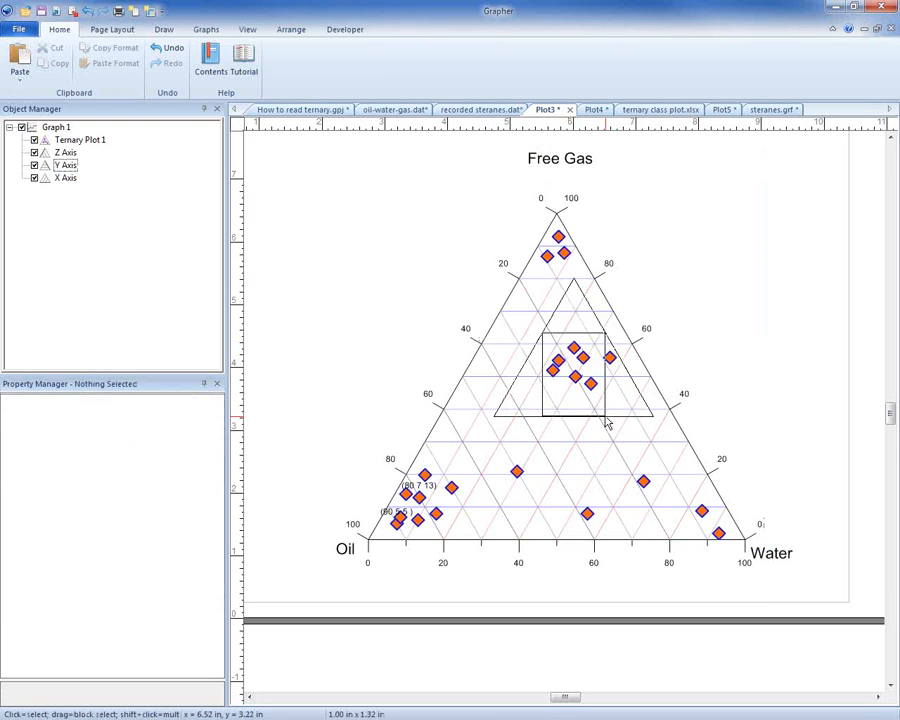
drag(606, 423, 607, 423)
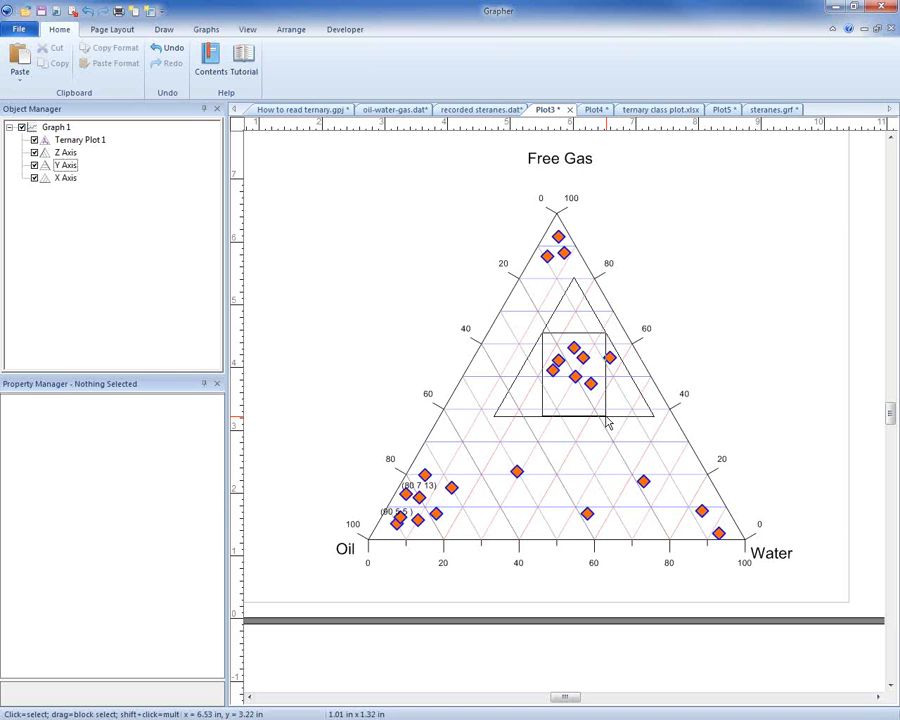
drag(607, 424, 605, 416)
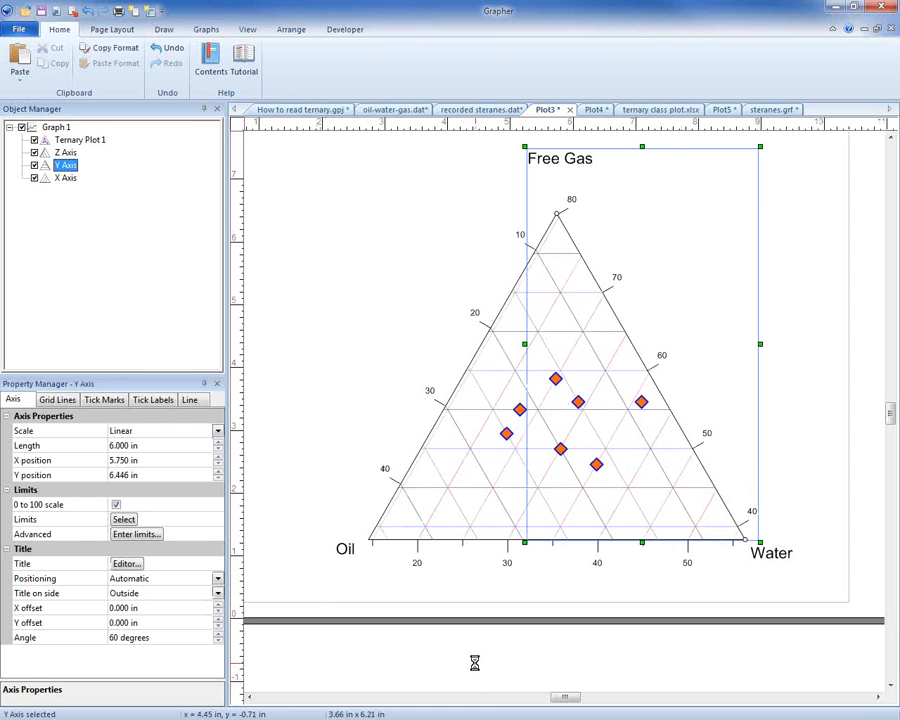
Step: Duplicate Graph 1 and place the copy beside the original, to its right
scroll(480, 626, down, 2)
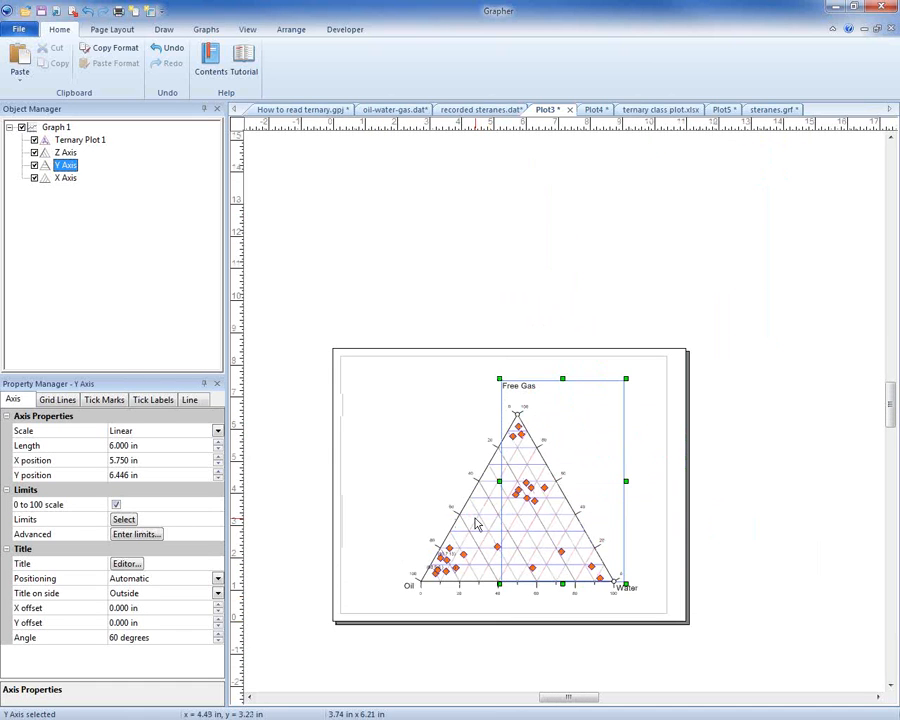
click(66, 130)
key(ctrl+c)
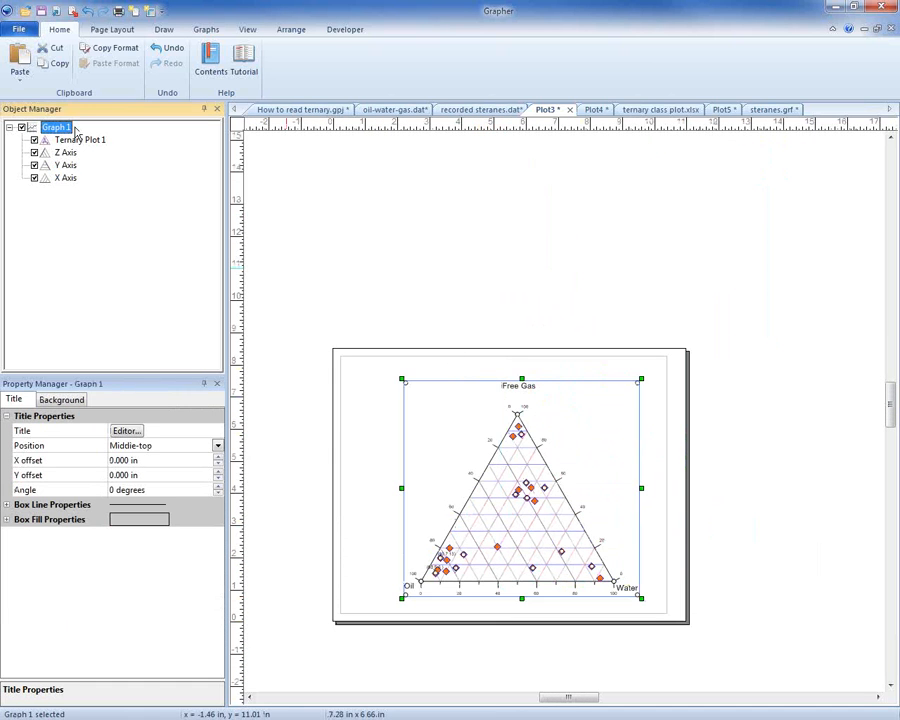
key(ctrl+v)
drag(551, 404, 741, 484)
drag(589, 470, 536, 373)
scroll(540, 376, up, 2)
scroll(553, 393, down, 1)
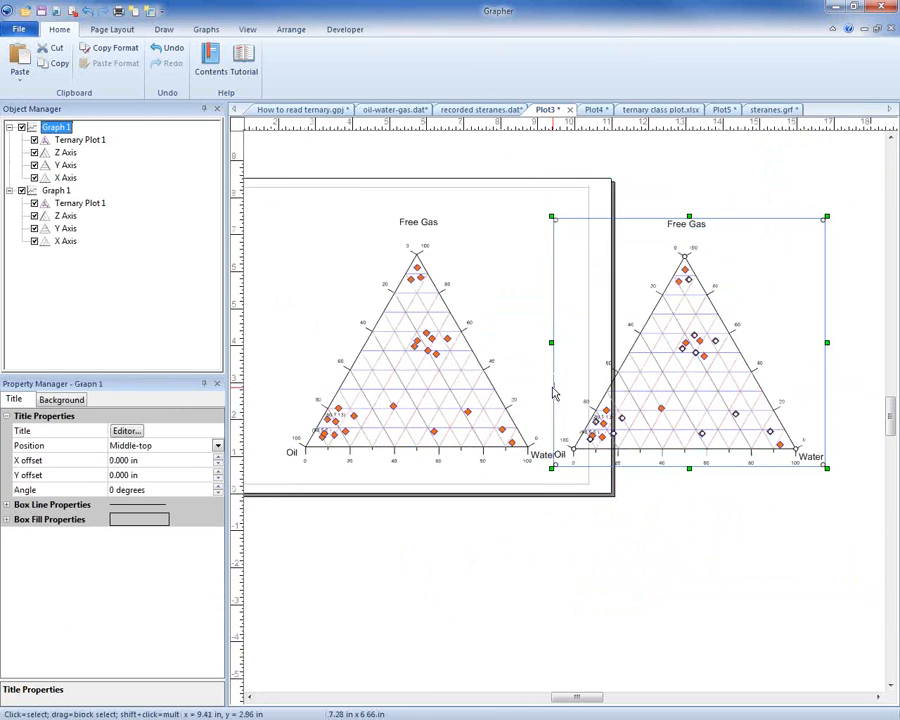
Step: Limit the axes of the copied ternary graph to the central cluster by outlining the area around those points
click(504, 540)
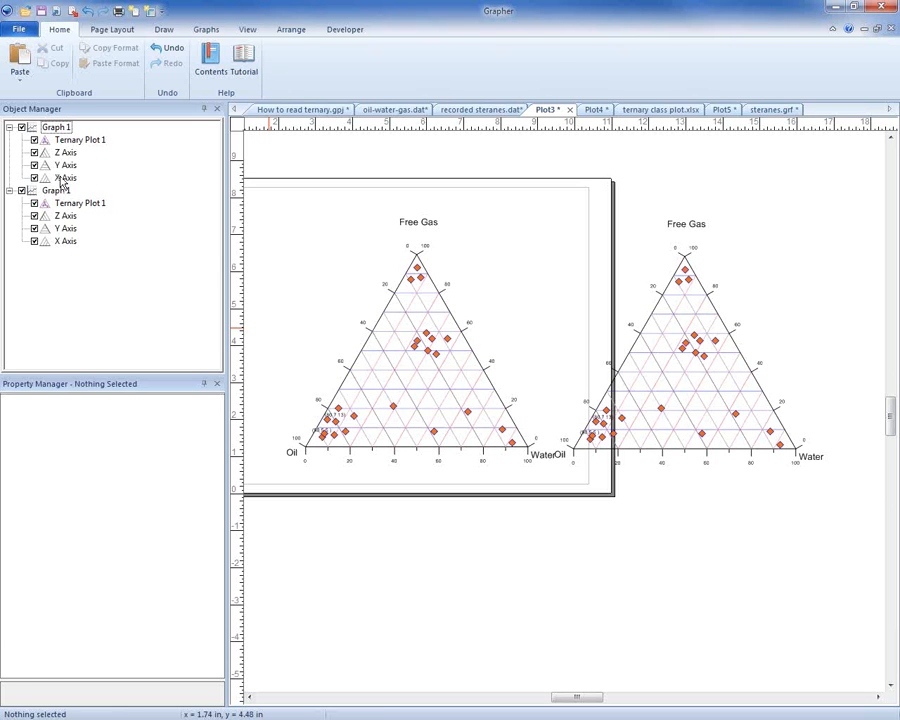
click(63, 178)
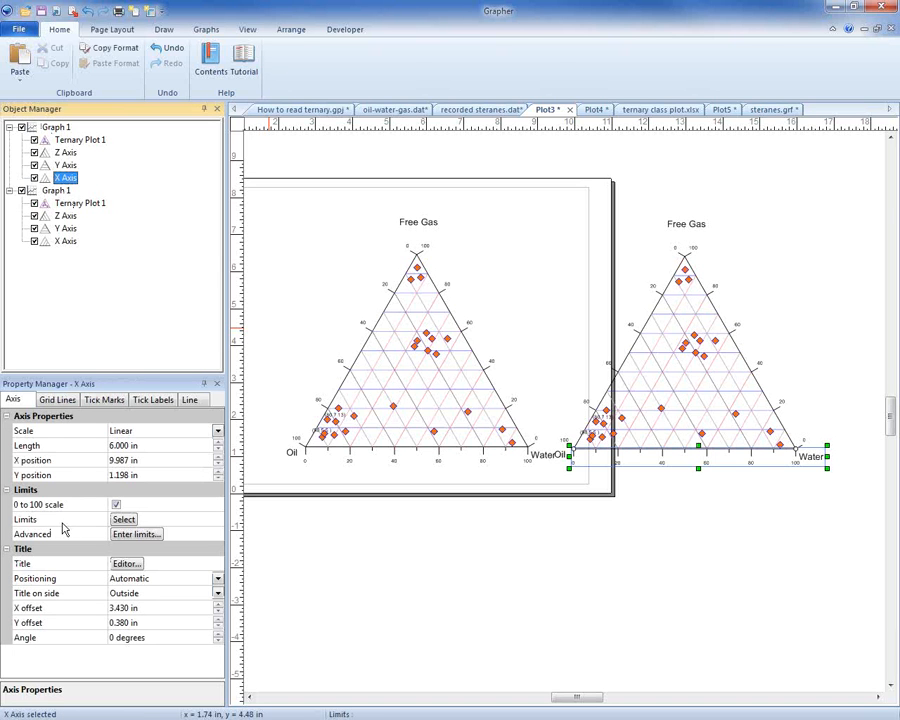
click(123, 519)
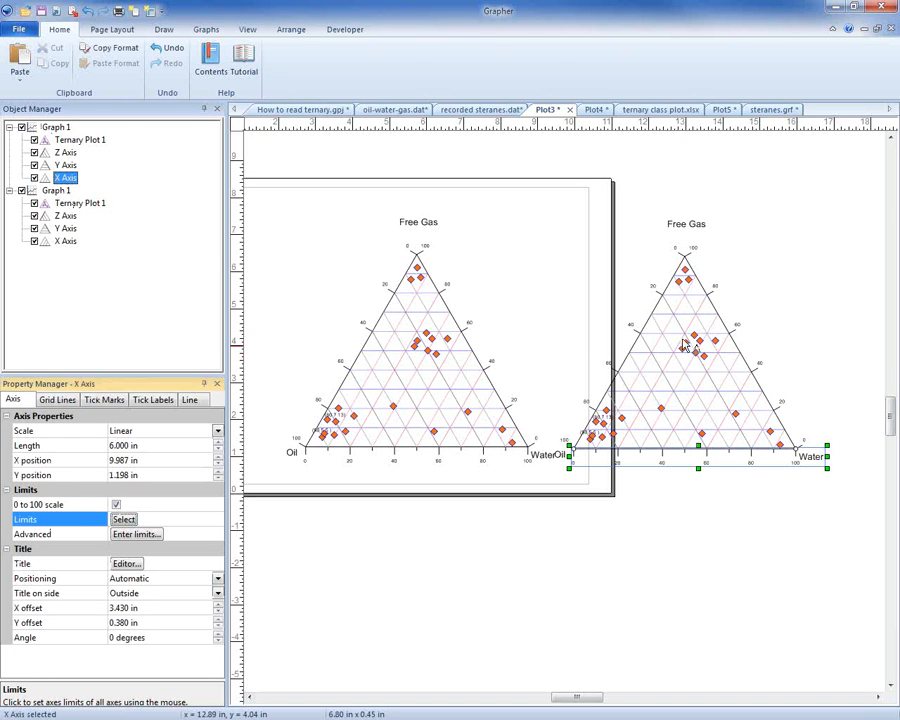
drag(682, 328, 708, 366)
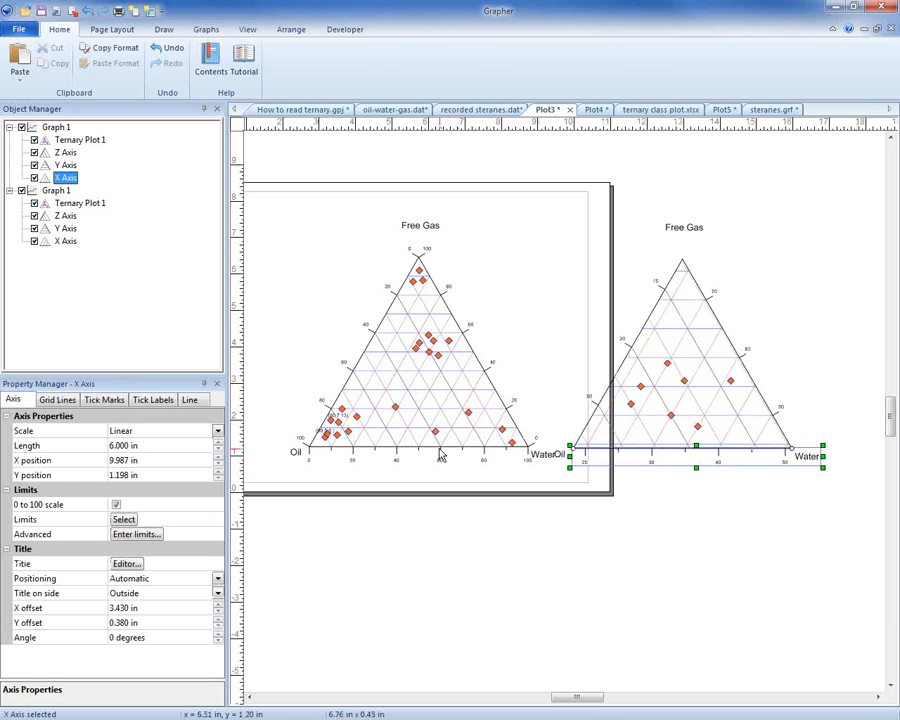
click(197, 33)
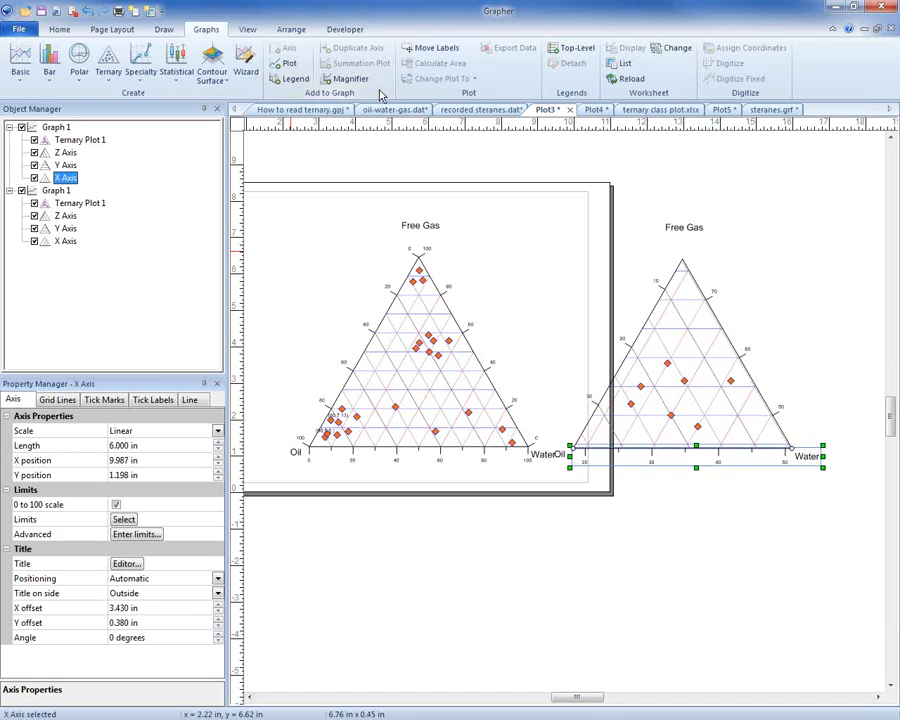
click(164, 29)
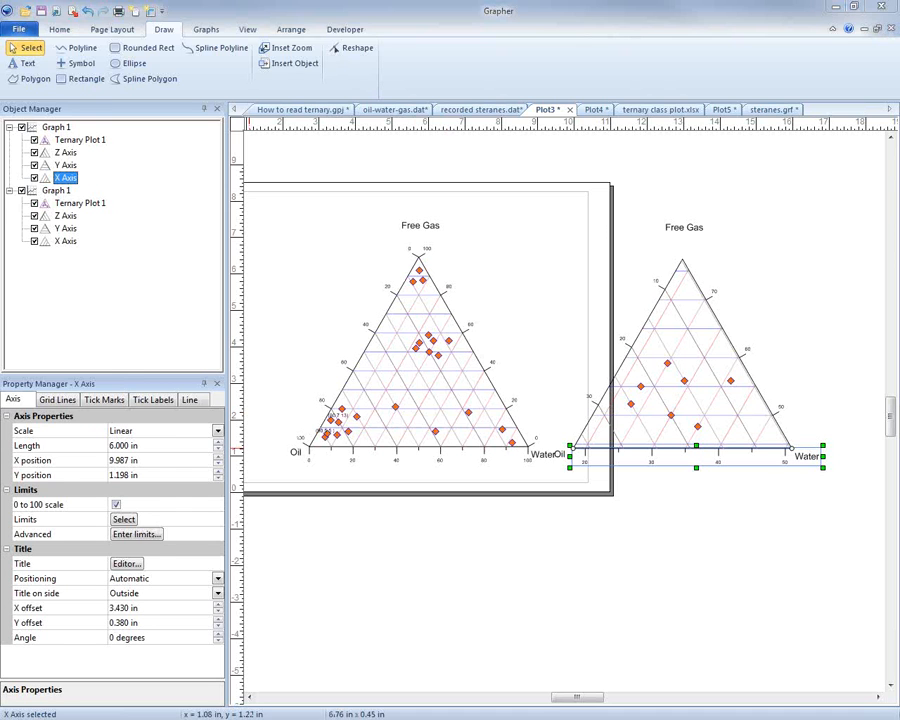
Step: Open the file final.grf from the Ternary Diagrams folder
click(19, 28)
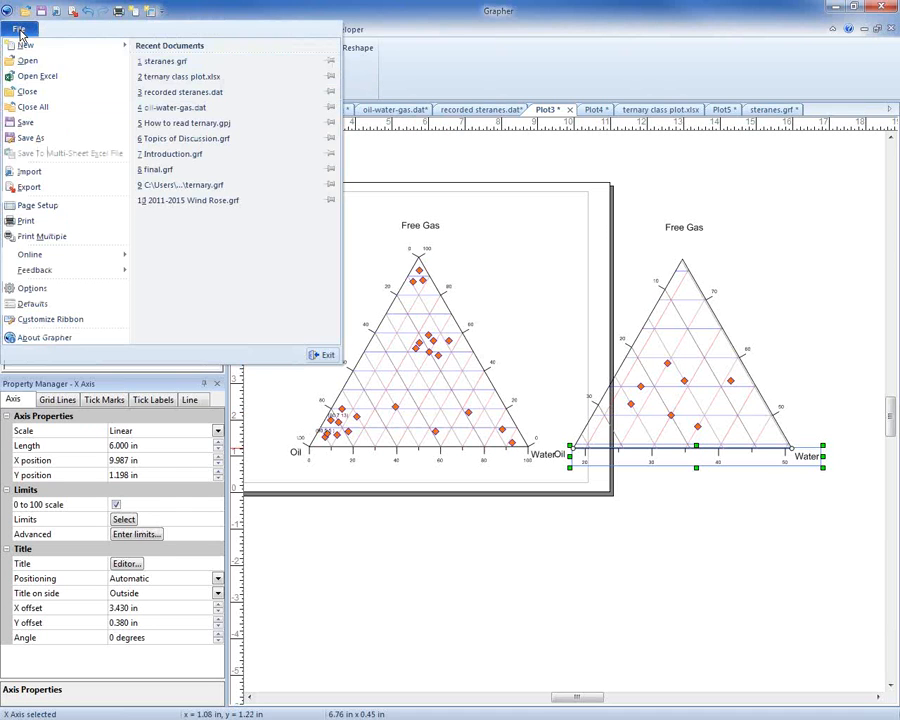
click(27, 61)
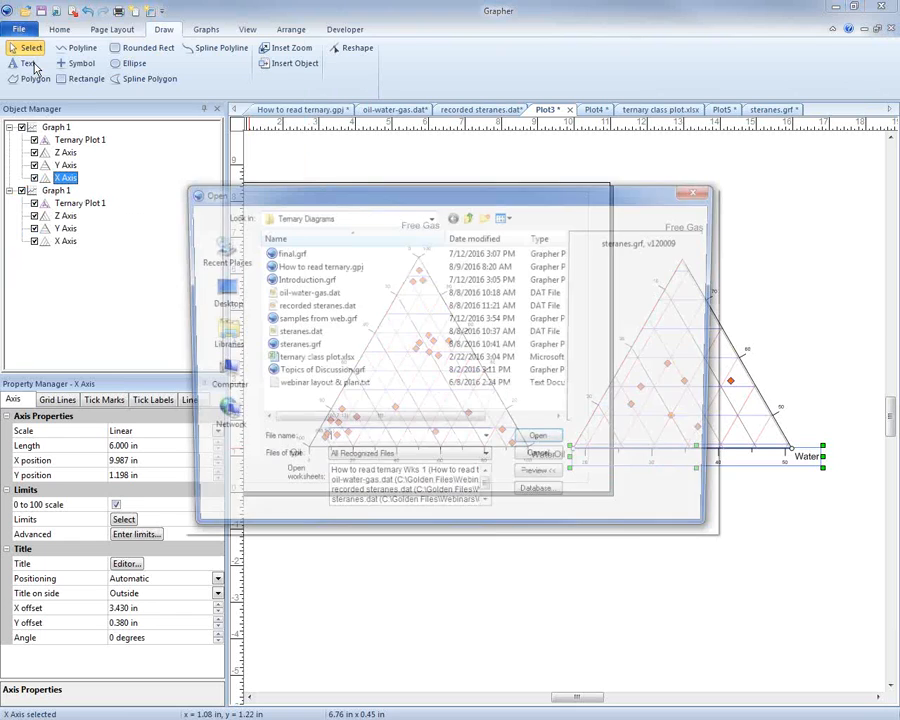
double_click(284, 252)
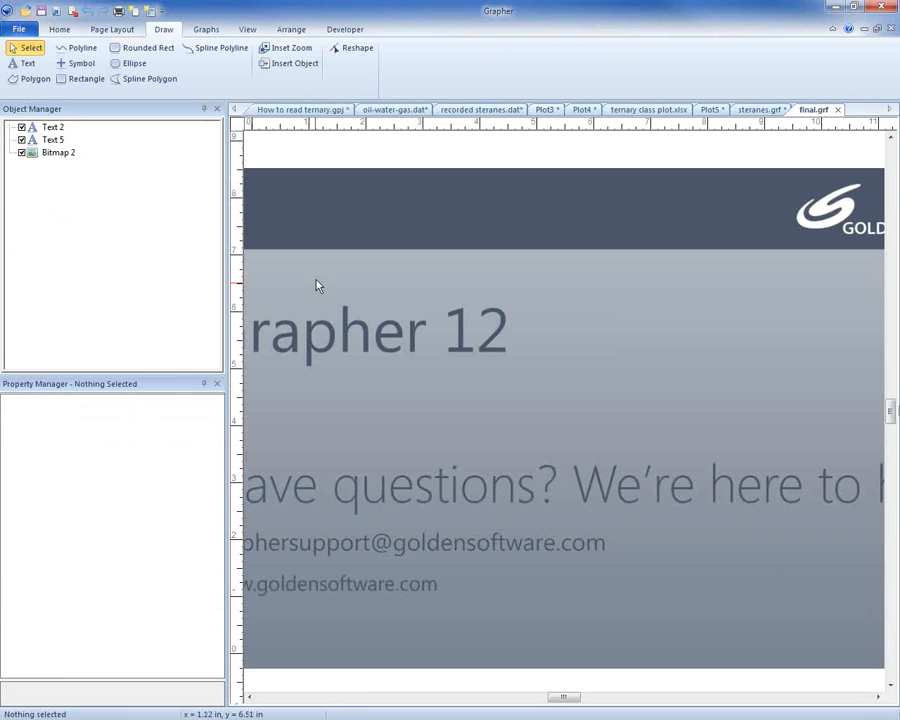
Step: Auto-hide the Object Manager and Property Manager and fit the whole closing slide in the window
click(204, 108)
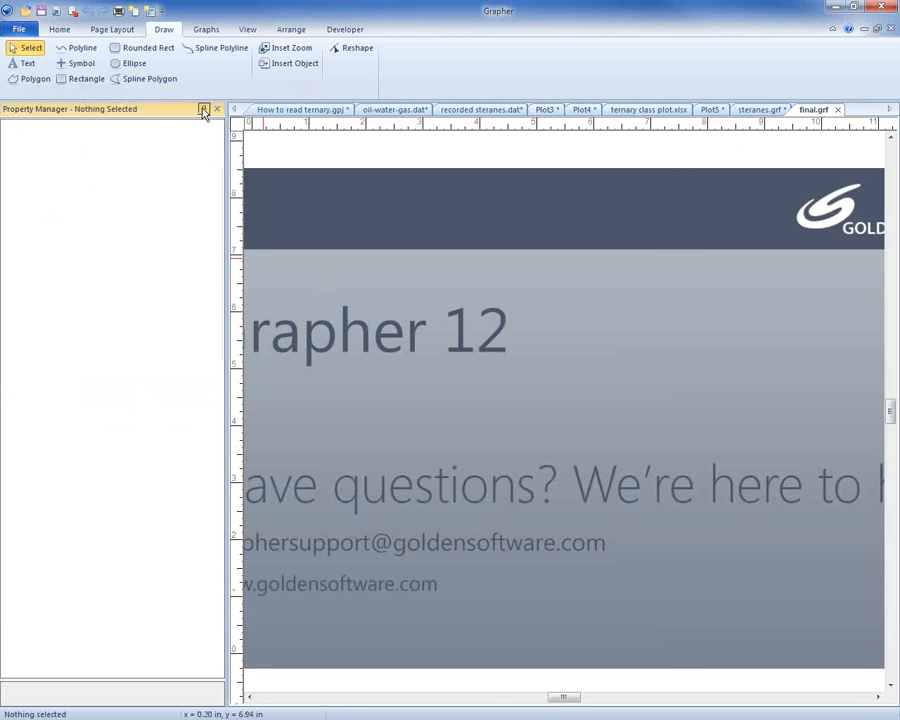
click(204, 109)
click(247, 29)
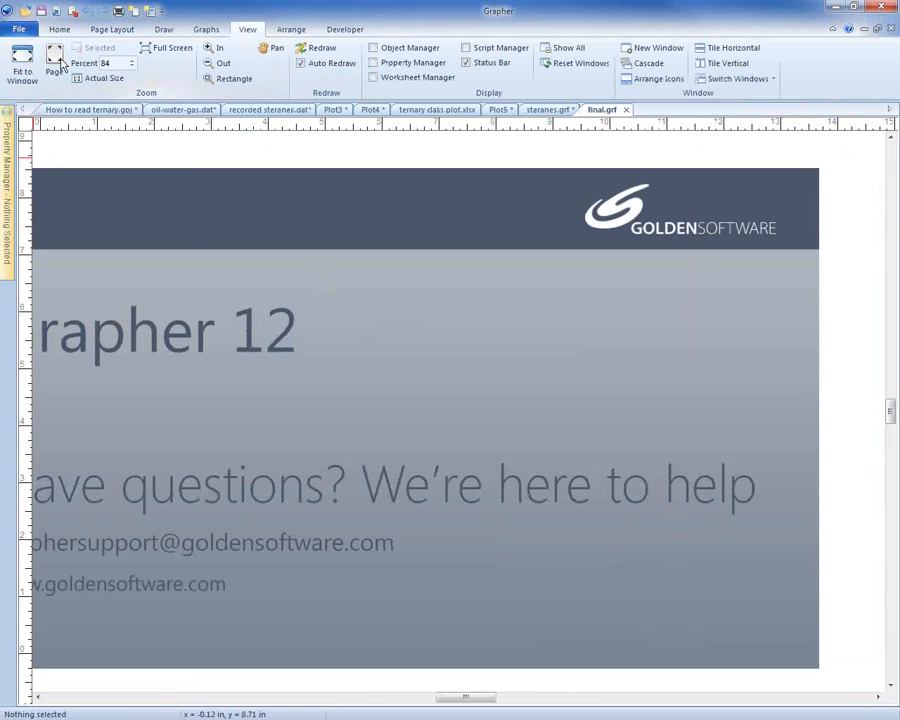
click(22, 66)
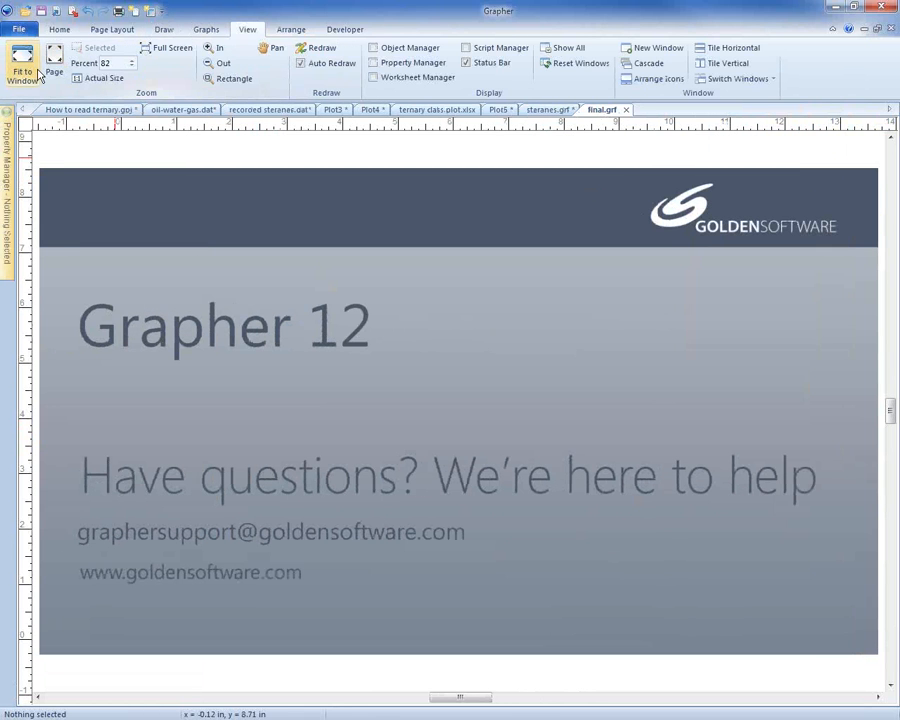